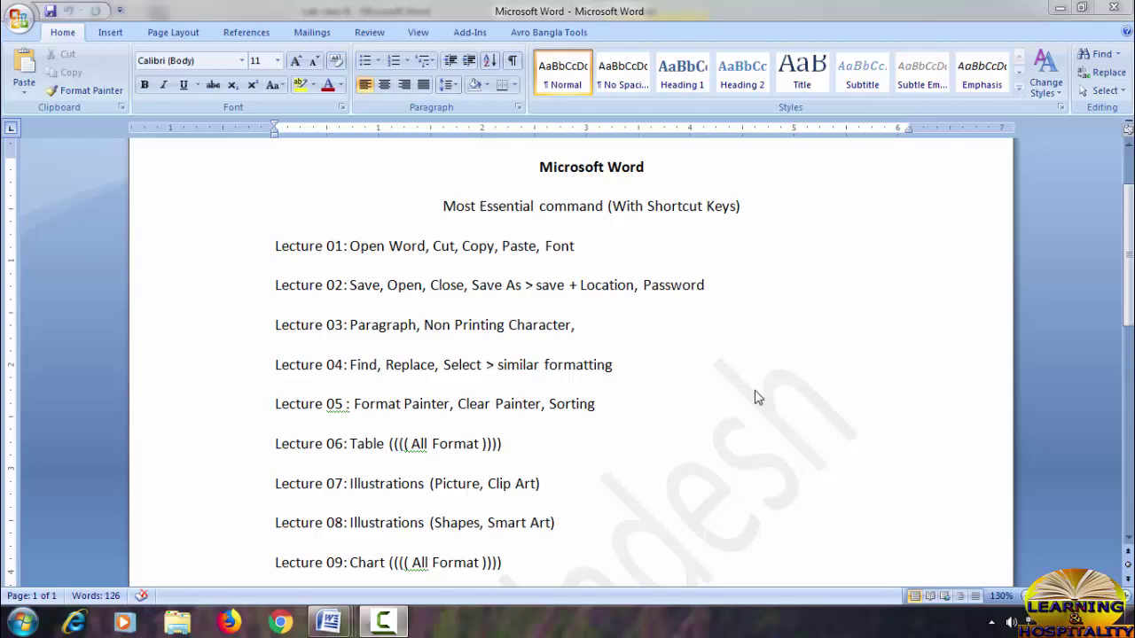
Scroll the lecture list, then open the Office button menu
scroll(753, 388, "down", 7)
scroll(747, 385, "up", 2)
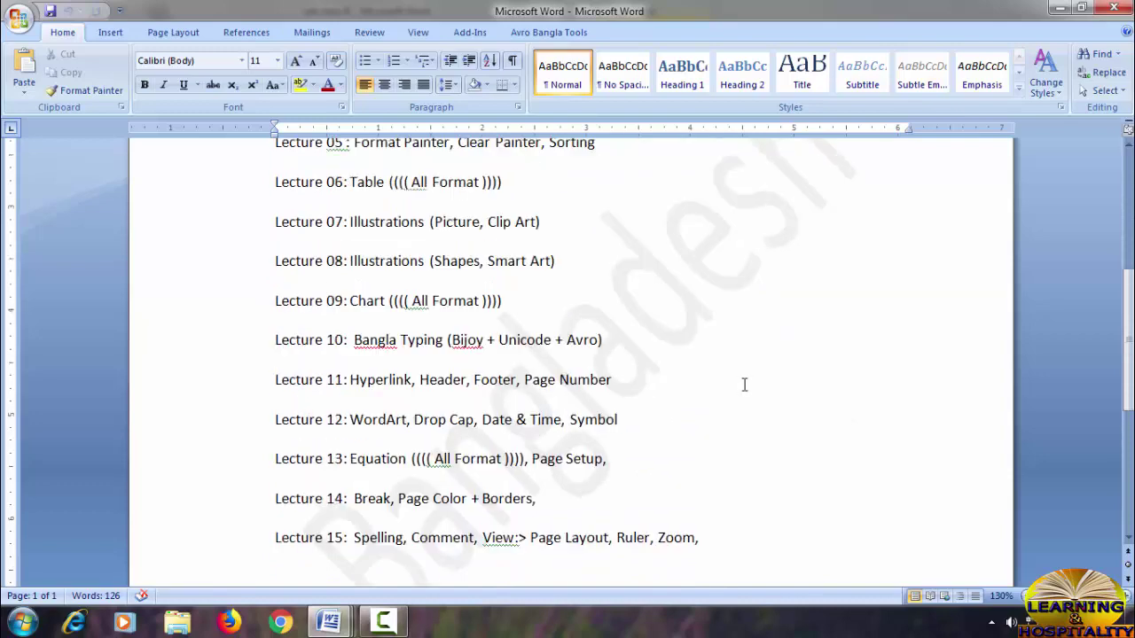
left_click(17, 20)
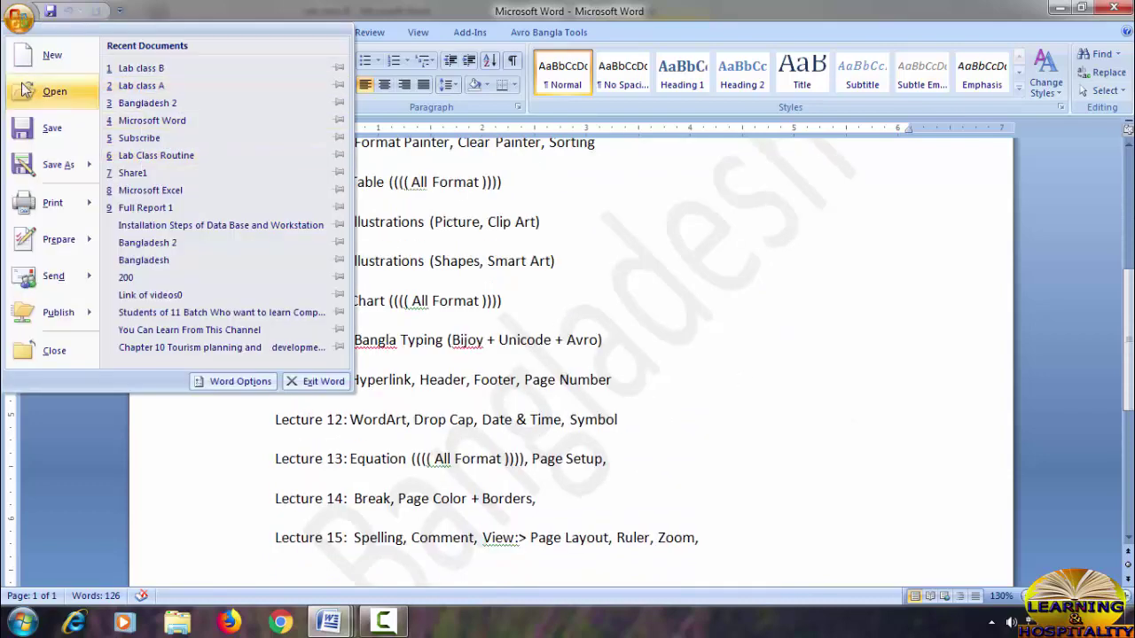
Create a new blank document, Document2, from the New Document dialog
left_click(33, 55)
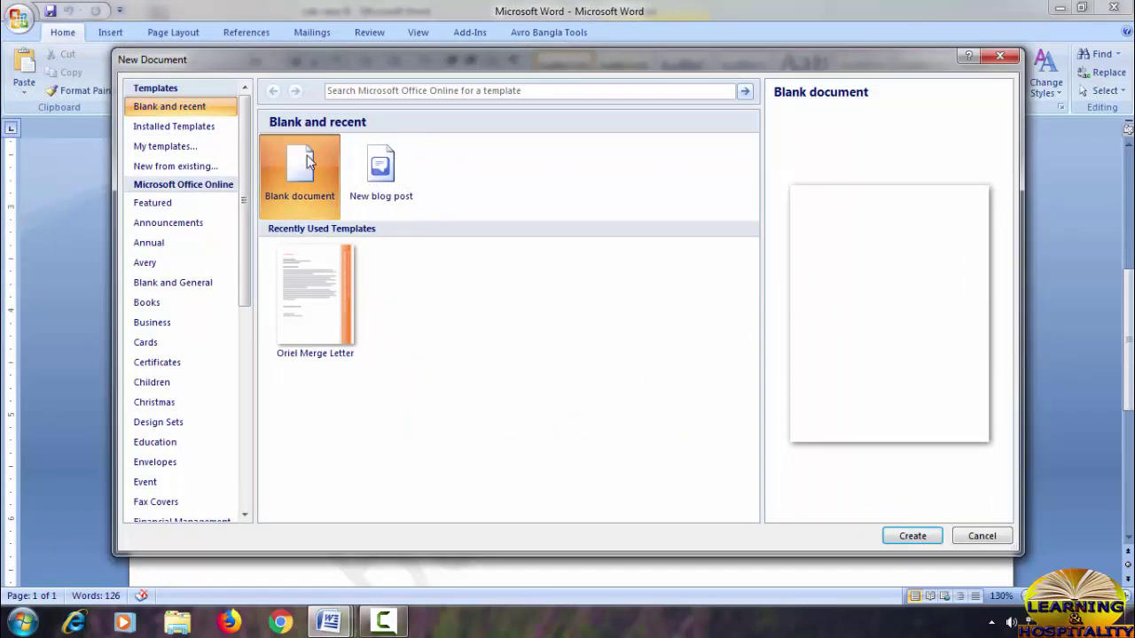
double_click(311, 163)
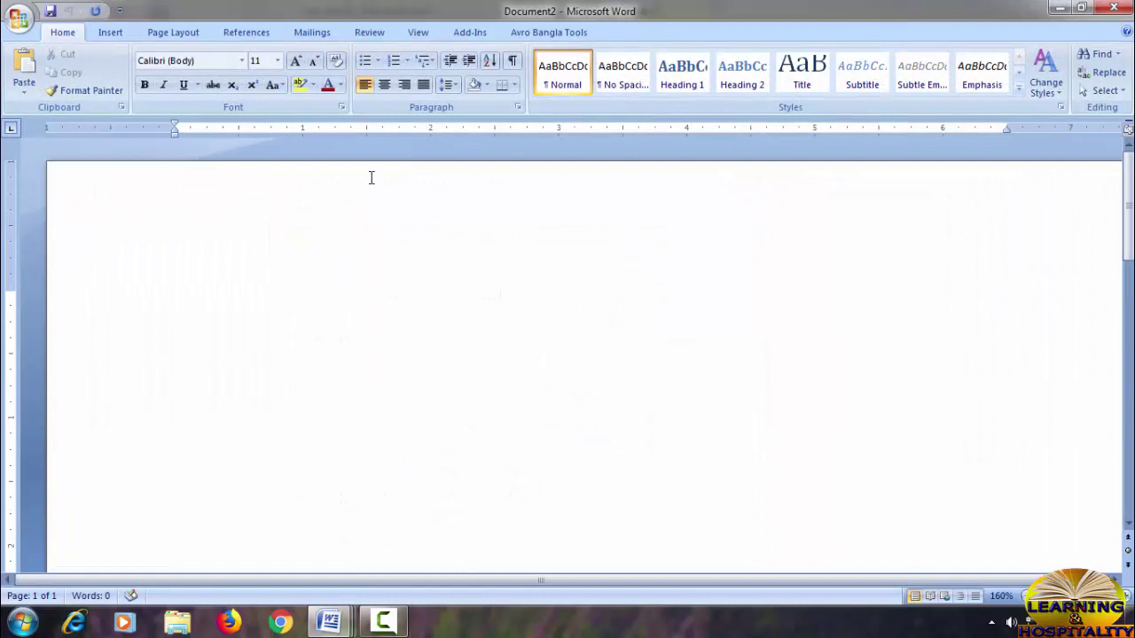
left_click(108, 35)
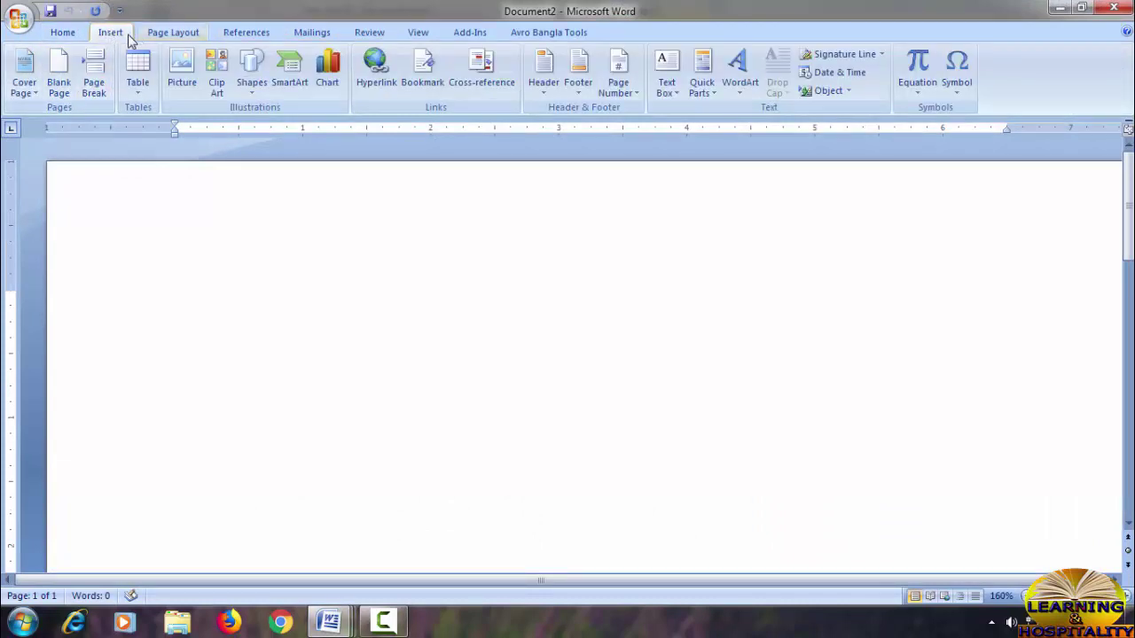
left_click(65, 32)
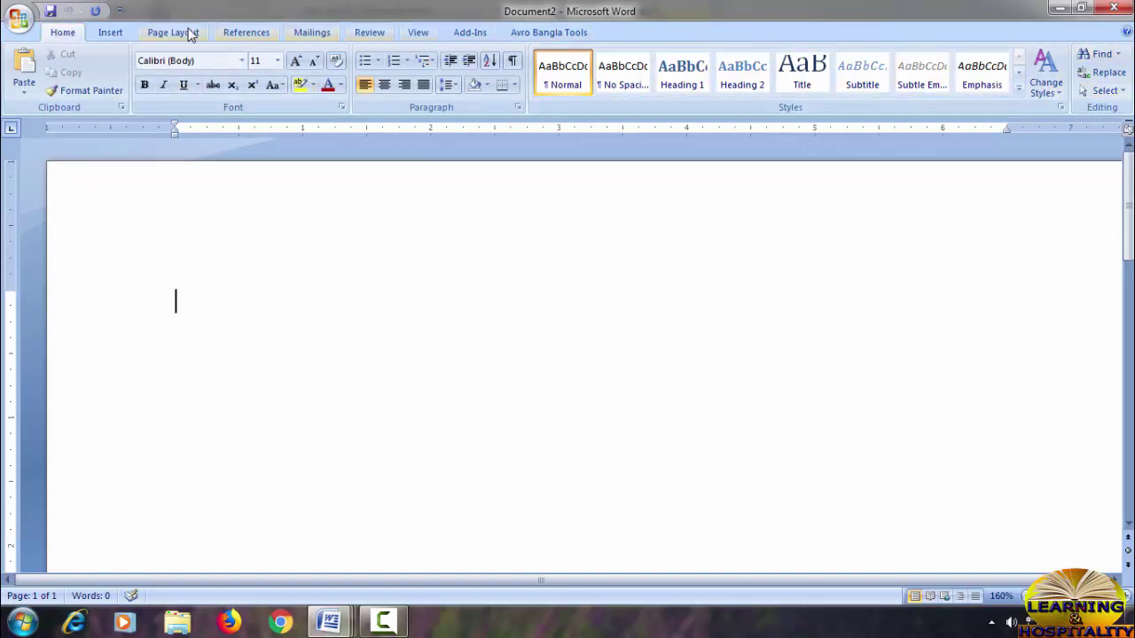
left_click(110, 34)
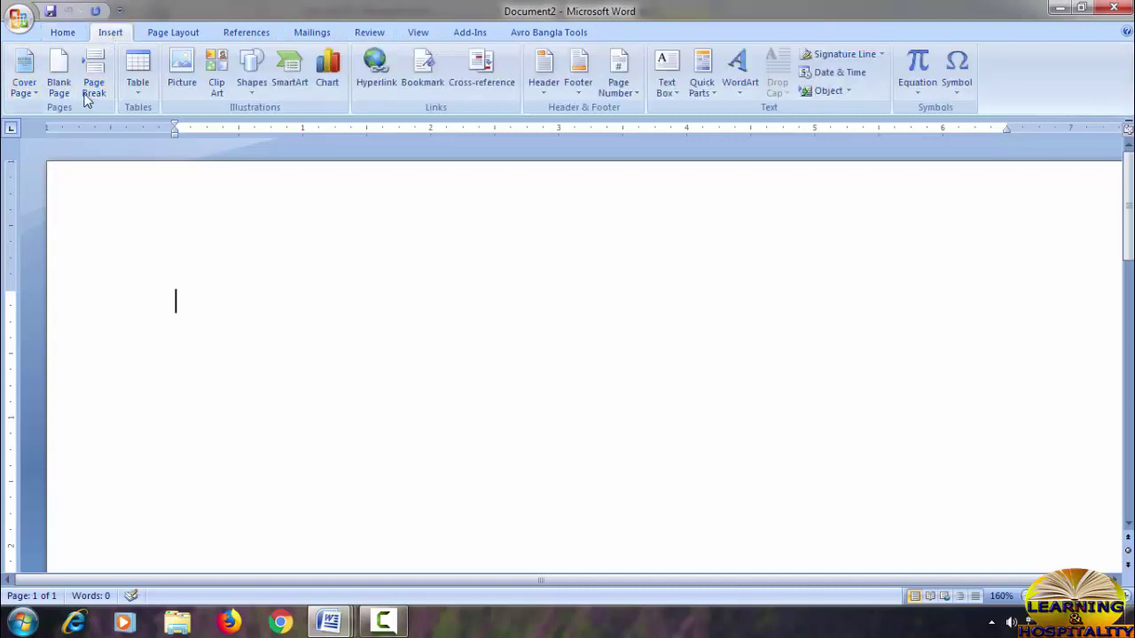
Insert an empty table of 5 columns and 6 rows
left_click(145, 73)
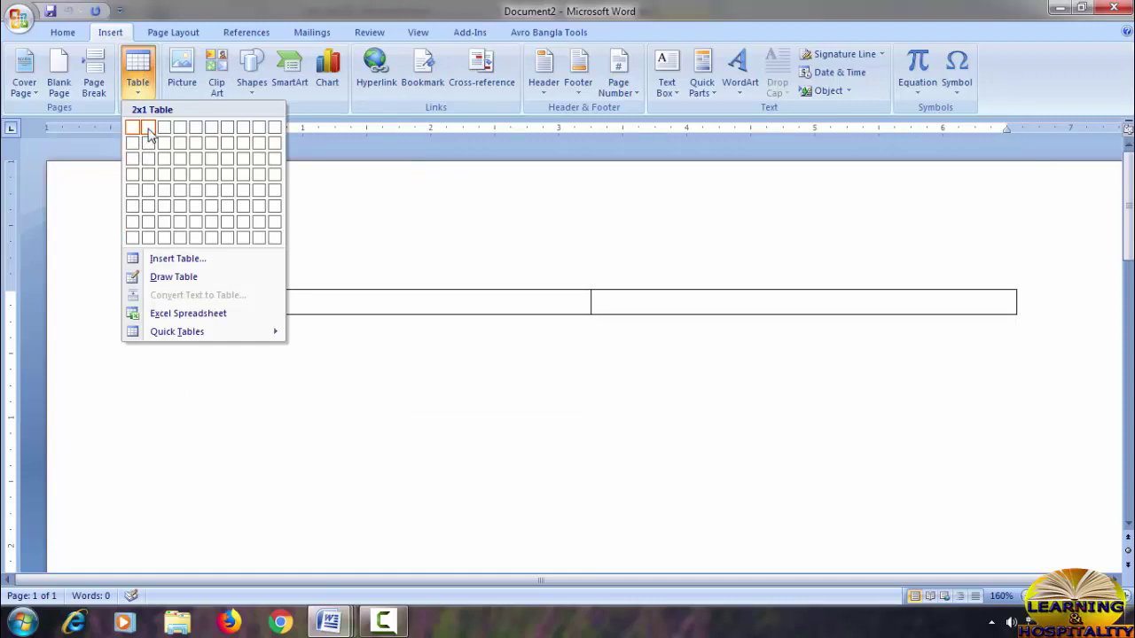
left_click(197, 216)
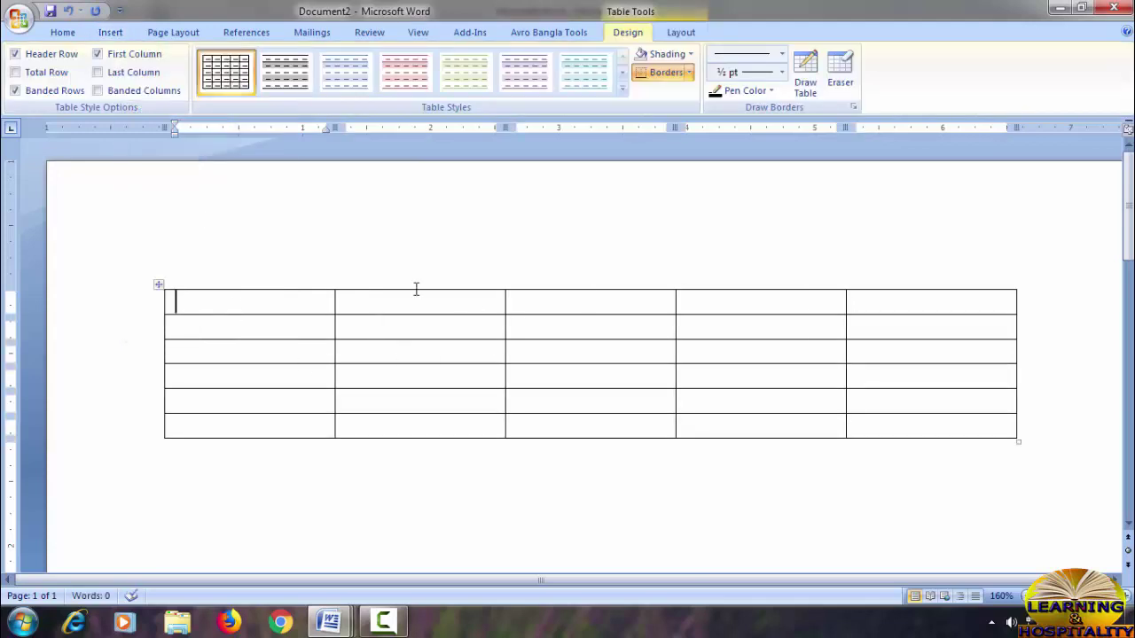
scroll(232, 257, "down", 3)
scroll(261, 266, "up", 3)
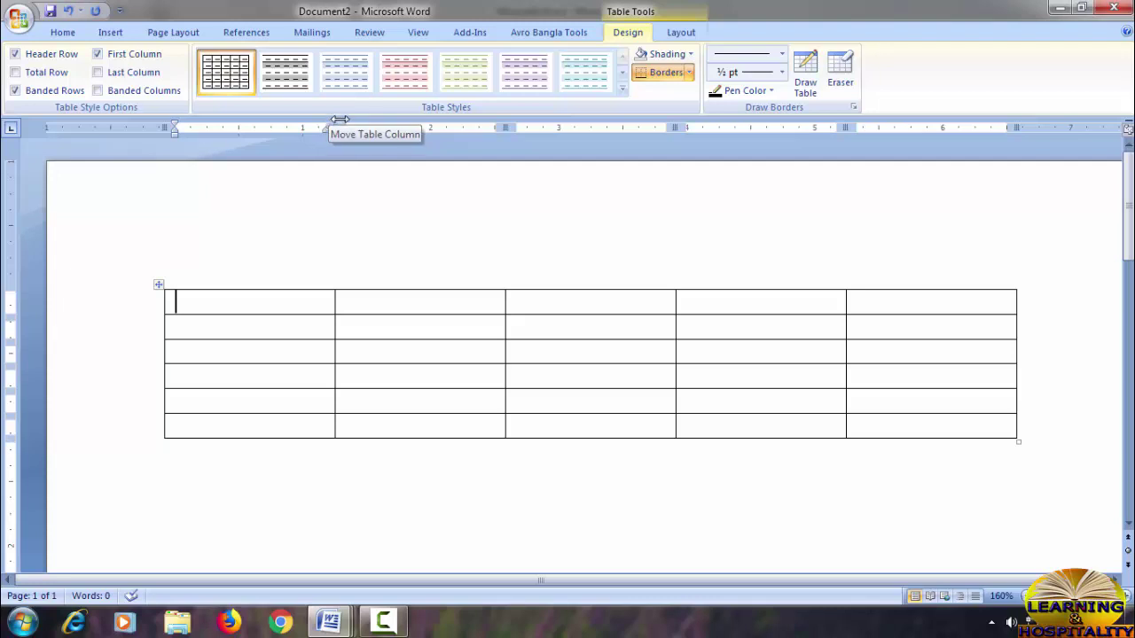
Resize columns on the ruler: narrow the first two, widen the third, adjust the fourth and last
left_click_drag(332, 126, 213, 127)
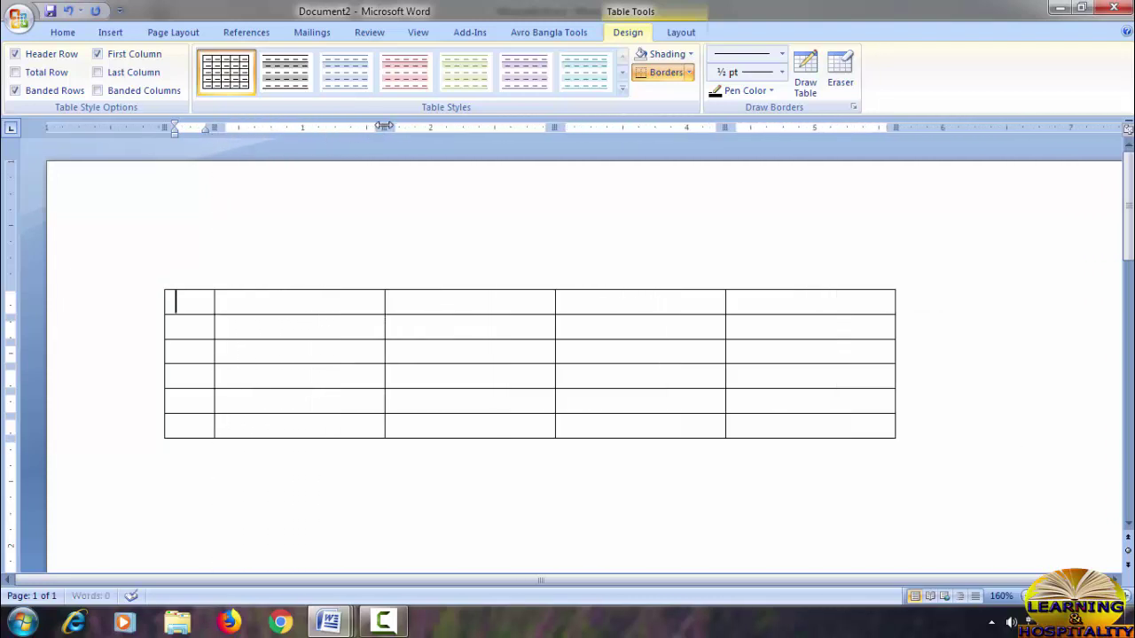
left_click_drag(385, 126, 252, 126)
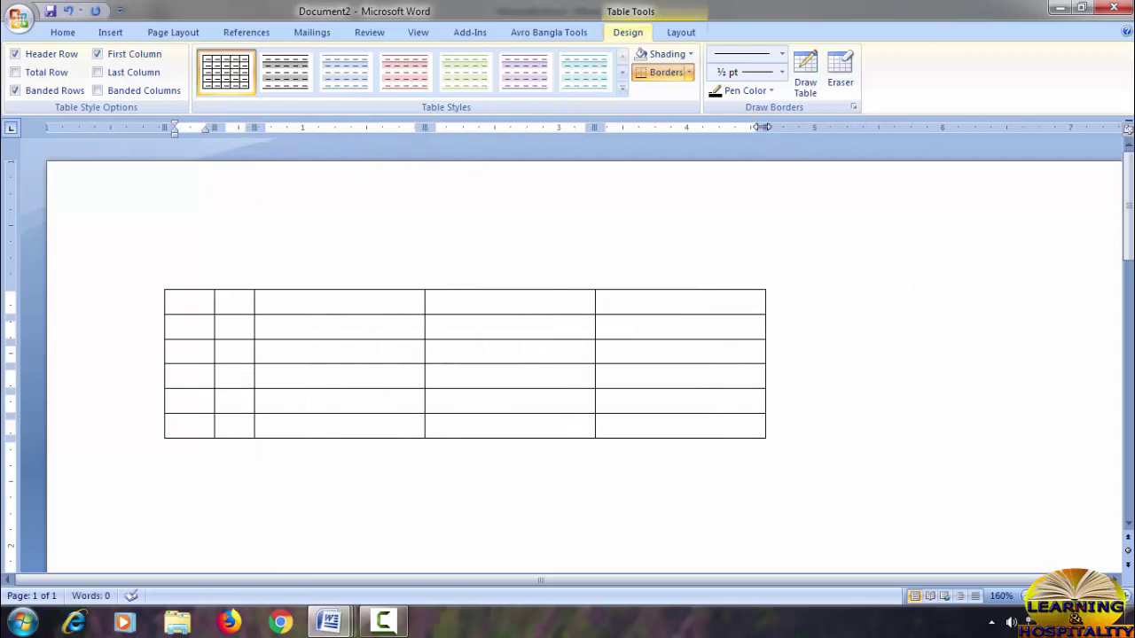
left_click_drag(763, 127, 799, 127)
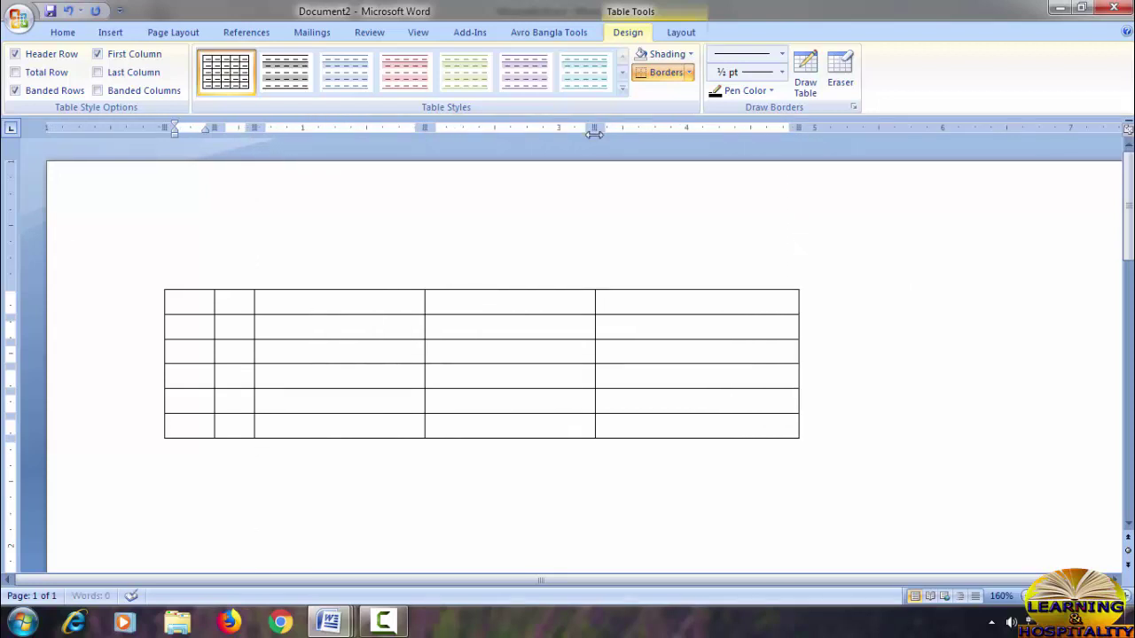
left_click_drag(594, 127, 695, 126)
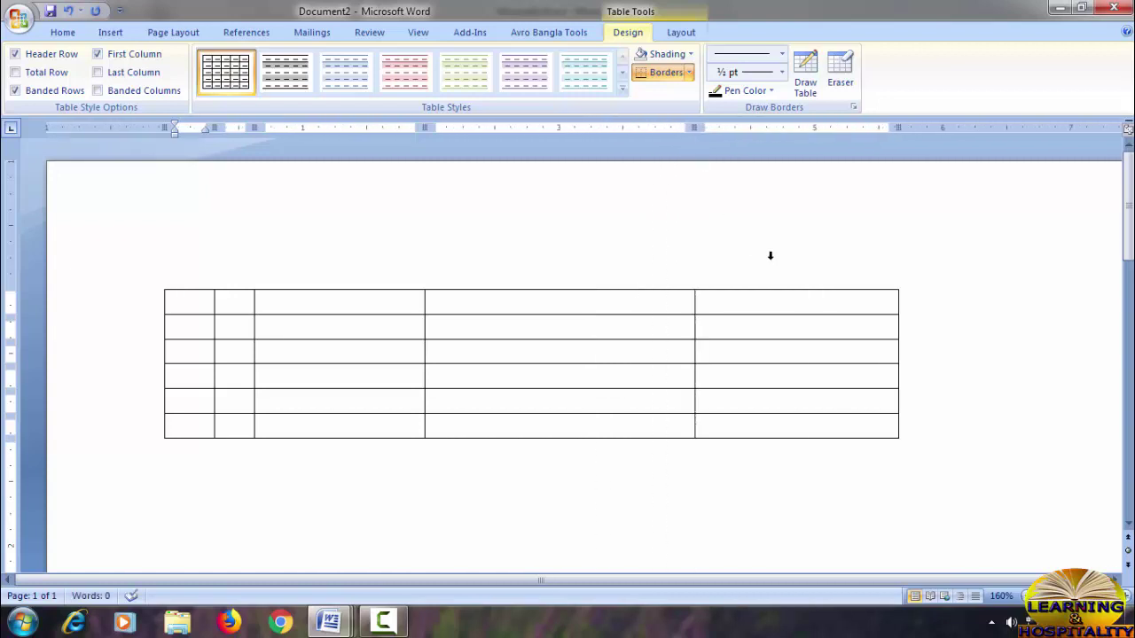
left_click_drag(418, 138, 542, 133)
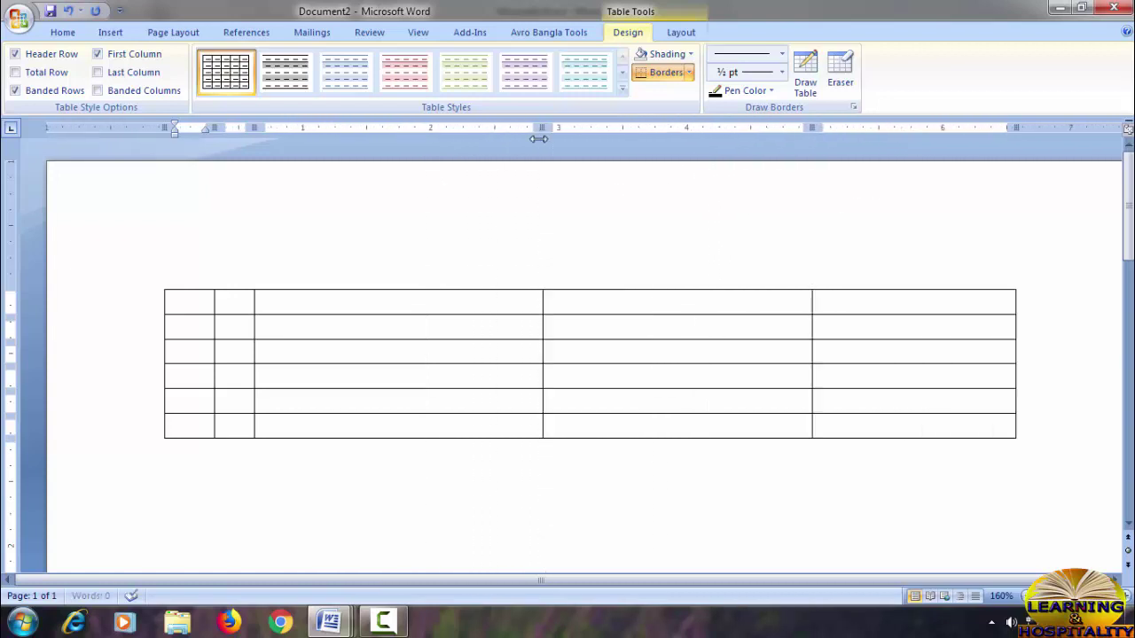
left_click_drag(808, 127, 590, 127)
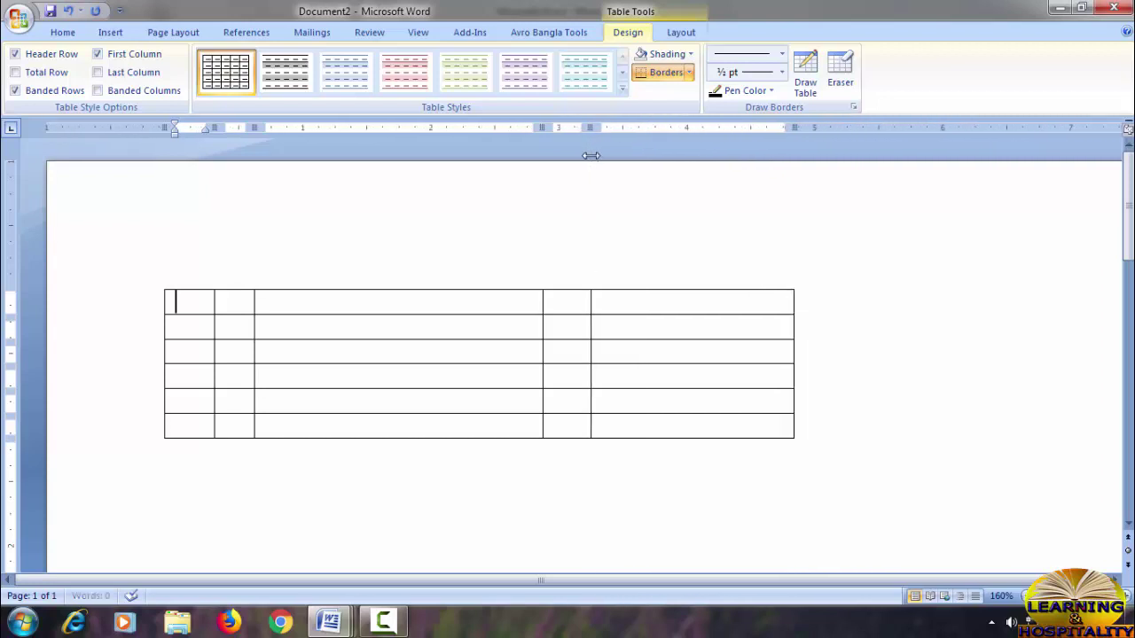
mouse_move(794, 127)
left_mouse_down()
mouse_move(663, 126)
mouse_move(800, 143)
left_mouse_up()
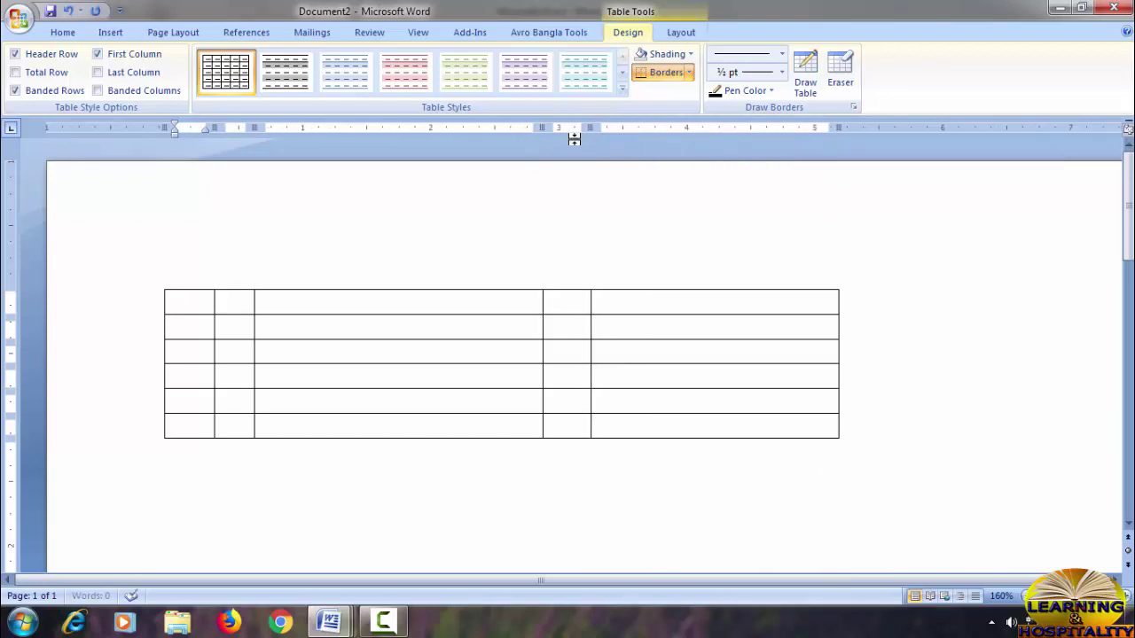
left_click_drag(590, 129, 691, 140)
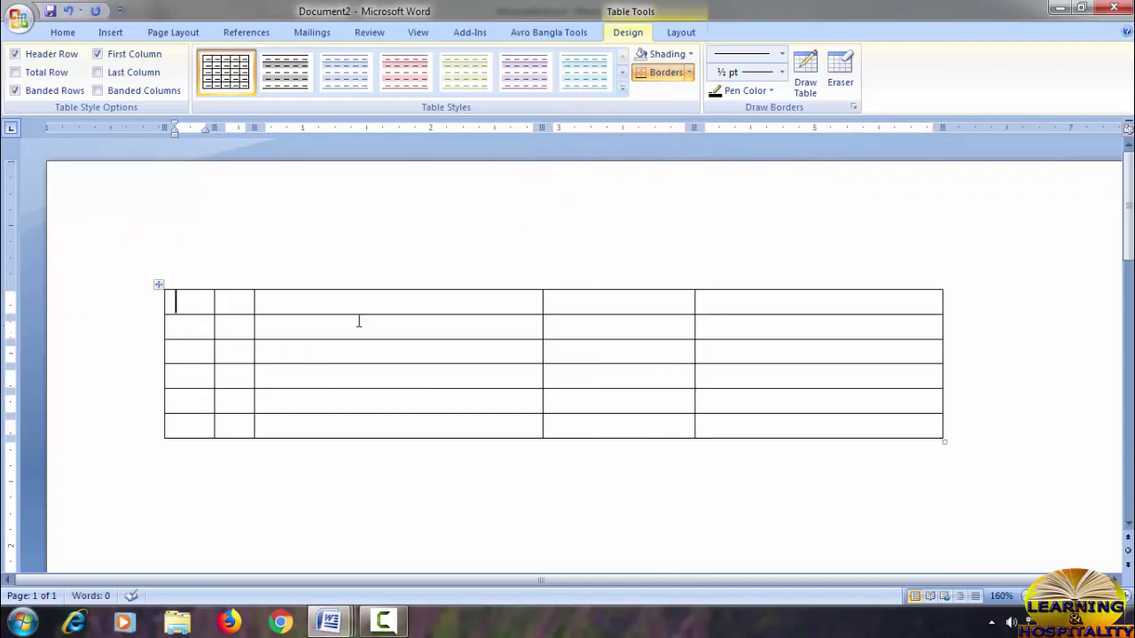
Make the table's top two rows taller and select the third row
left_click_drag(376, 314, 385, 425)
scroll(387, 413, "down", 3)
scroll(390, 391, "up", 3)
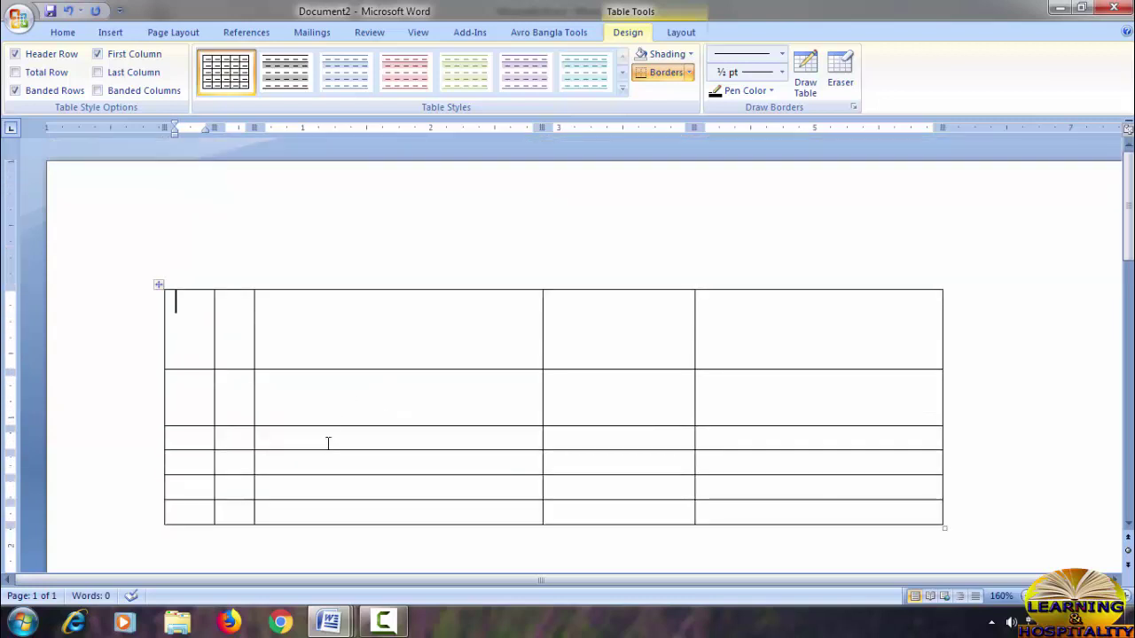
left_click_drag(325, 448, 327, 434)
left_click_drag(185, 436, 966, 449)
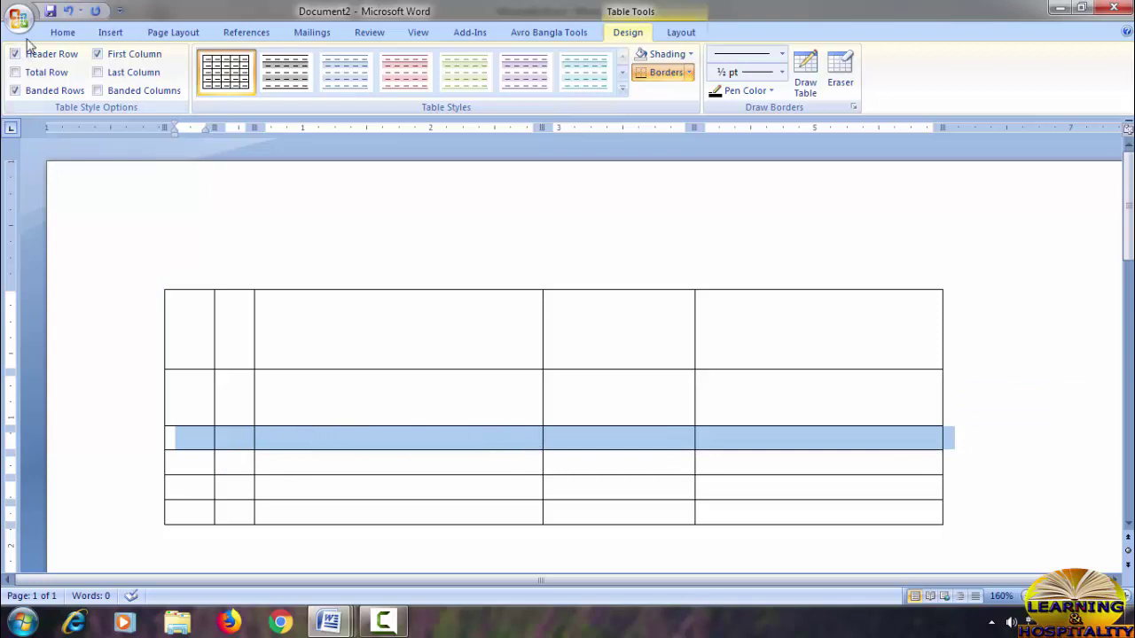
Shrink the third row's font repeatedly down to size 3, turning it into a thin strip
left_click(62, 34)
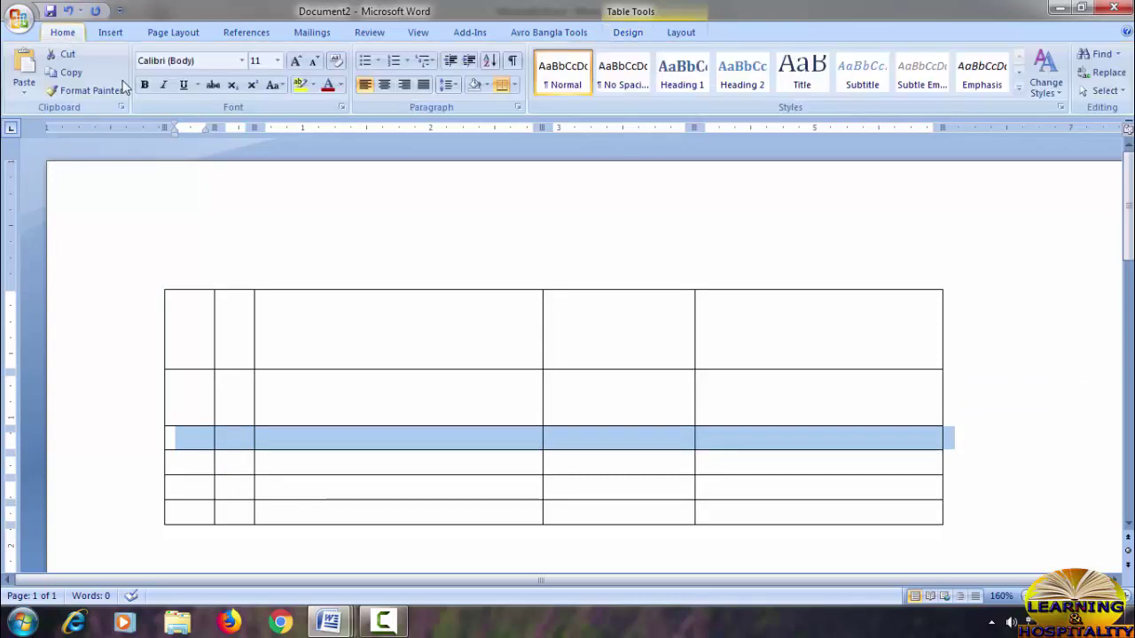
left_click(312, 62)
left_click(313, 62)
left_click(313, 62)
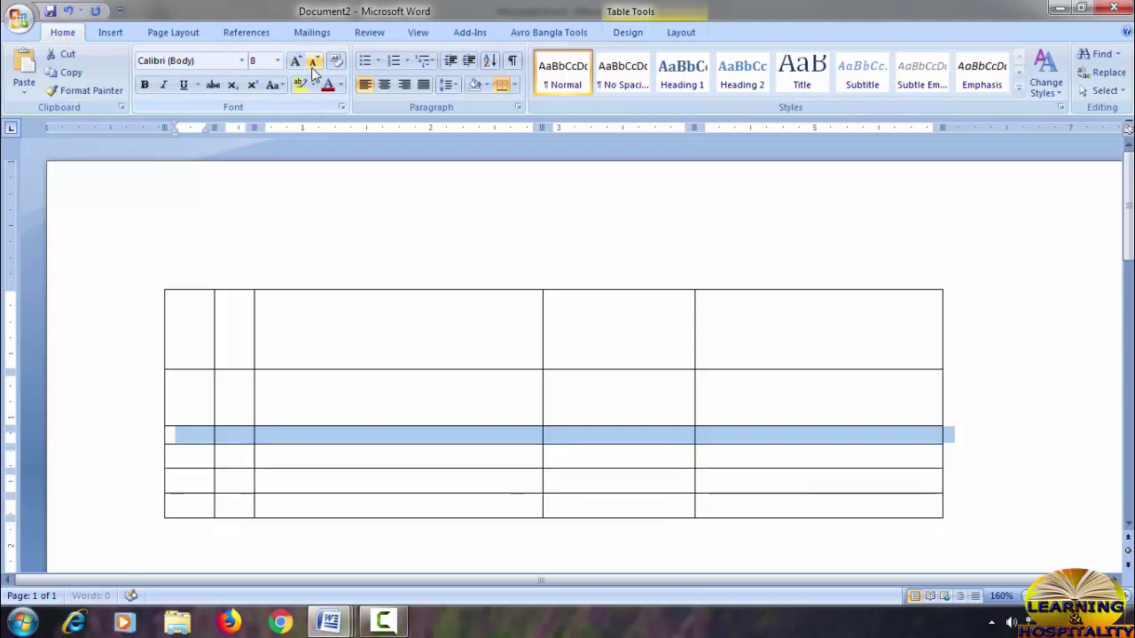
left_click(313, 62)
left_click(313, 62)
left_click(313, 63)
left_click(313, 62)
left_click(313, 62)
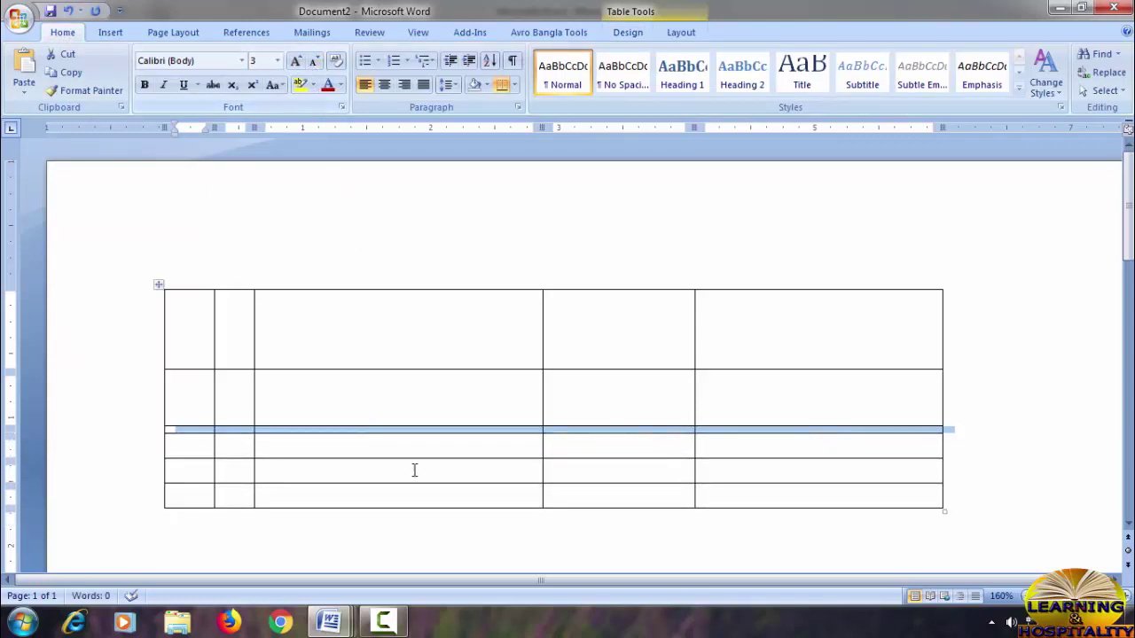
left_click(348, 432)
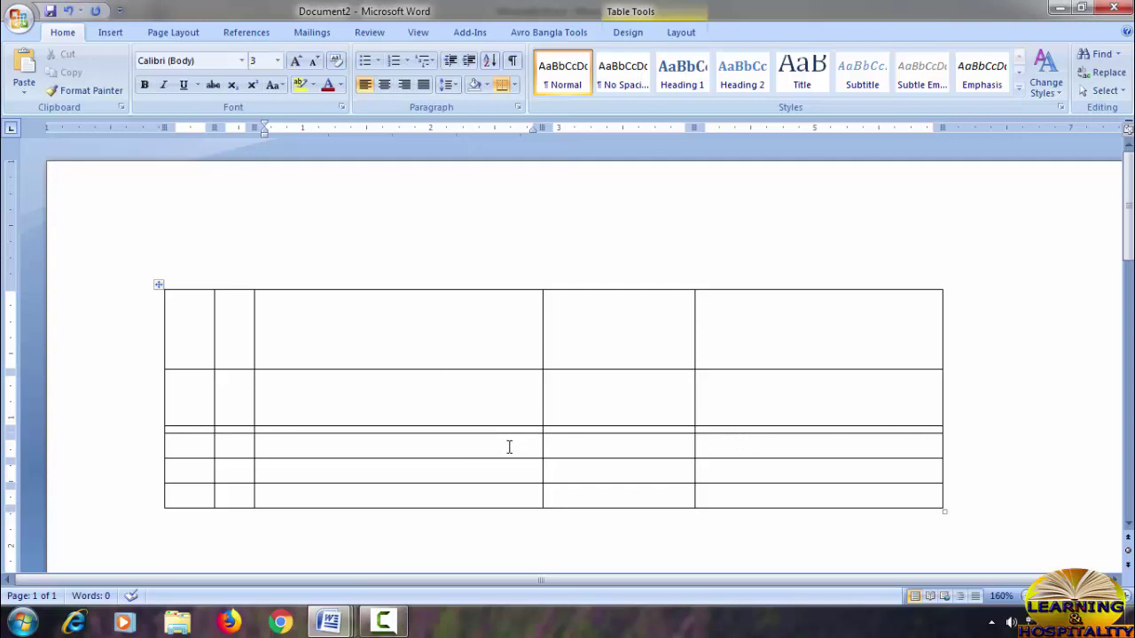
left_click(110, 34)
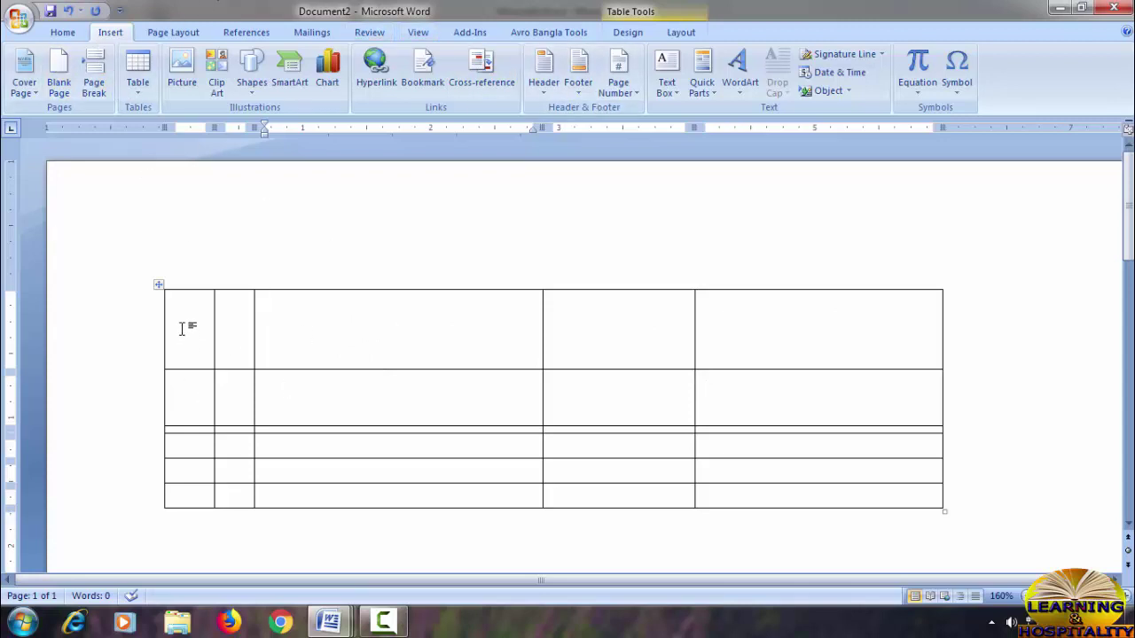
Shade the table's second row light teal
left_click_drag(196, 404, 843, 398)
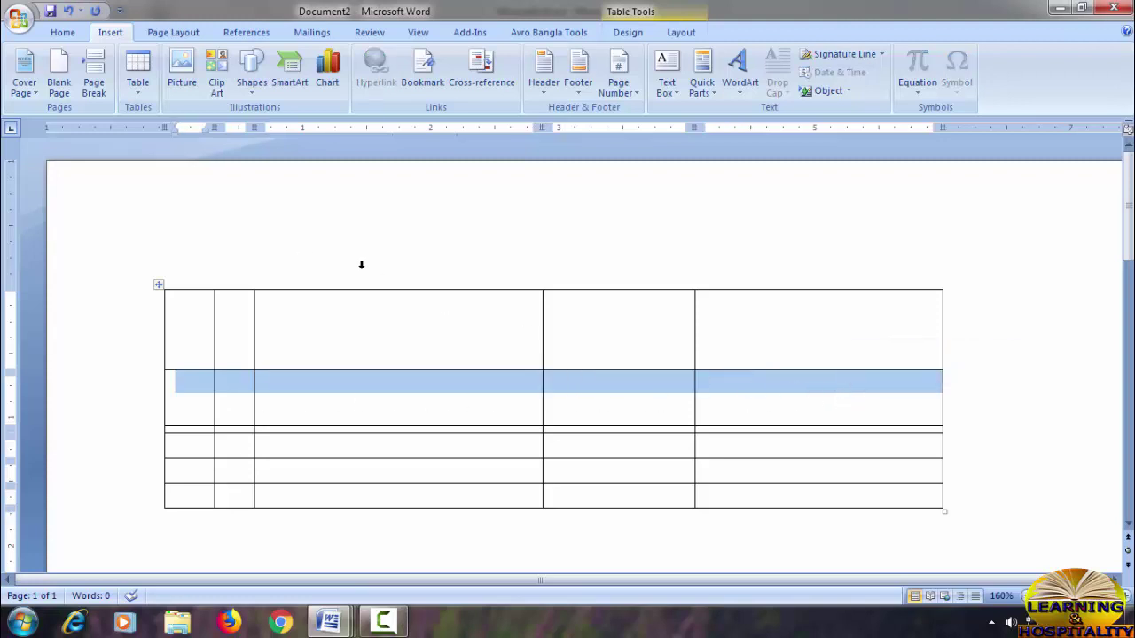
left_click(63, 32)
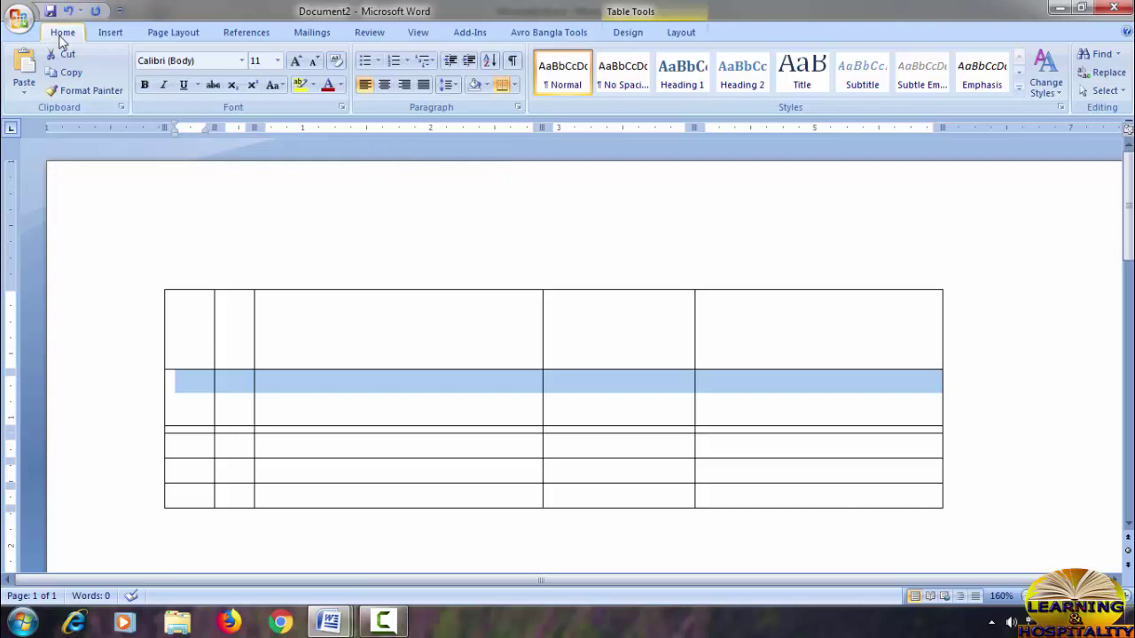
left_click(487, 83)
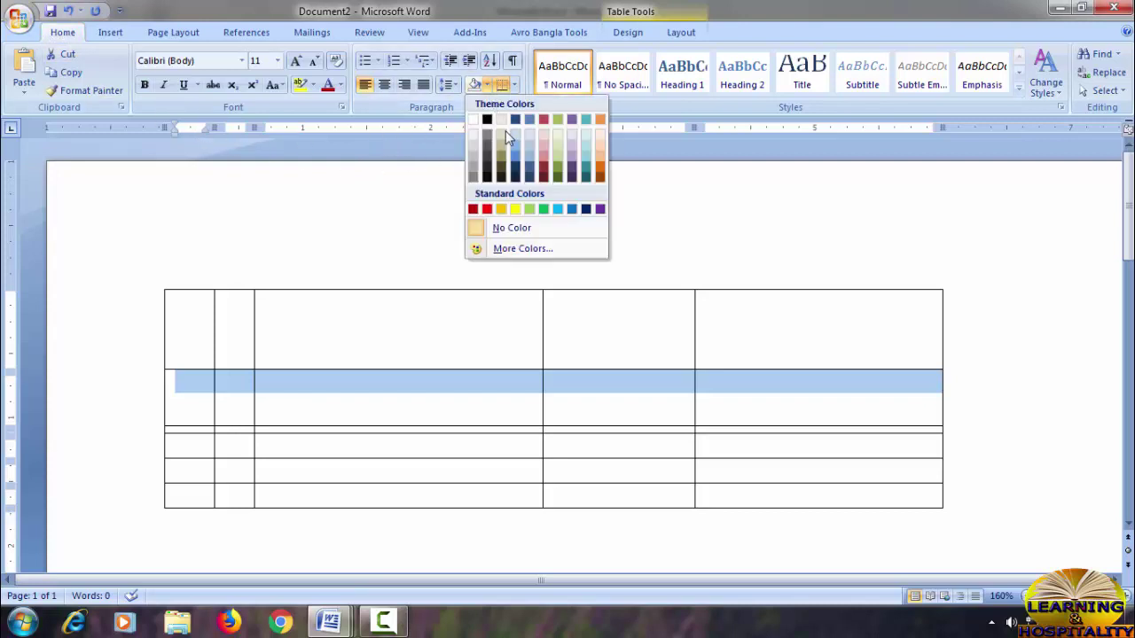
left_click(592, 159)
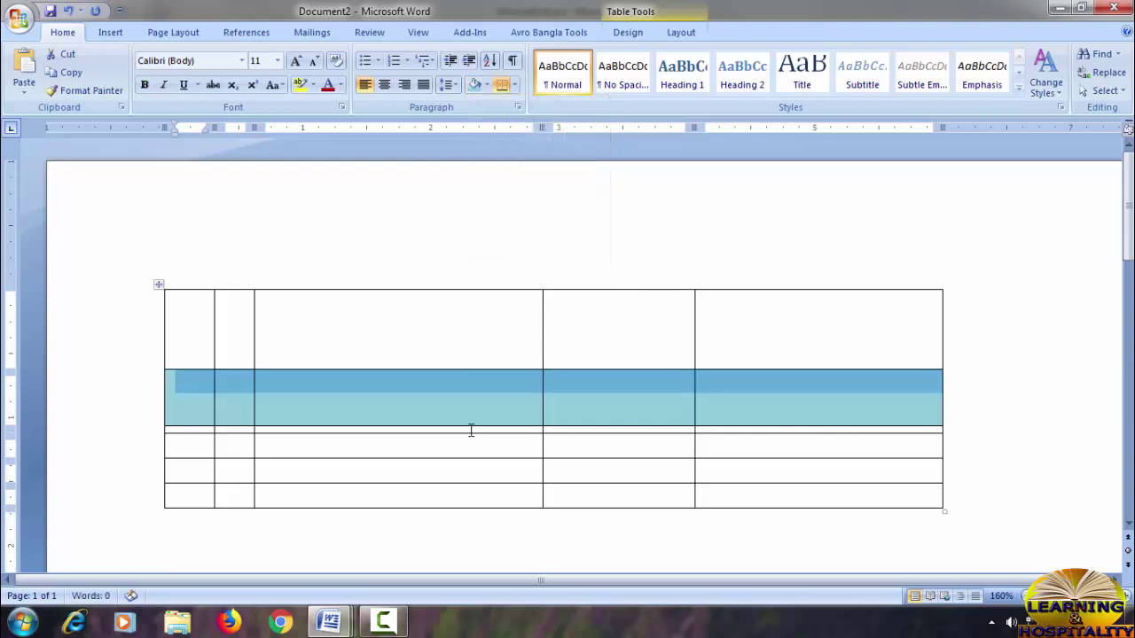
left_click(333, 400)
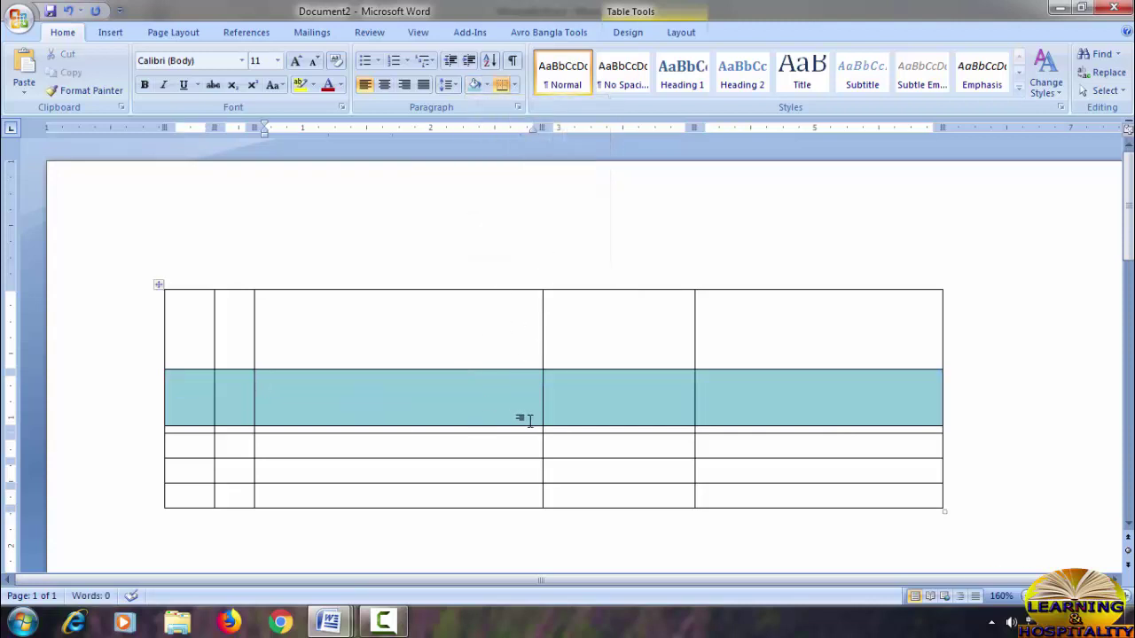
Shade the table's fifth row peach
left_click_drag(185, 472, 882, 478)
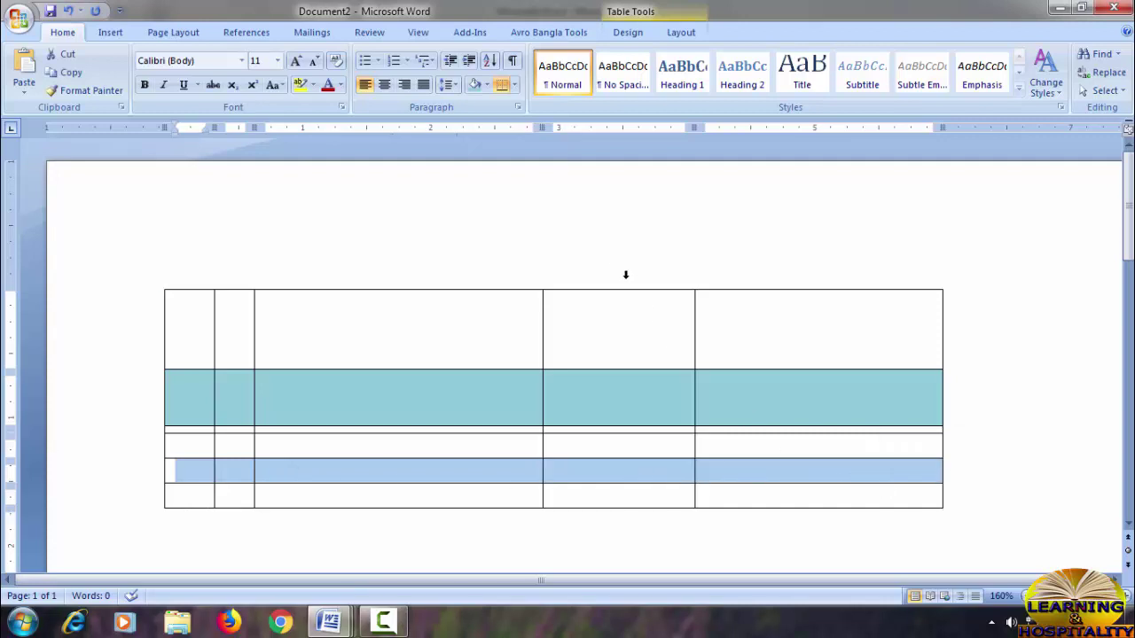
left_click(487, 84)
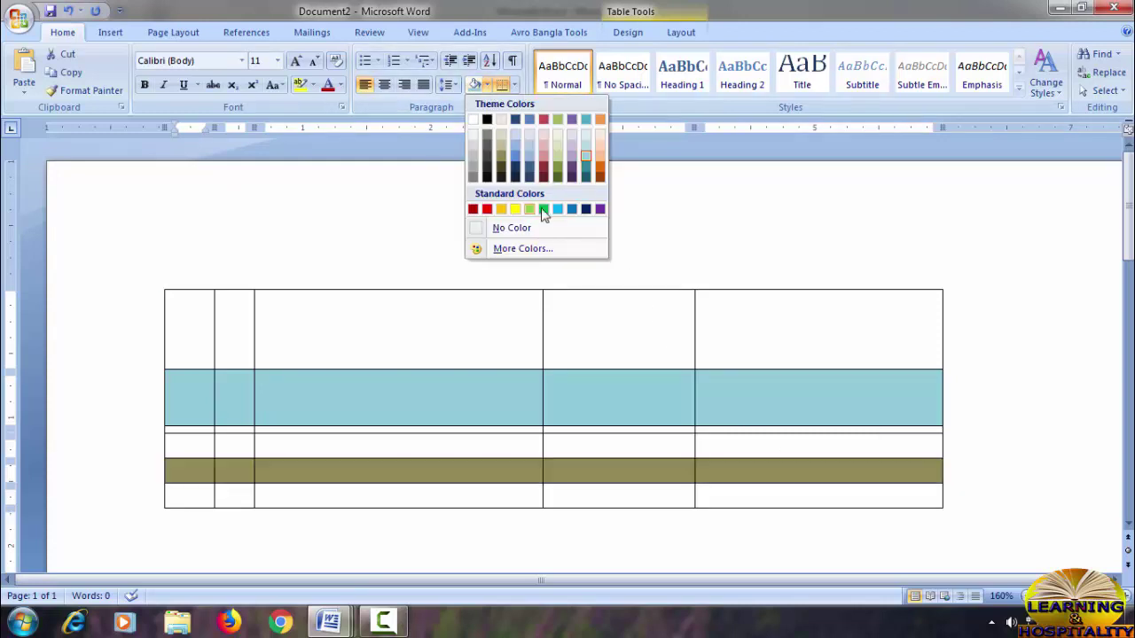
left_click(600, 151)
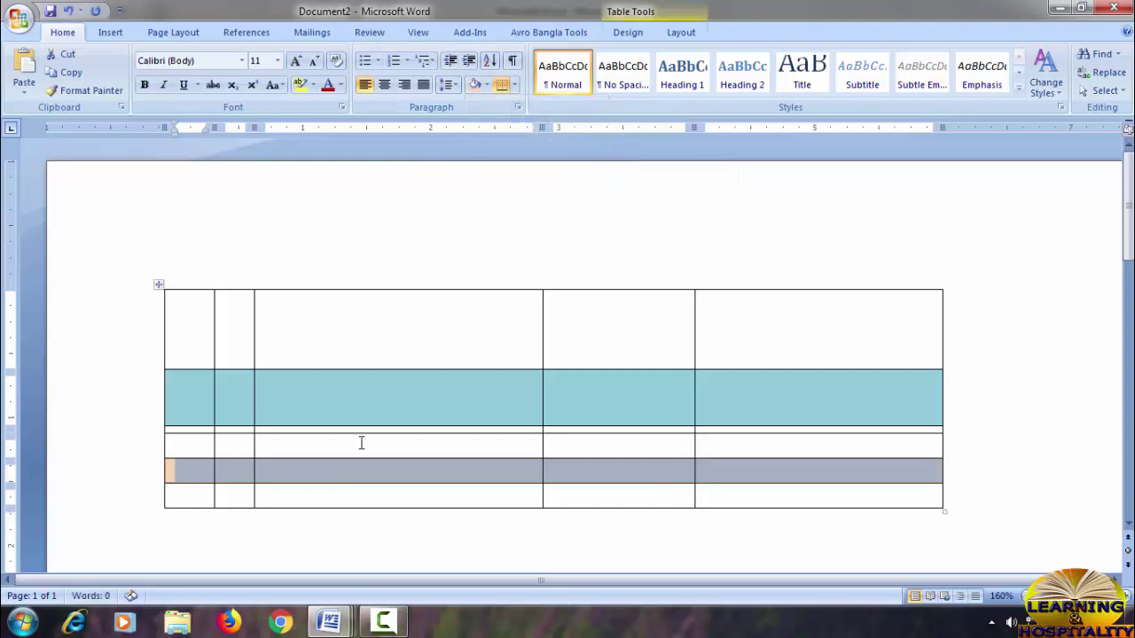
scroll(360, 443, "down", 1)
left_click(344, 378)
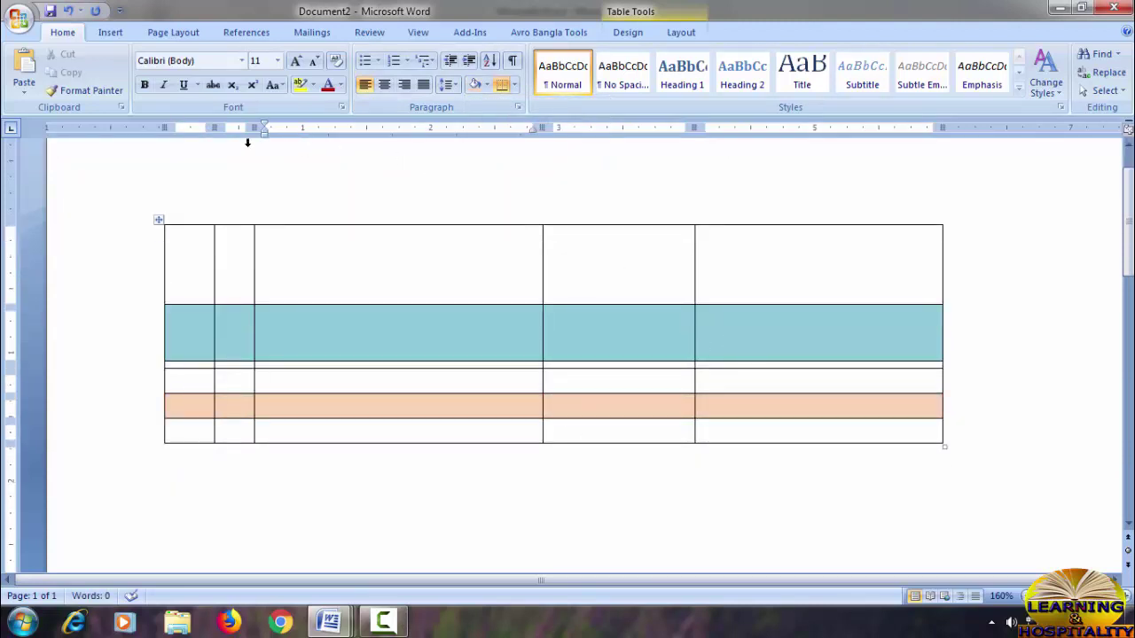
left_click(108, 33)
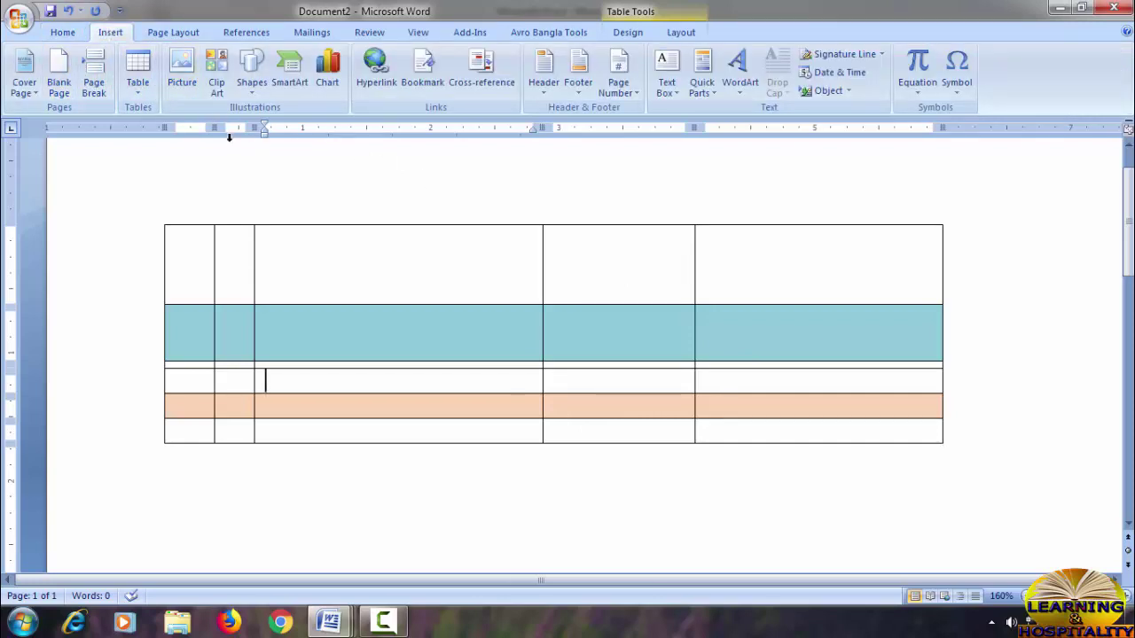
Browse the Page Layout, References and Insert tabs, then bring up Table Tools Design
left_click(177, 34)
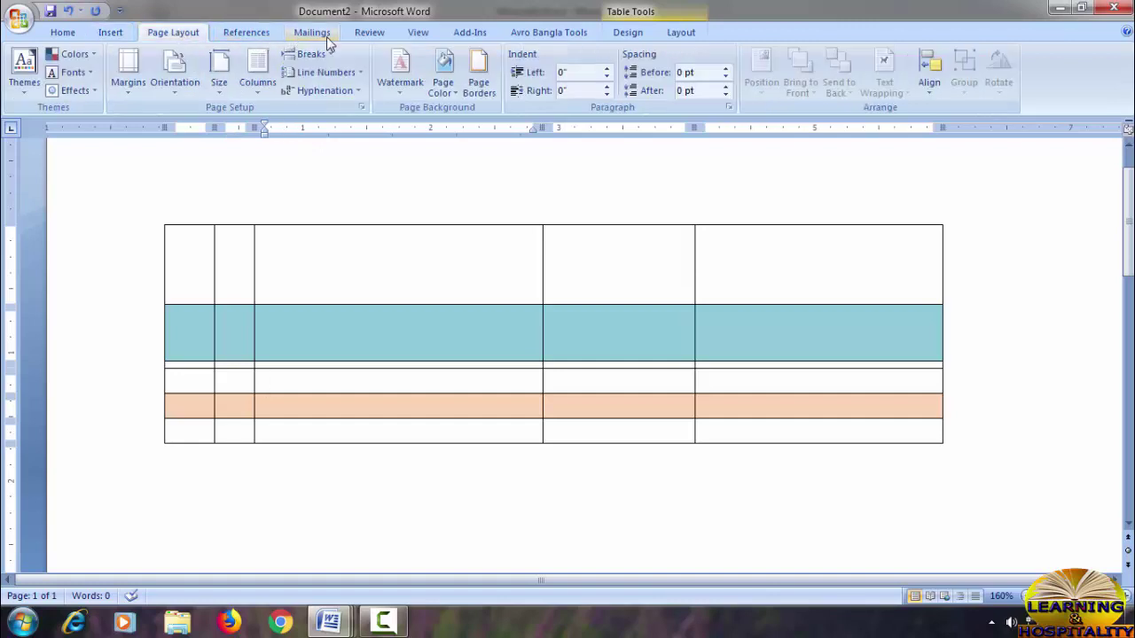
left_click(253, 37)
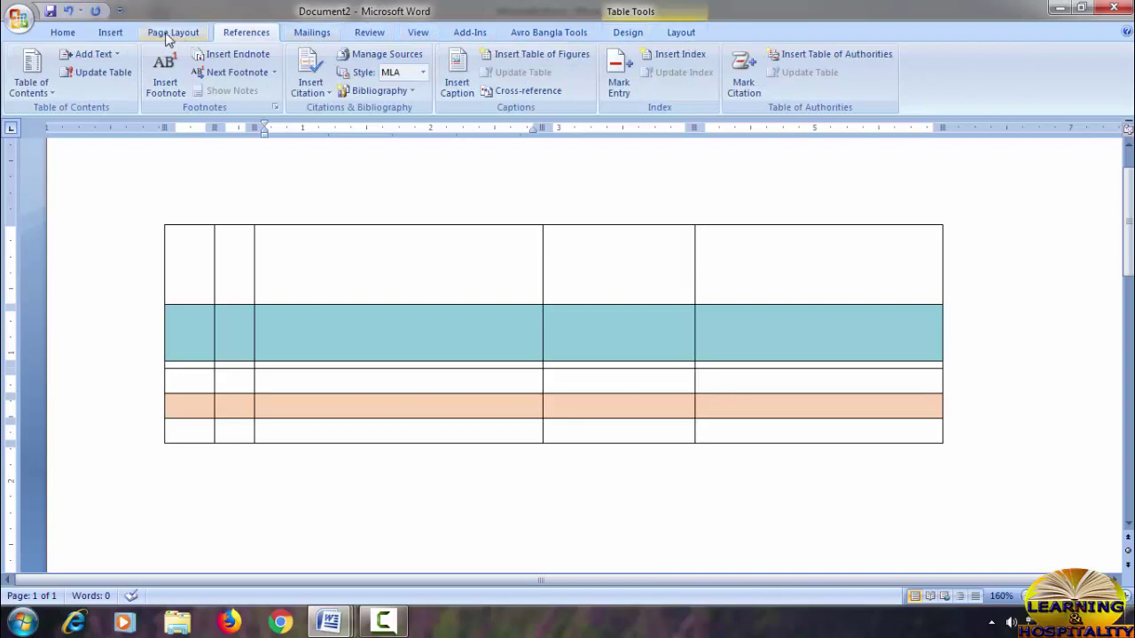
left_click(110, 34)
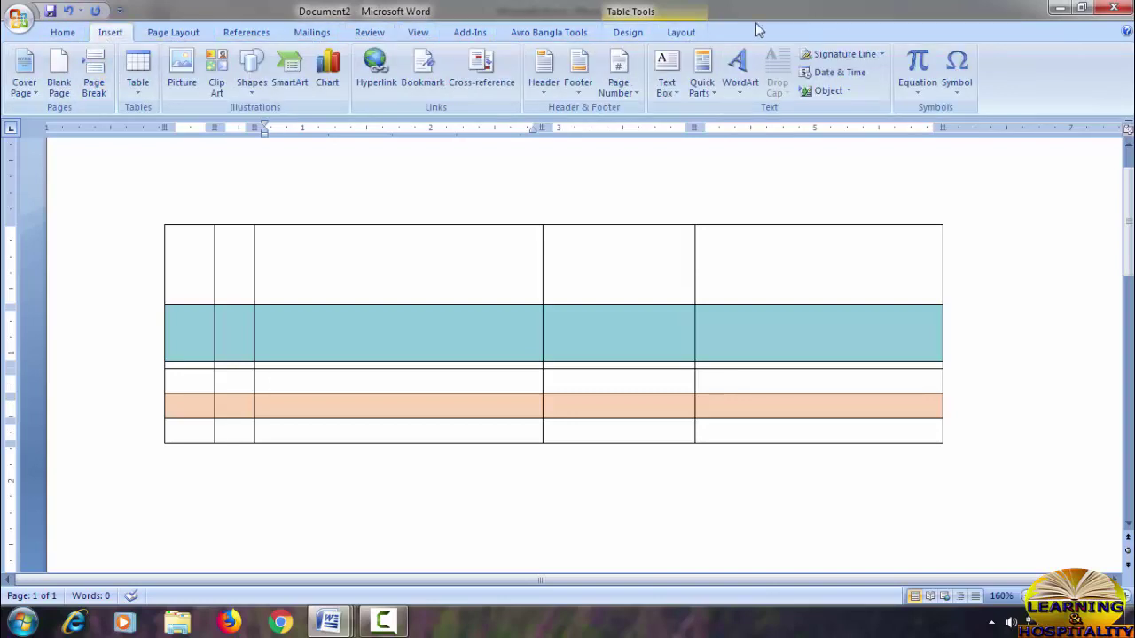
left_click(631, 12)
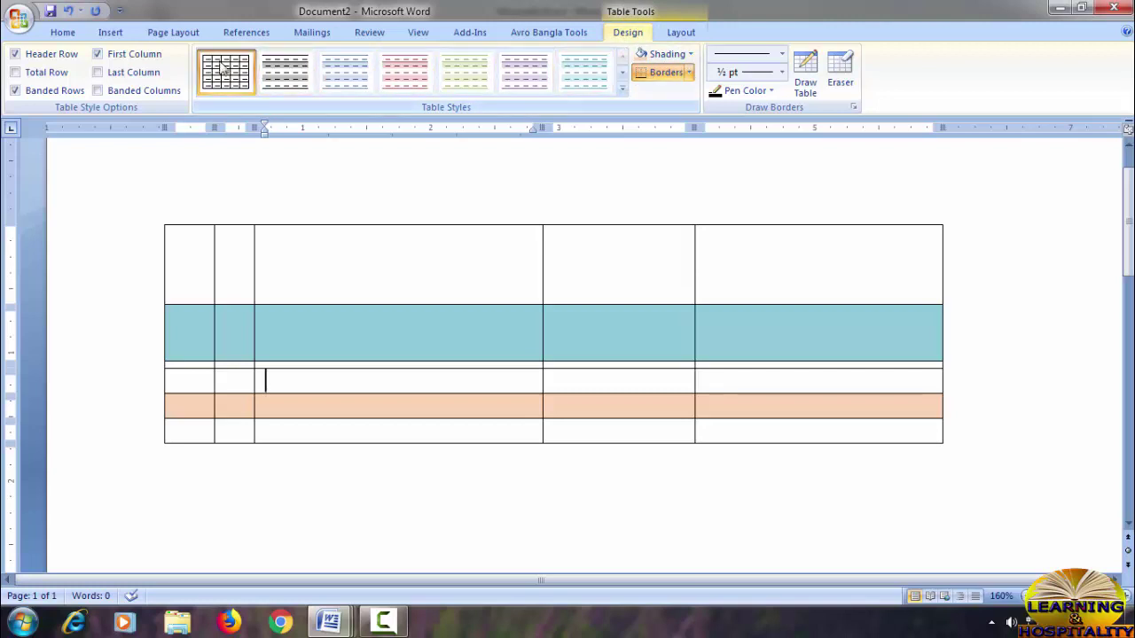
Apply a bottom border, then erase the line between column 4's top two cells
left_click(670, 55)
left_click(359, 331)
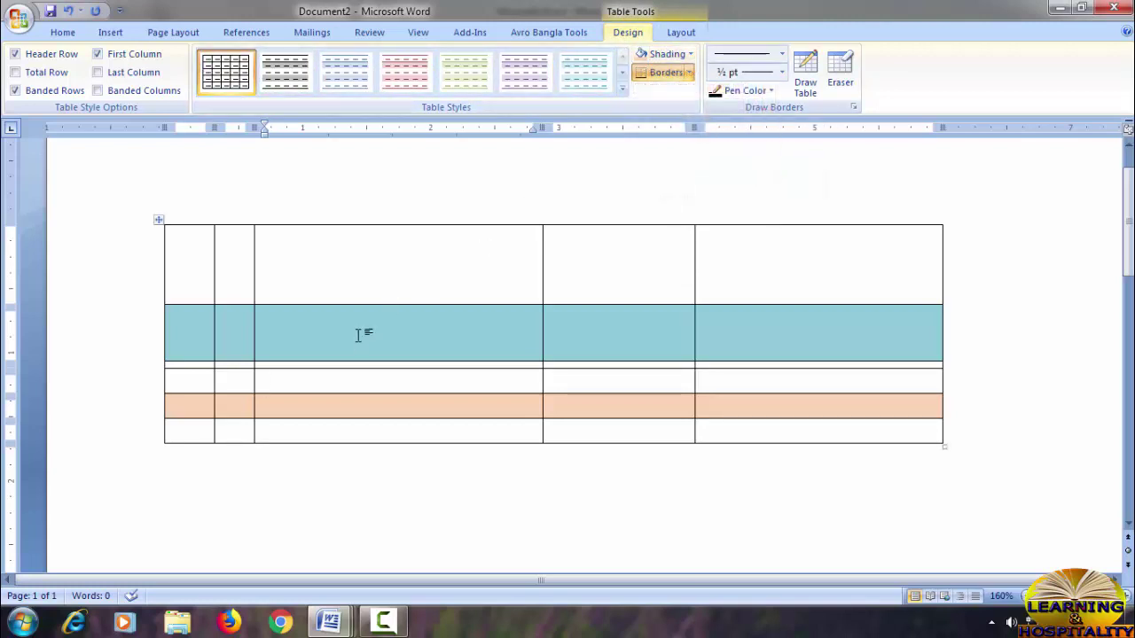
left_click(689, 73)
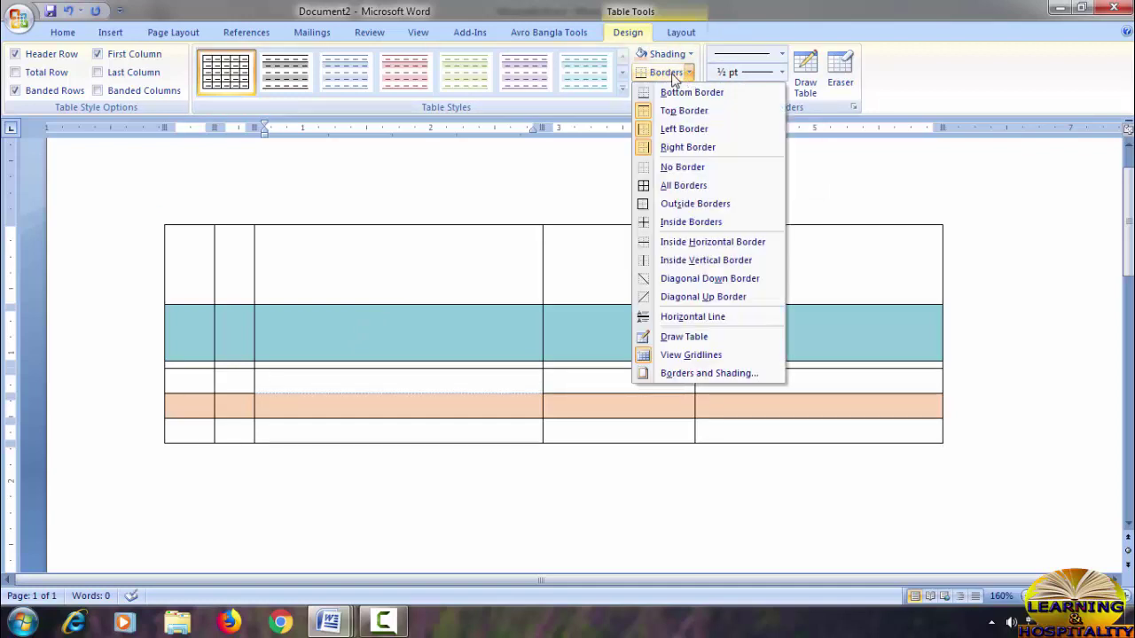
left_click(671, 73)
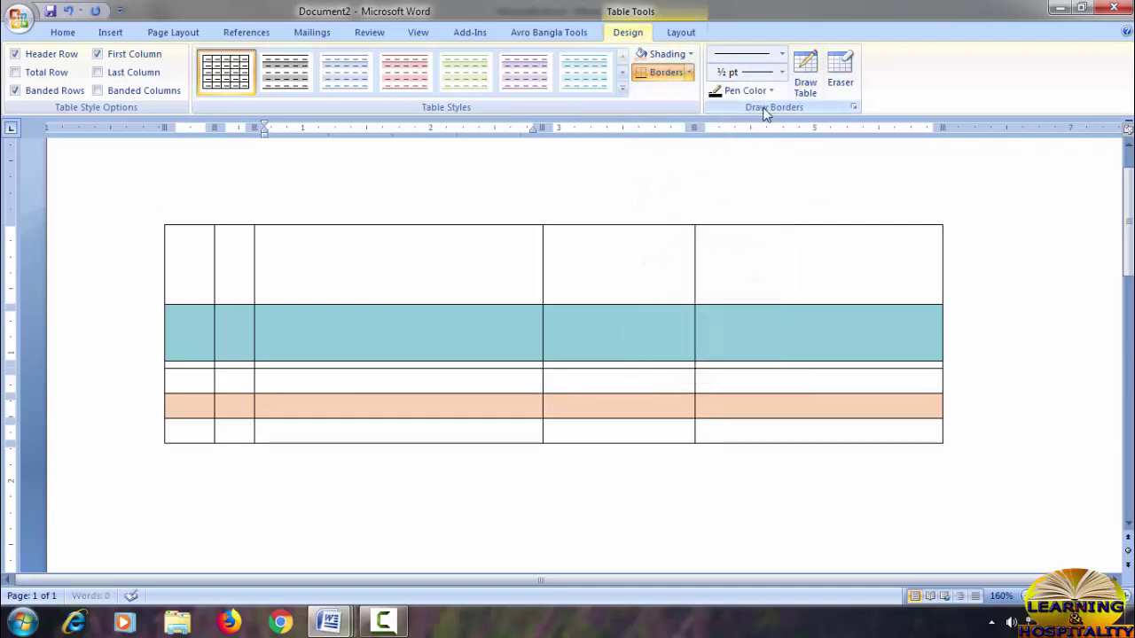
left_click(839, 71)
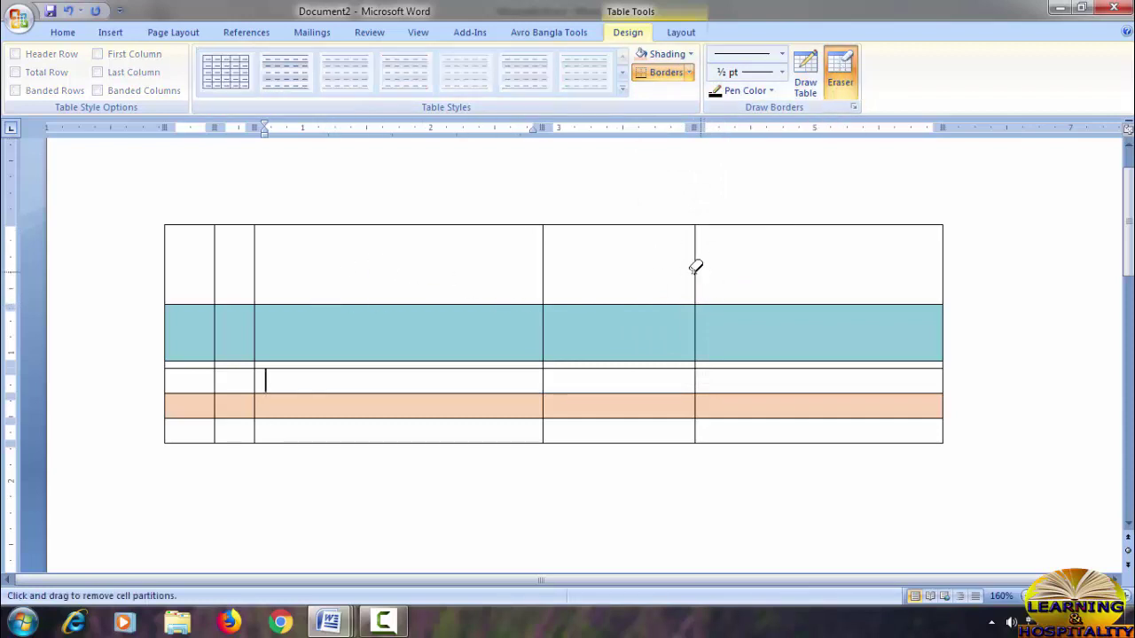
left_click(621, 304)
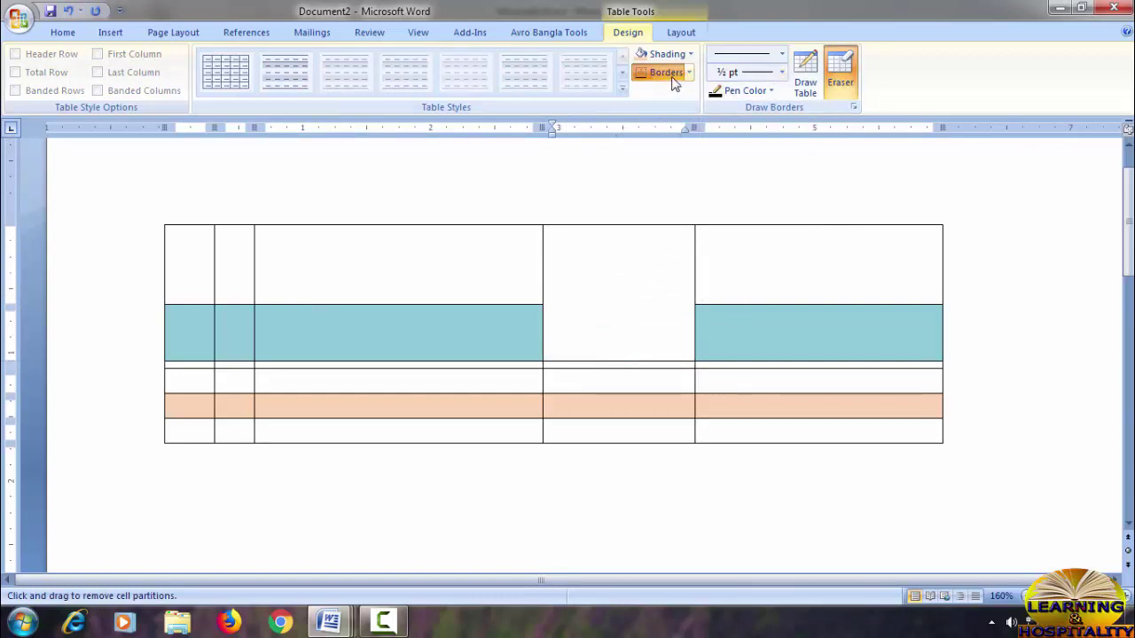
left_click(669, 77)
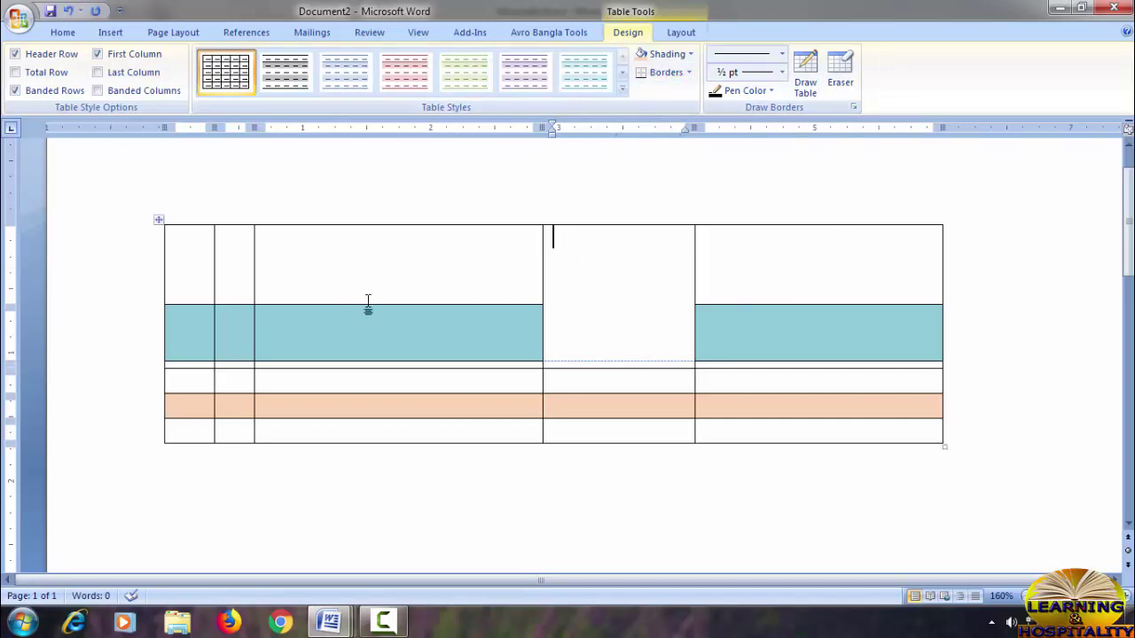
left_click(789, 434)
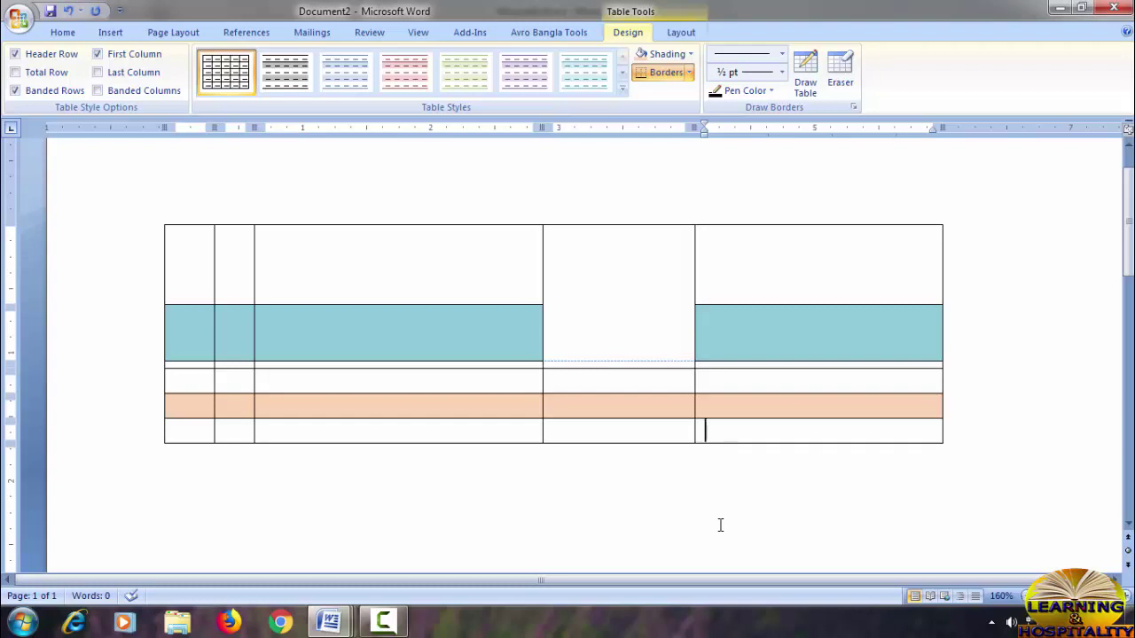
Add three empty rows at the bottom of the table from its last cell
key("Tab")
key("Tab")
key("Tab")
key("Tab")
key("Tab")
key("Tab")
key("Tab")
key("Tab")
key("Tab")
key("Tab")
key("Tab")
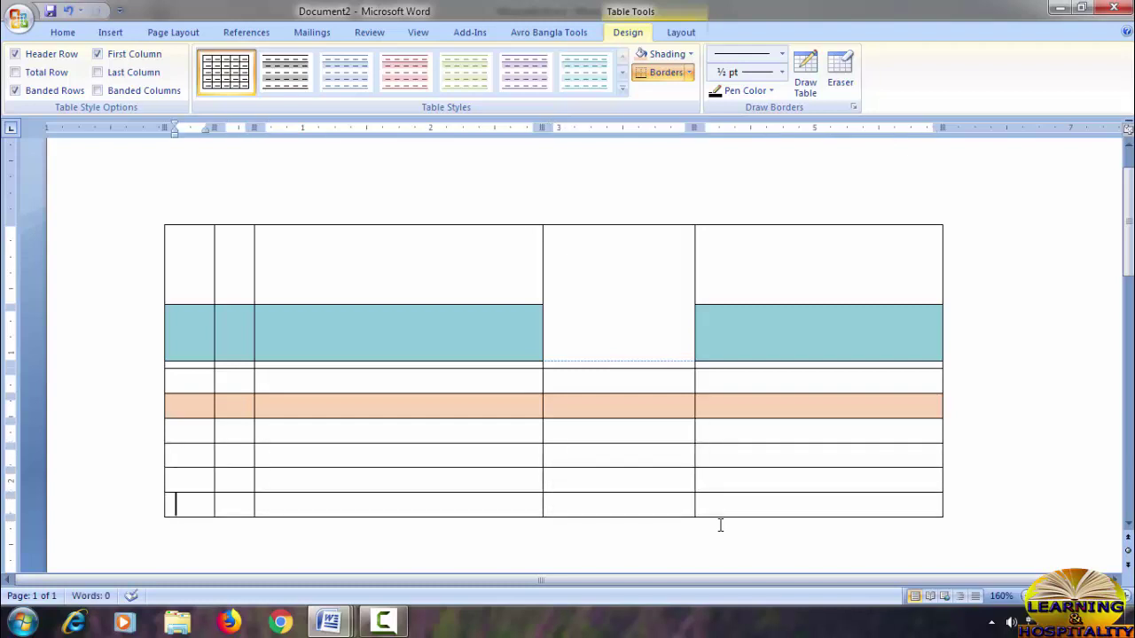
key("Tab")
key("Tab")
key("Tab")
key("Tab")
key("Tab")
key("Tab")
key("Tab")
key("Tab")
key("Tab")
key("Tab")
key("Tab")
key("Tab")
key("Tab")
key("Tab")
key("Tab")
key("Tab")
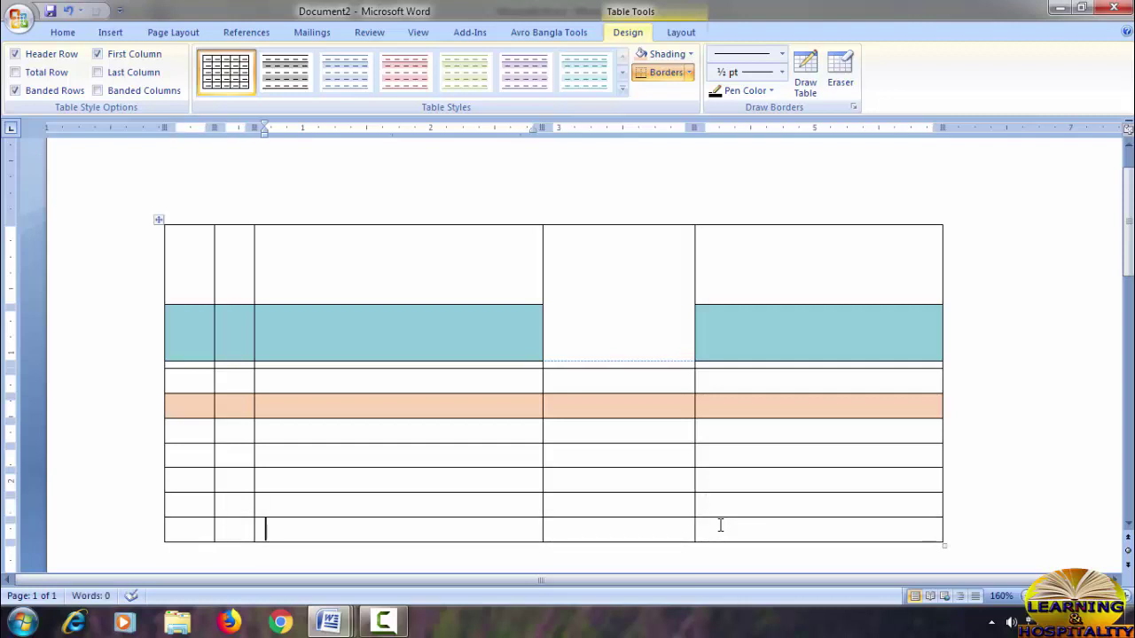
key("Tab")
key("Tab")
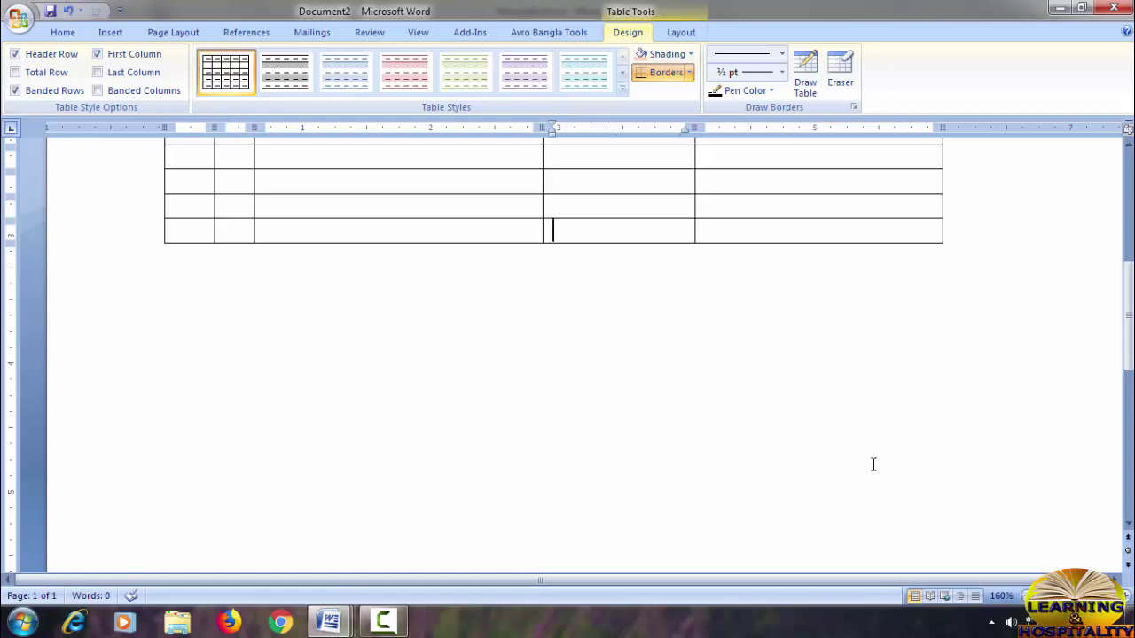
scroll(842, 452, "up", 9)
scroll(764, 452, "down", 3)
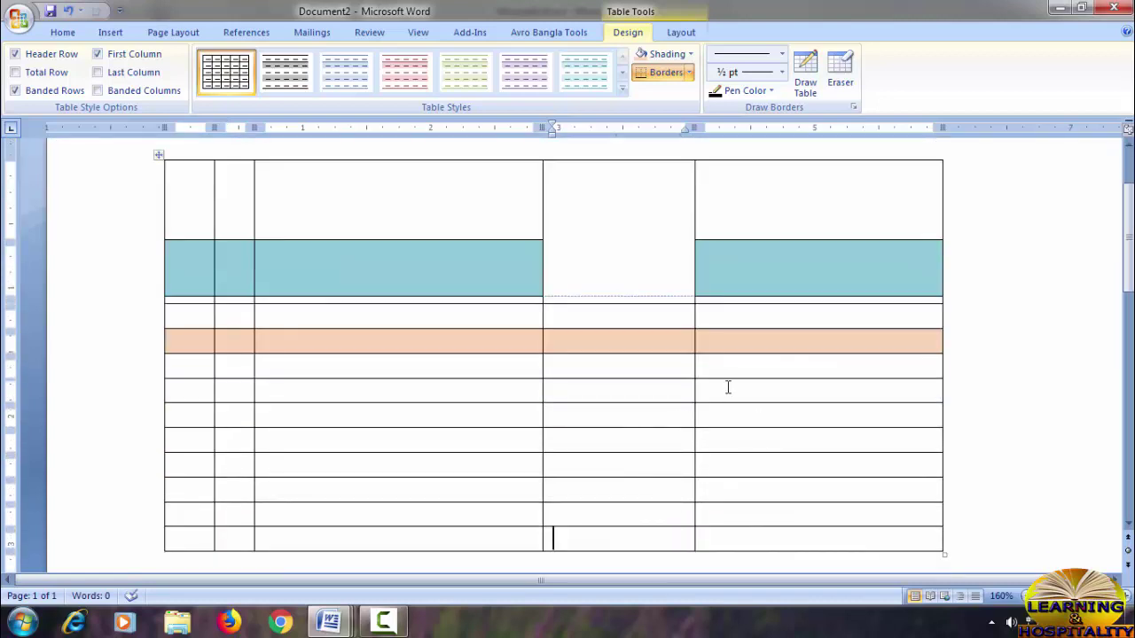
left_click(801, 217)
Narrow the last column by pulling the table's right edge in, then select it
left_click_drag(943, 125, 742, 147)
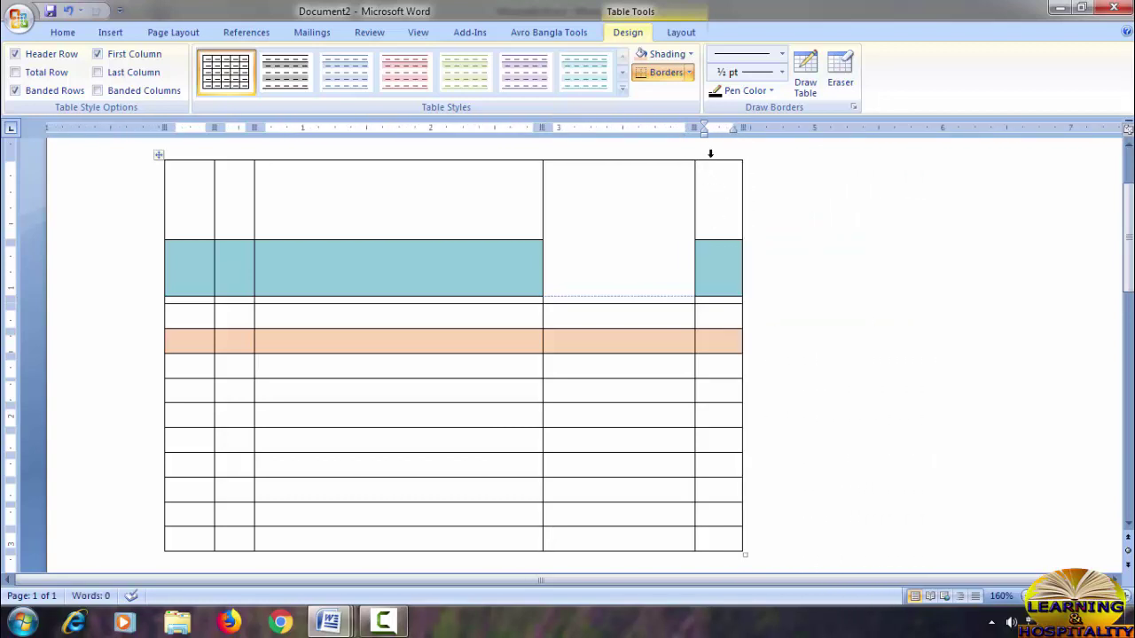
left_click(710, 153)
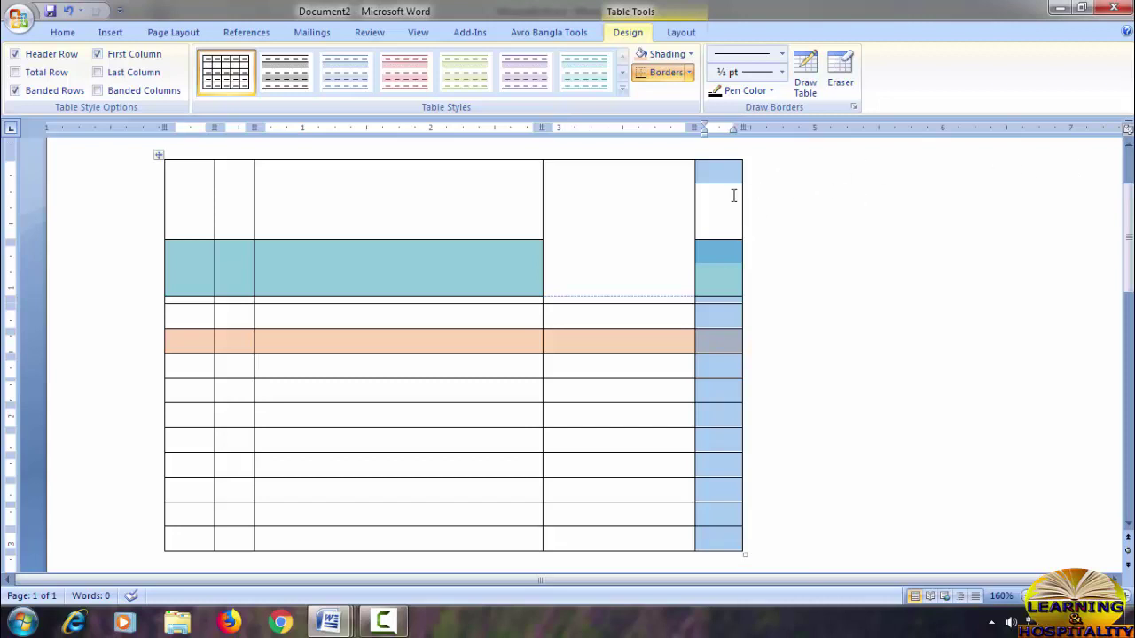
Paste four copies of the narrow last column to the right of the first row
left_click(62, 32)
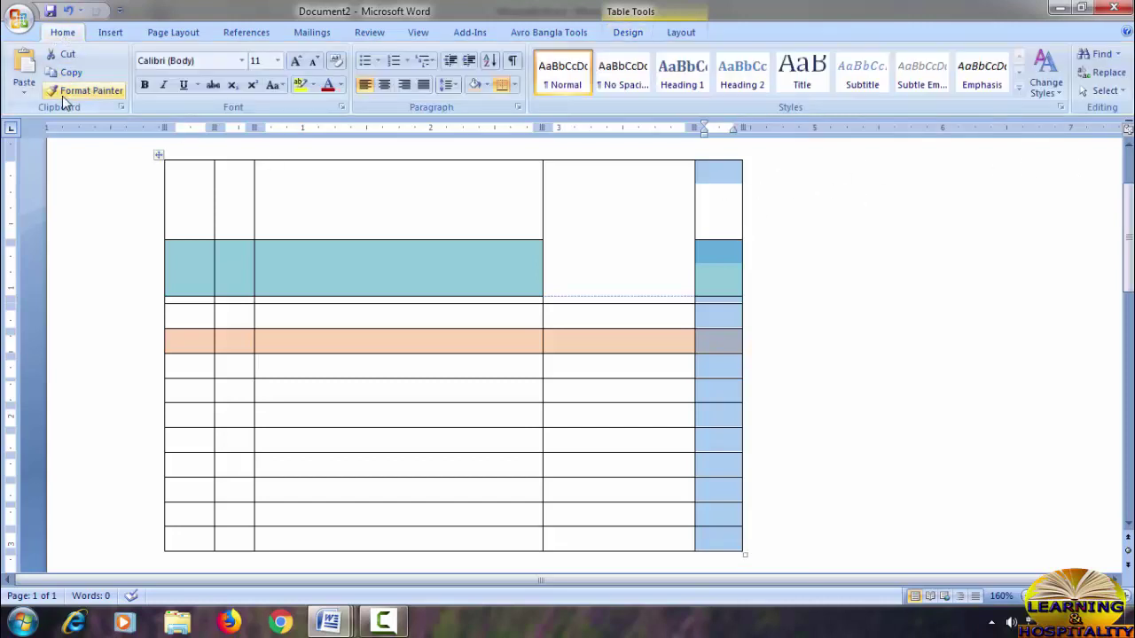
left_click(780, 166)
left_click(29, 64)
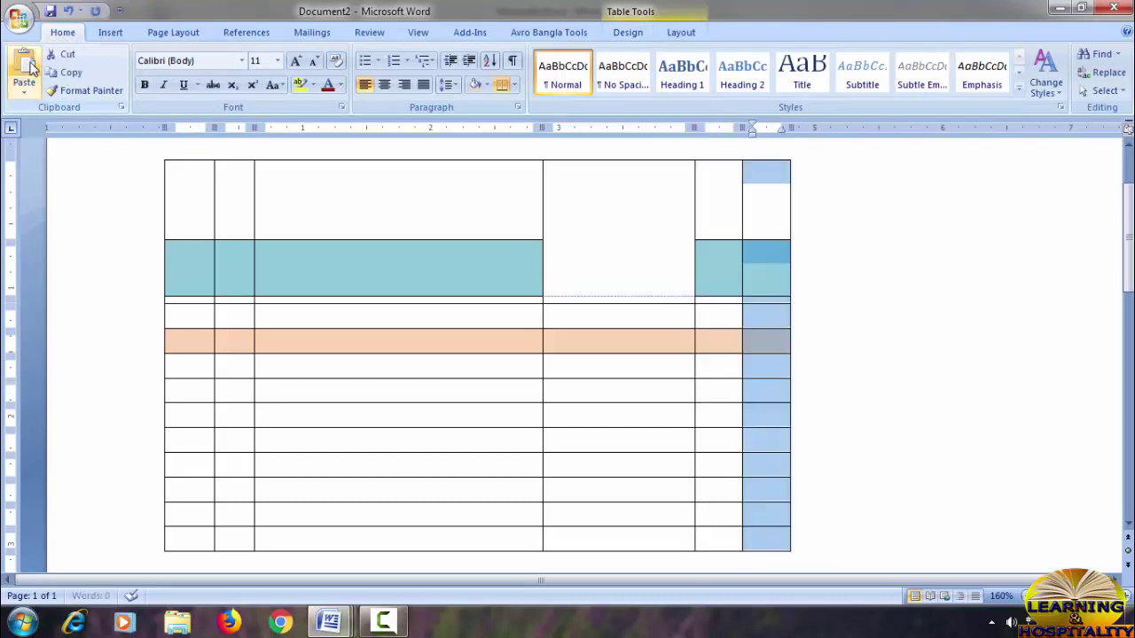
left_click(30, 68)
left_click(27, 70)
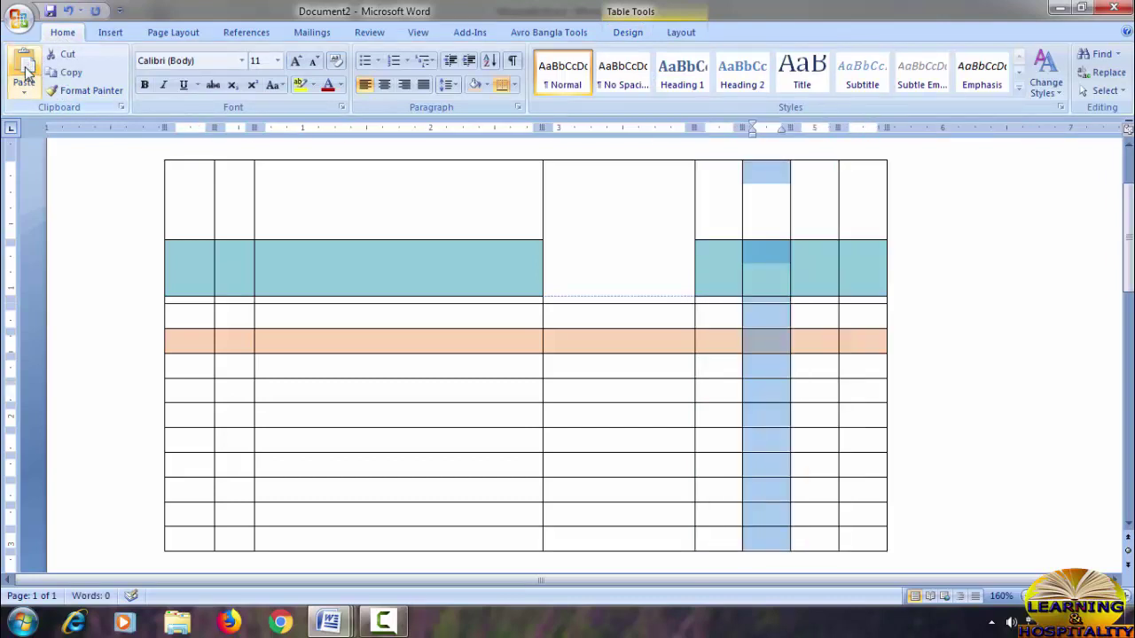
left_click(27, 70)
double_click(867, 268)
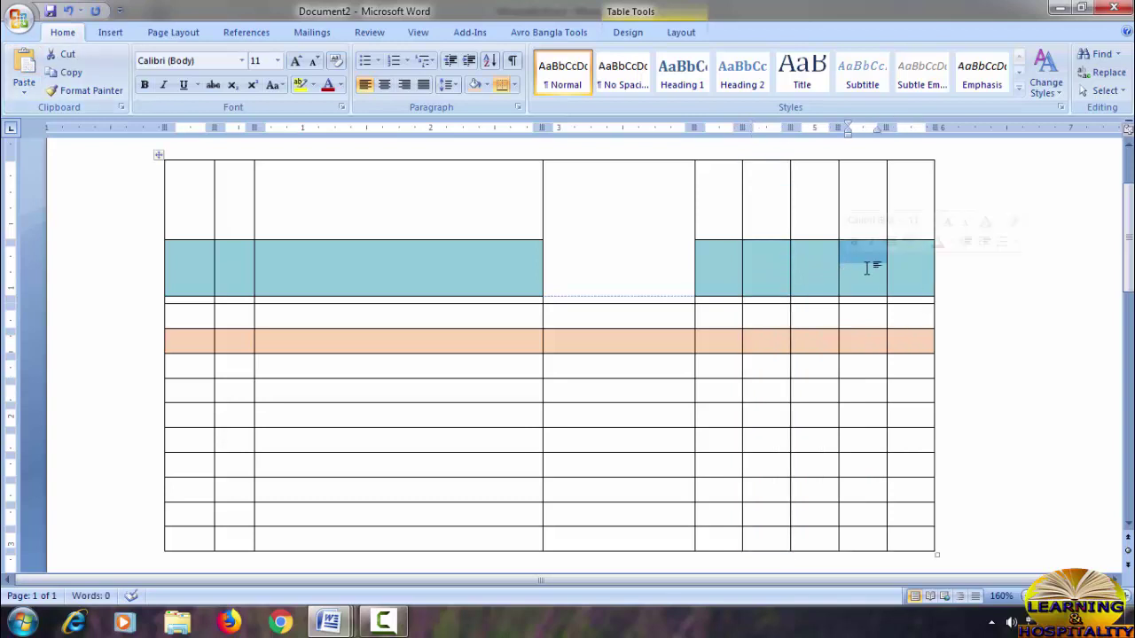
double_click(913, 266)
left_click(829, 273)
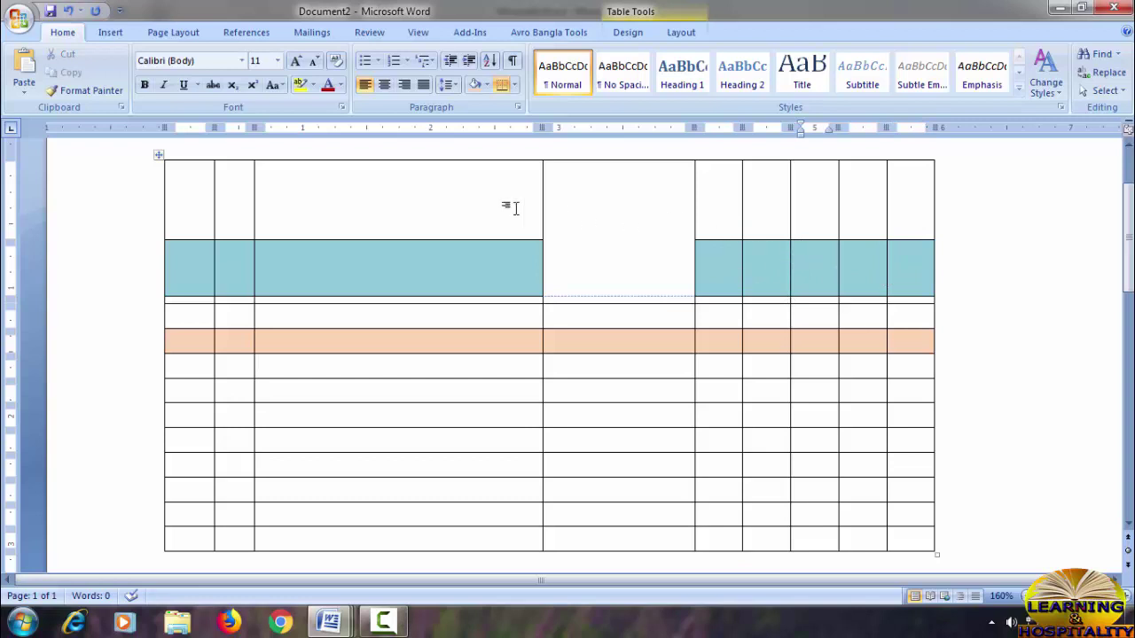
left_click(110, 33)
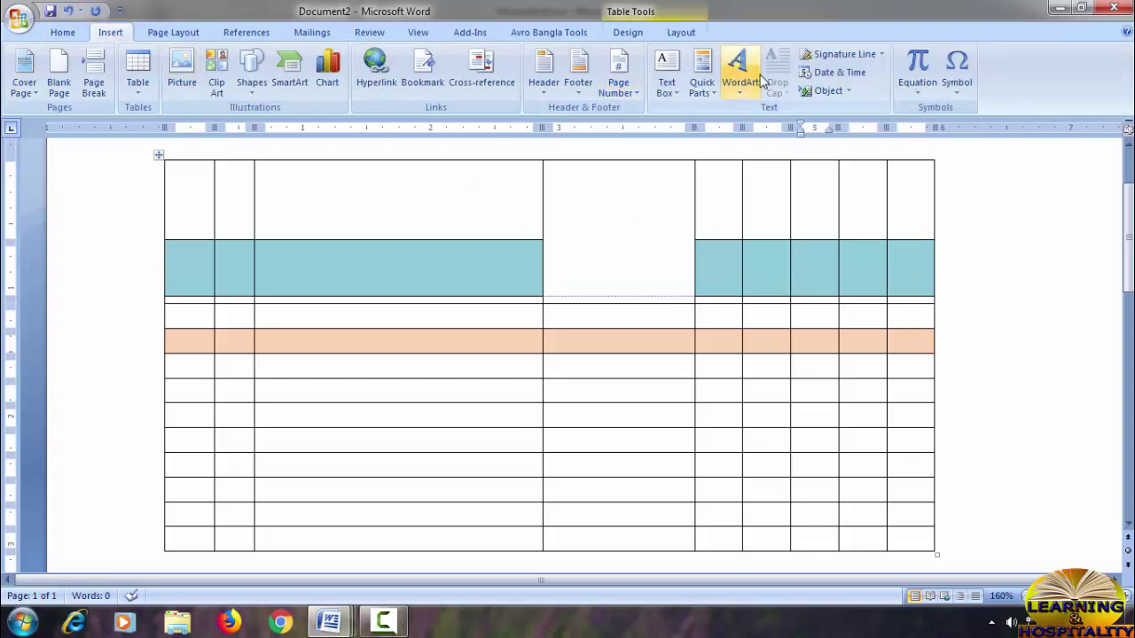
Preview the Insert Table grid, then bring up the Table Tools Layout tab for the existing table
left_click(138, 69)
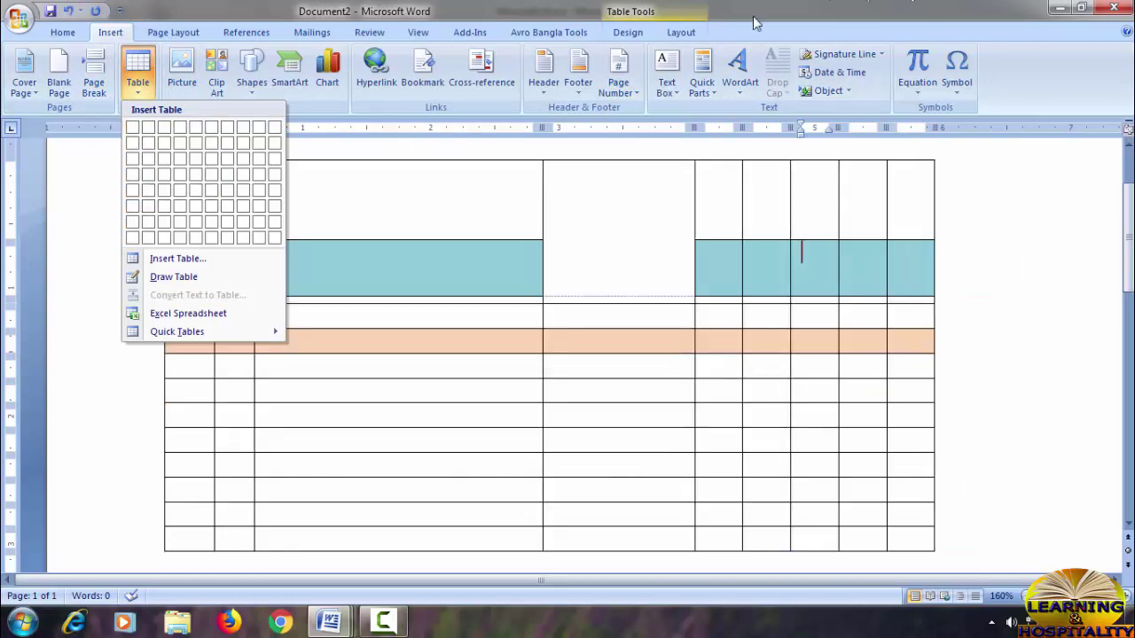
left_click(627, 32)
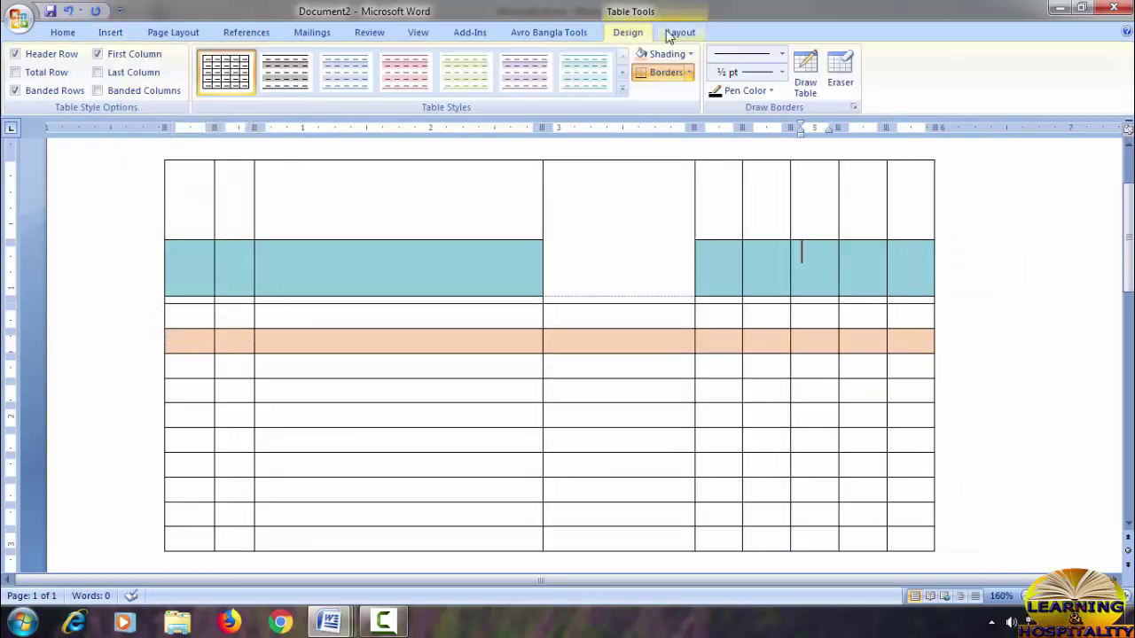
left_click(544, 32)
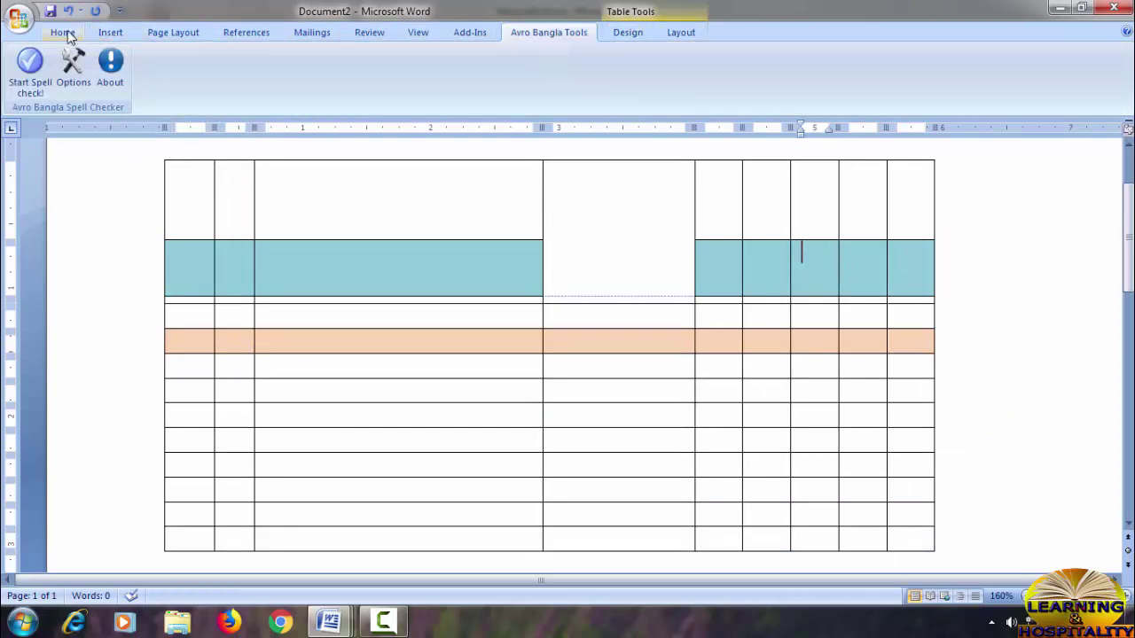
left_click(110, 32)
left_click(679, 32)
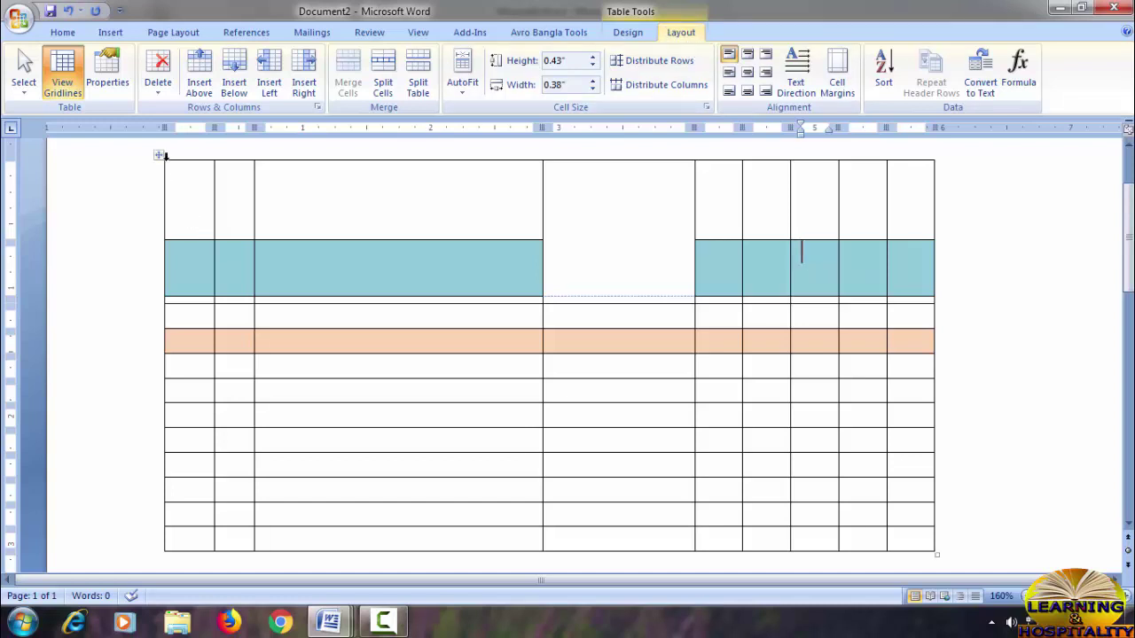
Insert a new row above the table and drag the top two rows shorter
left_click(443, 197)
scroll(406, 194, "up", 1)
scroll(335, 282, "up", 1)
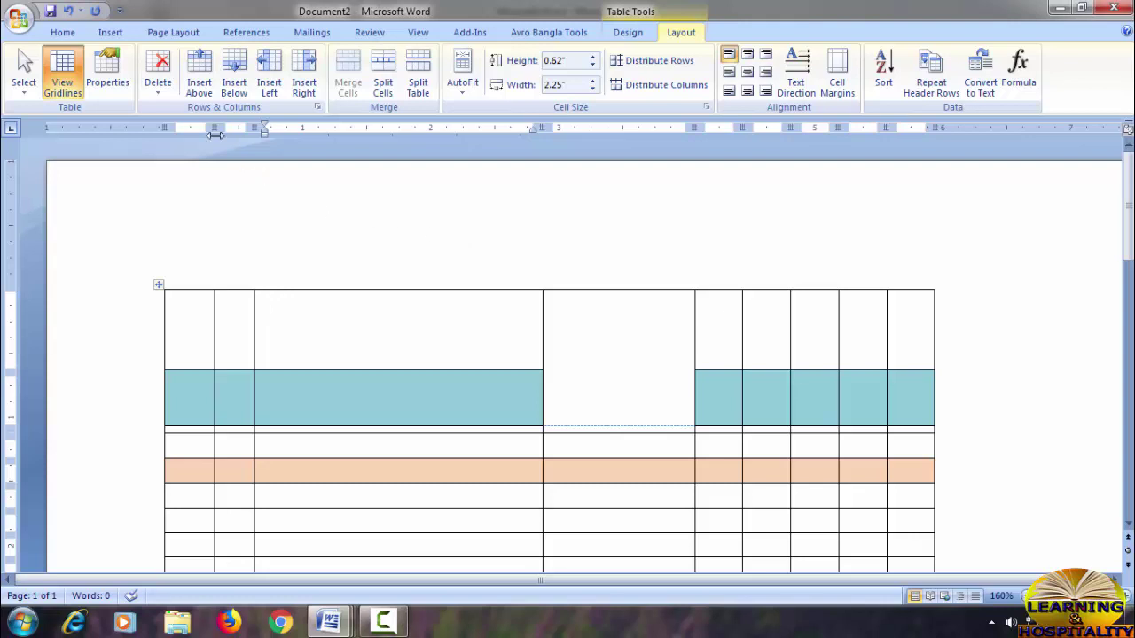
left_click(199, 80)
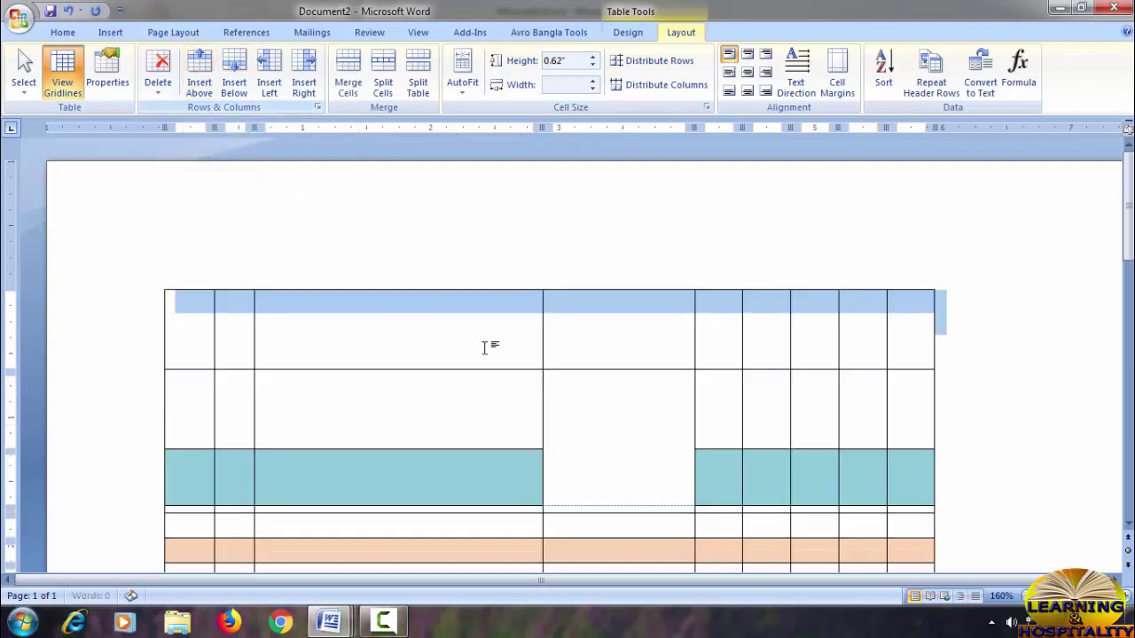
left_click(442, 325)
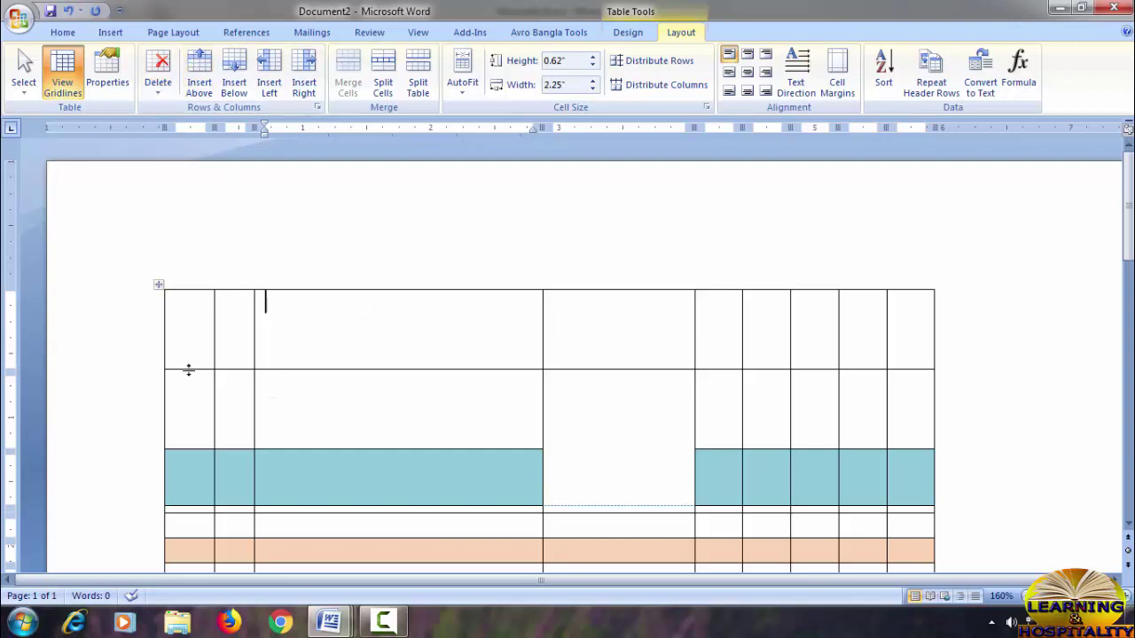
left_click_drag(188, 369, 207, 321)
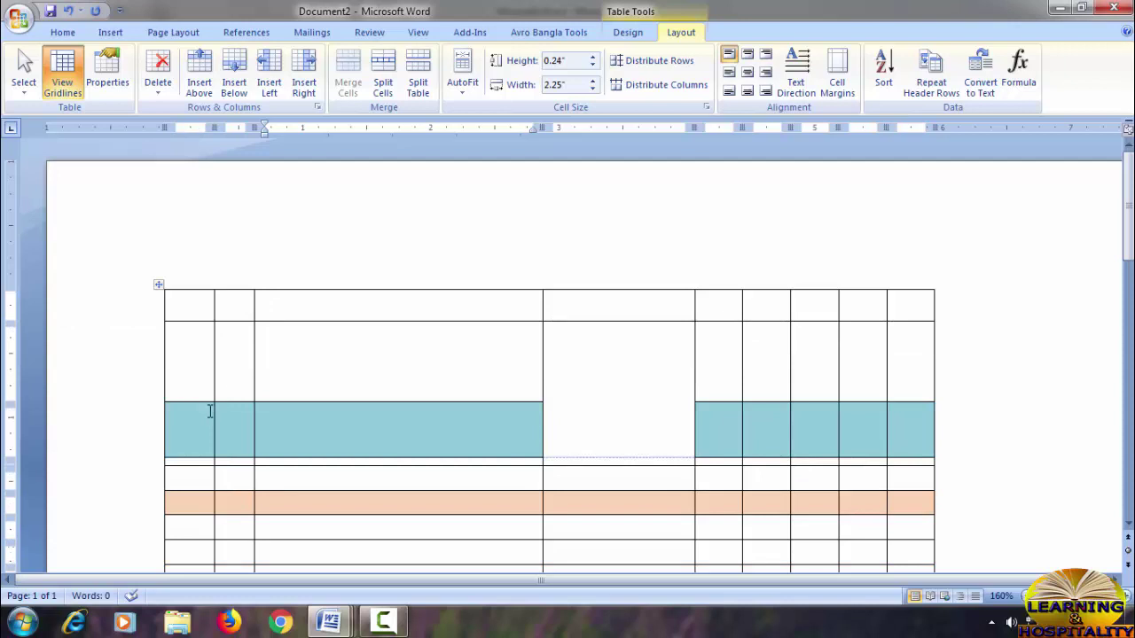
left_click_drag(204, 402, 208, 346)
Enter 54545, sfsdfasdf and sdafsdf across the new top row's cells
type("54545")
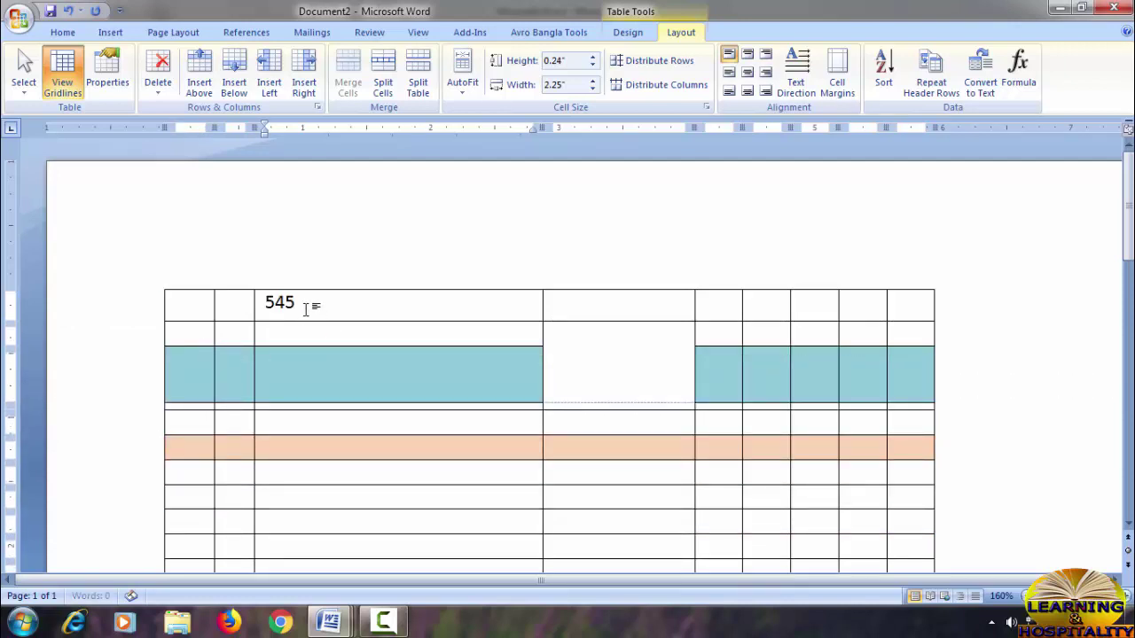
left_click(598, 312)
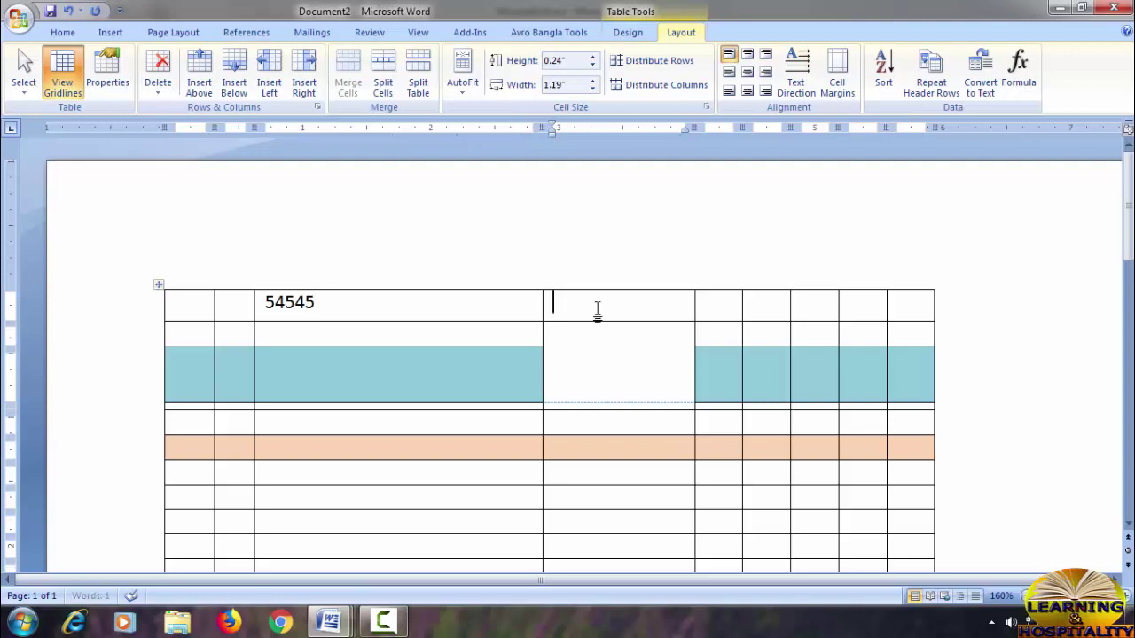
type("sfsdfasdf")
left_click(724, 302)
type("sdafsdf")
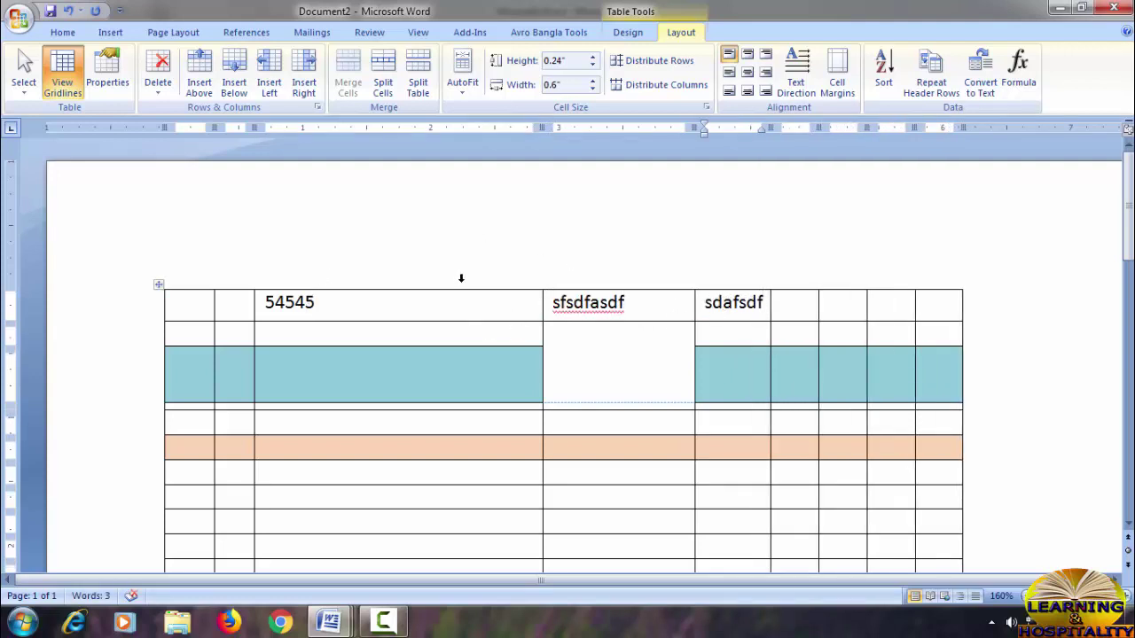
left_click(420, 317)
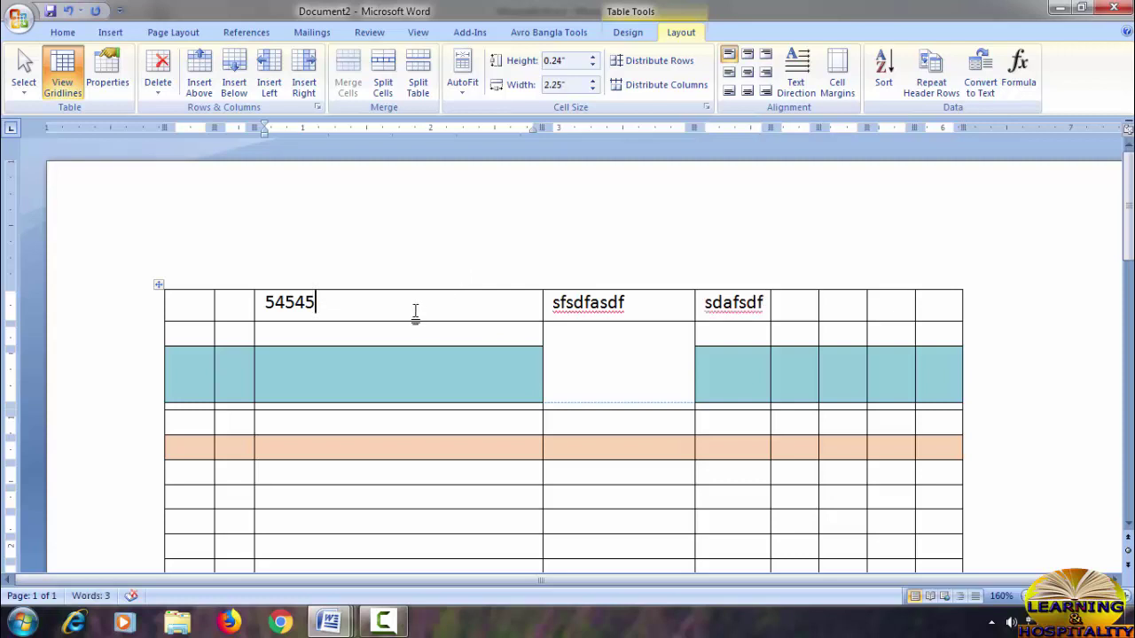
Insert rows above and below the 54545 row and type 234532432fdsf beneath 54545
left_click(201, 71)
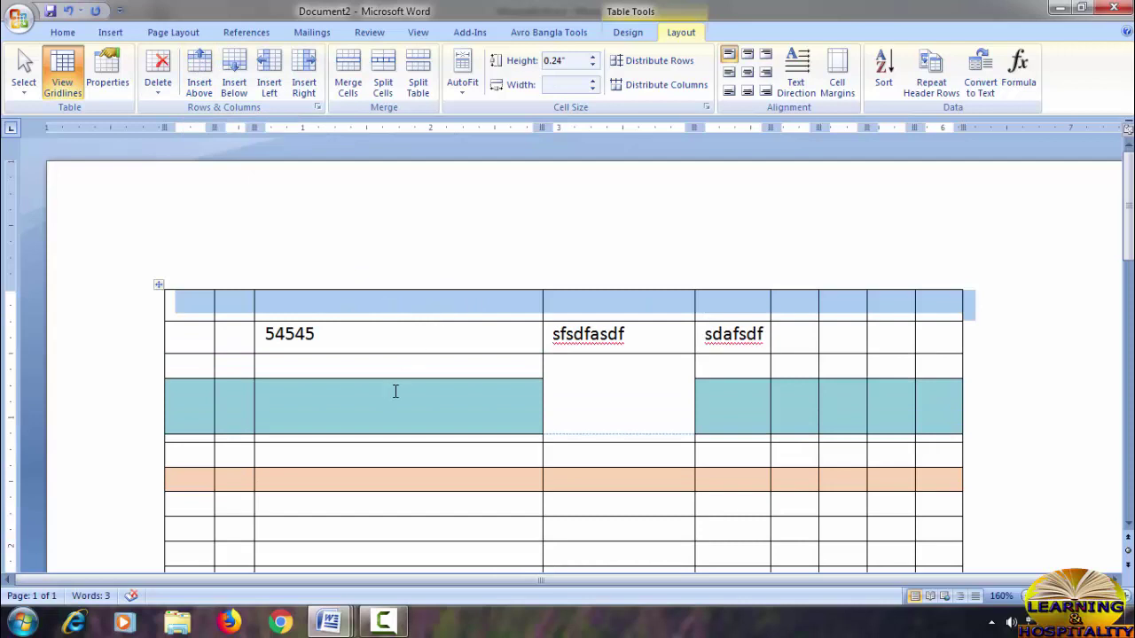
left_click(347, 363)
type("234532432fdsf")
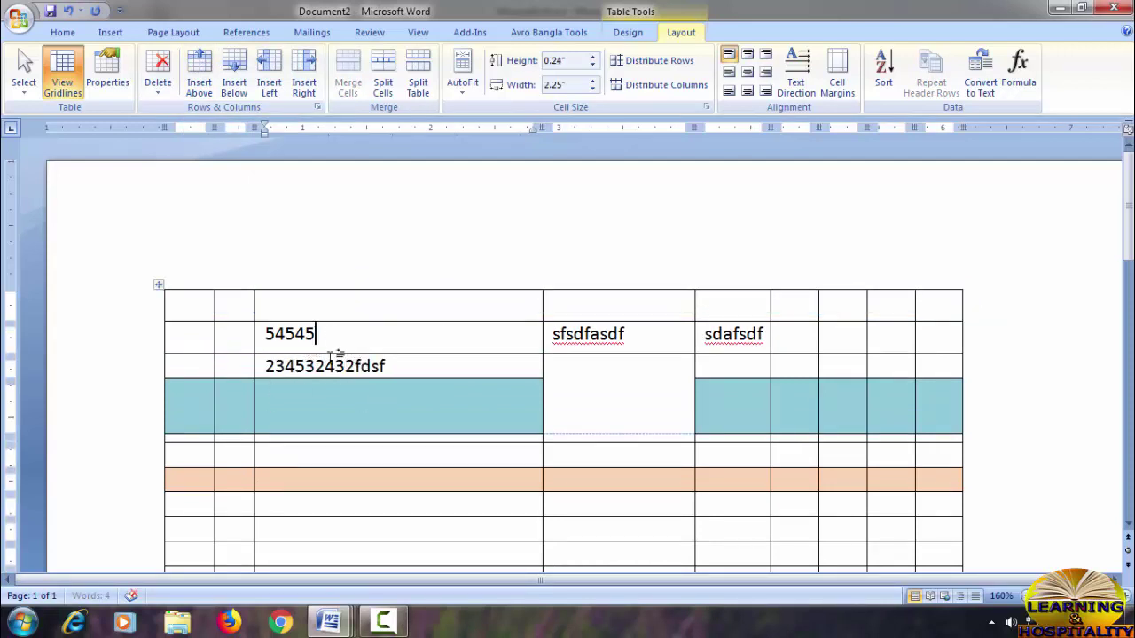
left_click(317, 386)
left_click(236, 69)
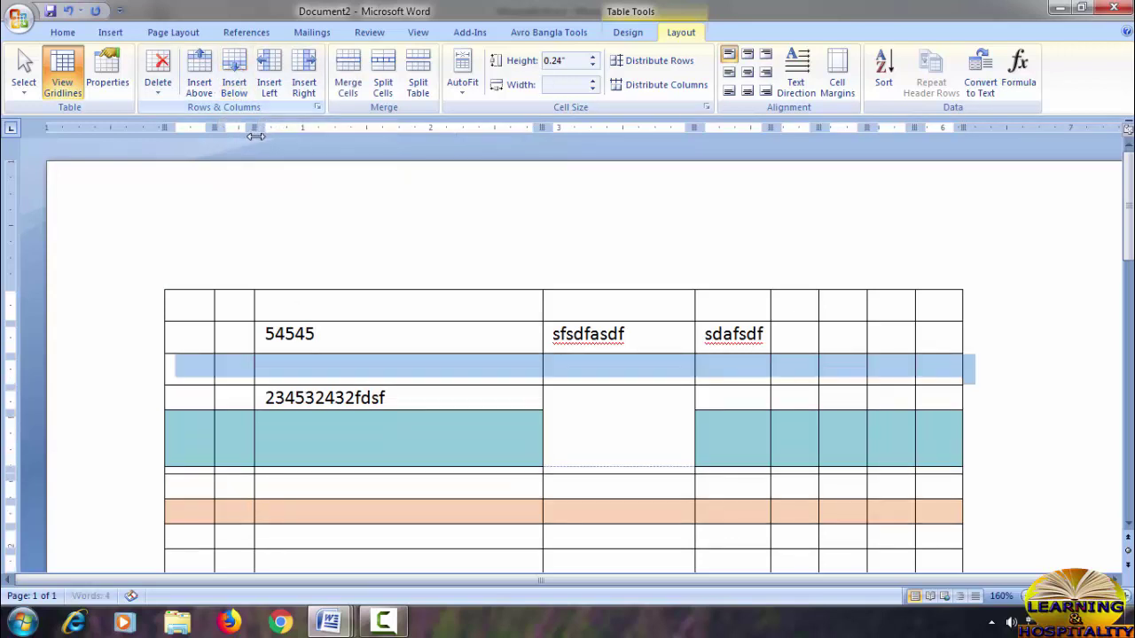
left_click(348, 373)
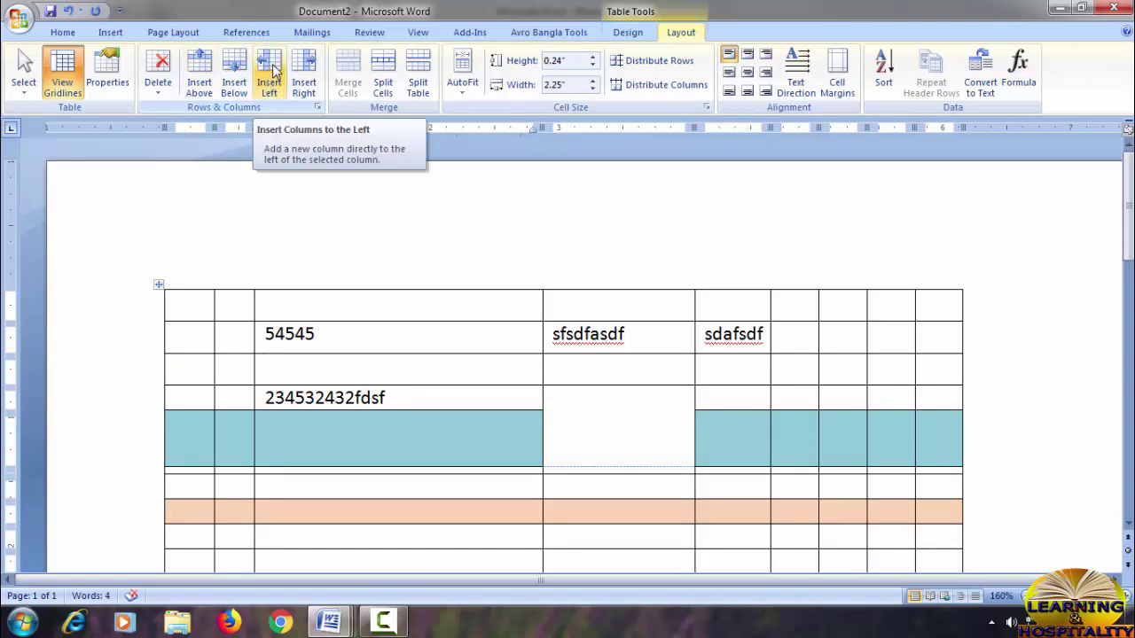
Type 50 into the second-column cell of the 54545 row
left_click(230, 335)
type("50")
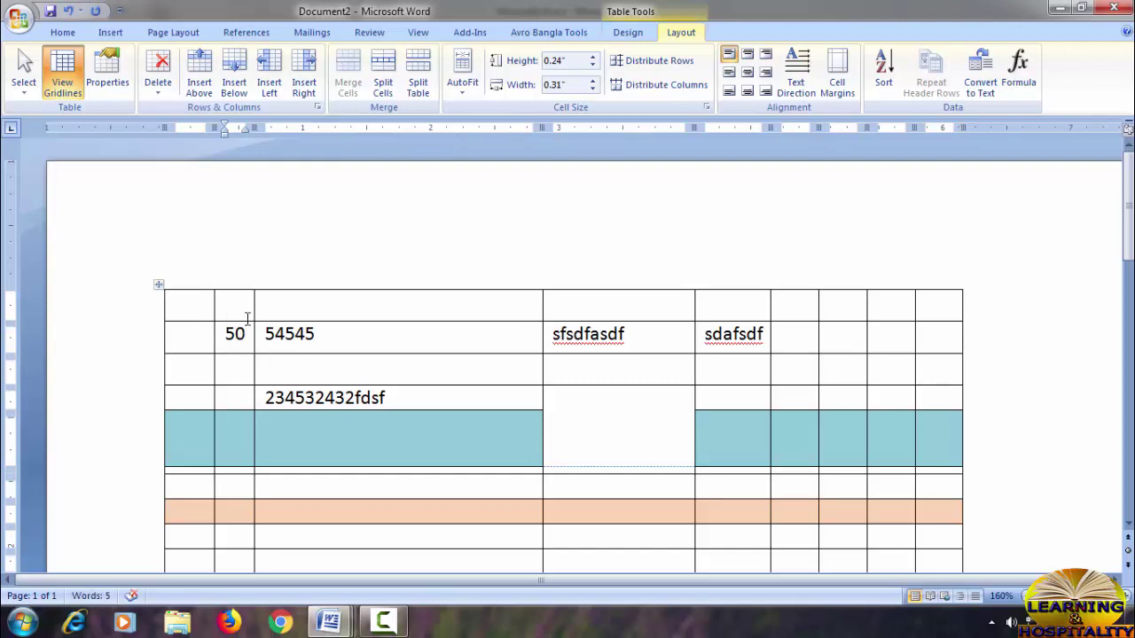
left_click(271, 335)
Insert empty columns left of 54545 and between e and 50, then pick the 234532432fdsf row
left_click(271, 82)
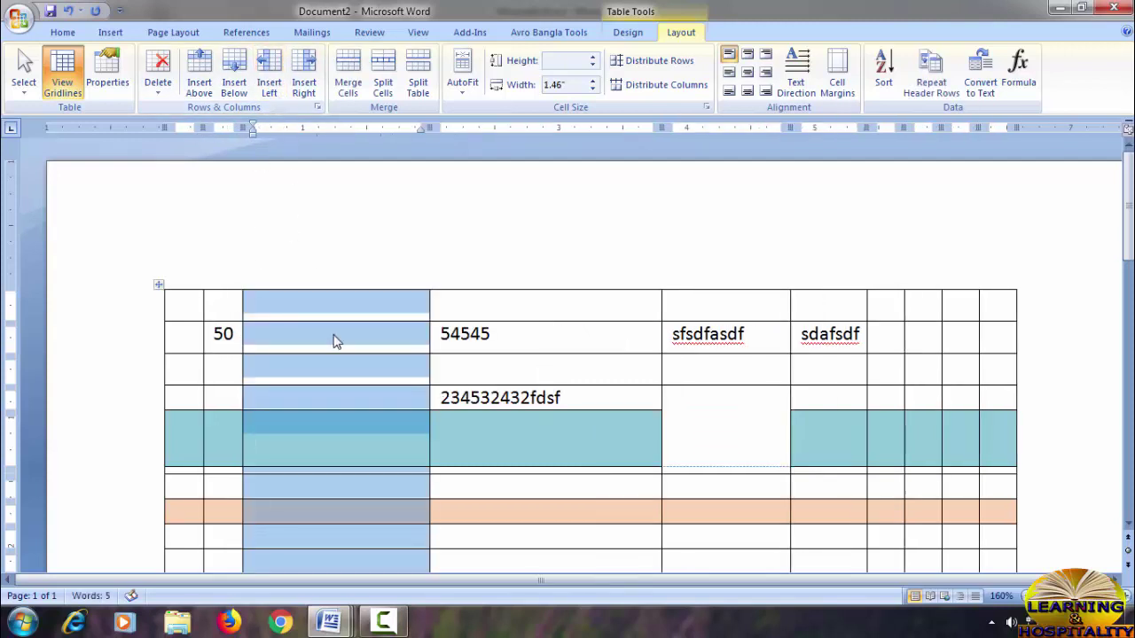
left_click(265, 333)
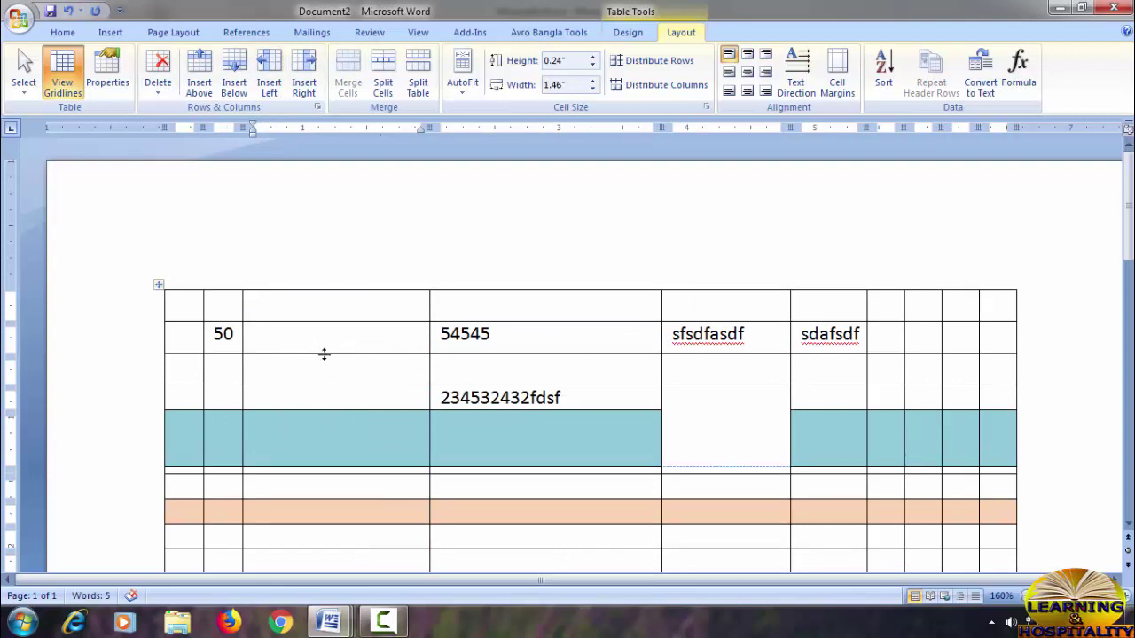
left_click(217, 336)
left_click(193, 337)
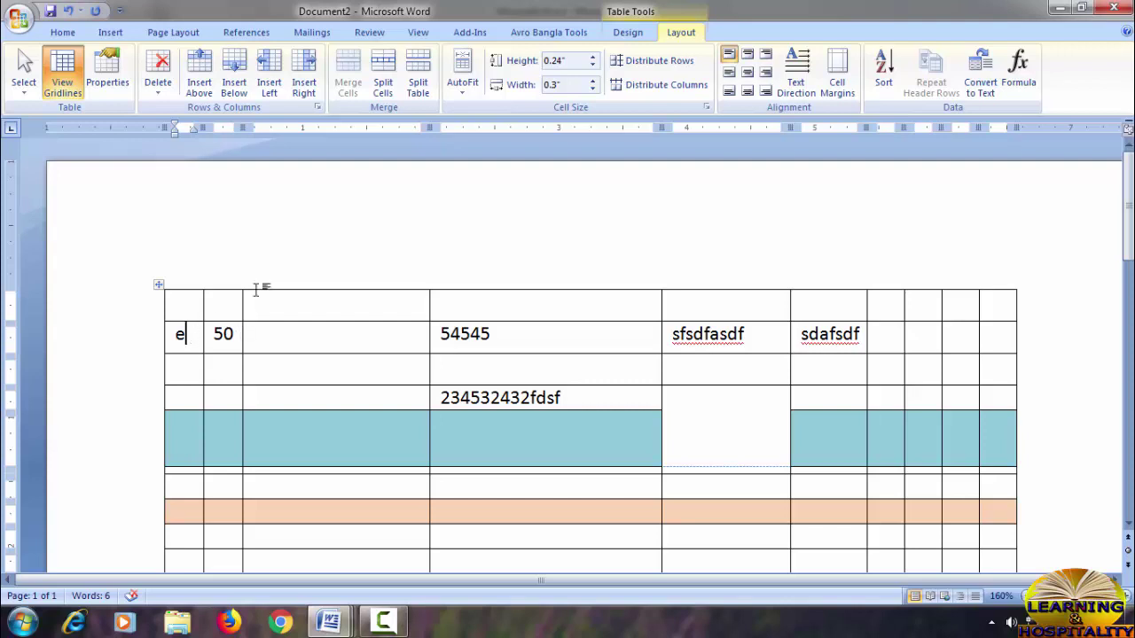
left_click(304, 71)
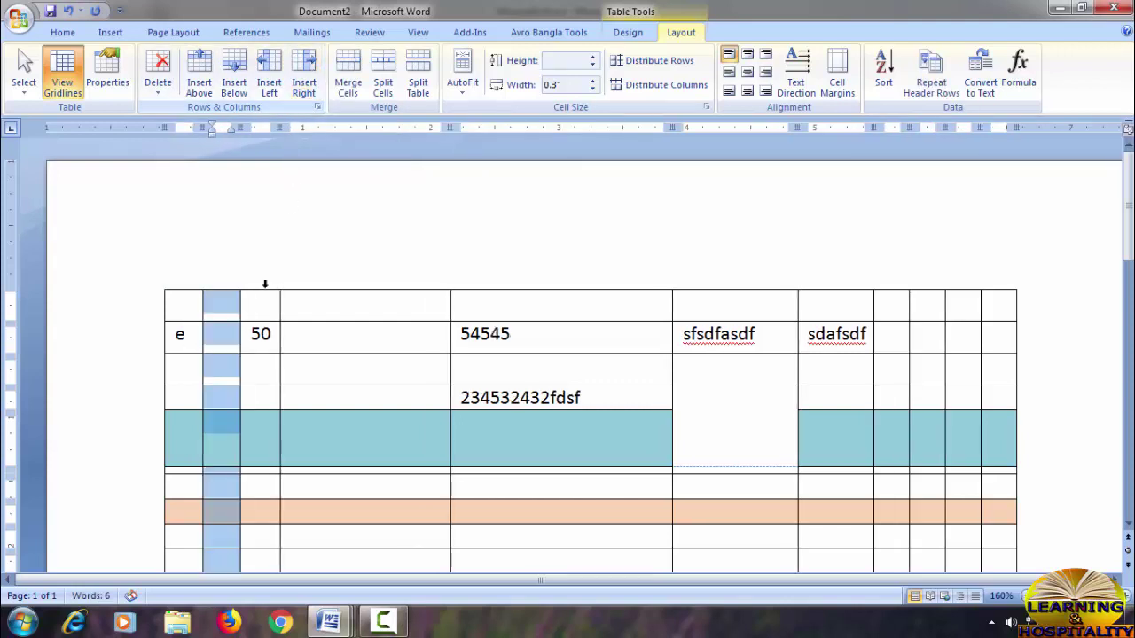
left_click(224, 341)
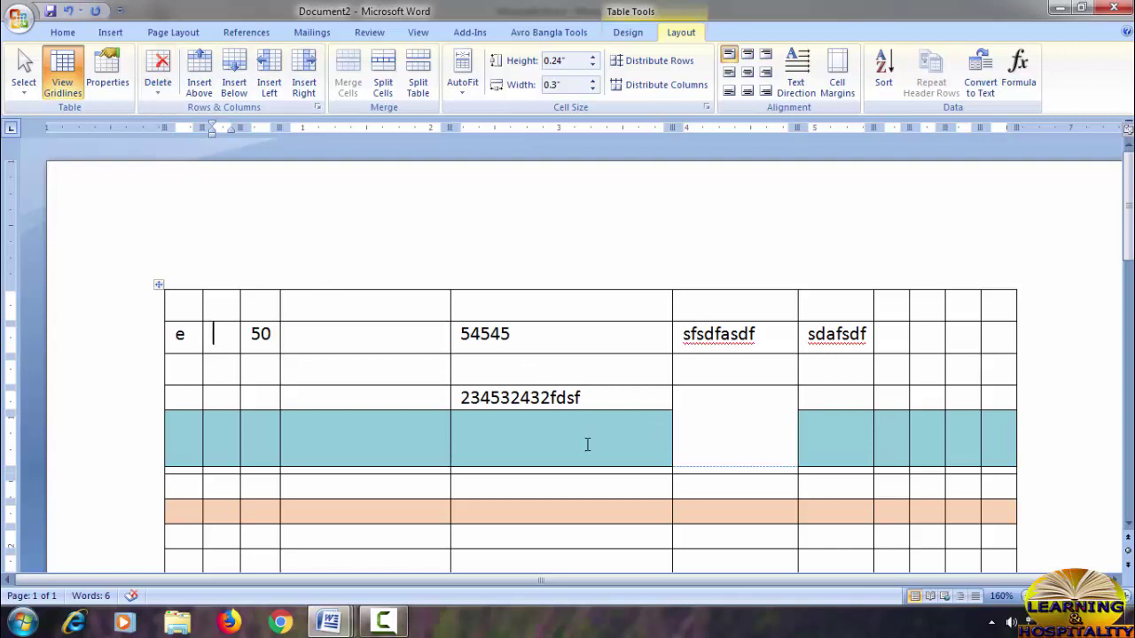
left_click(322, 398)
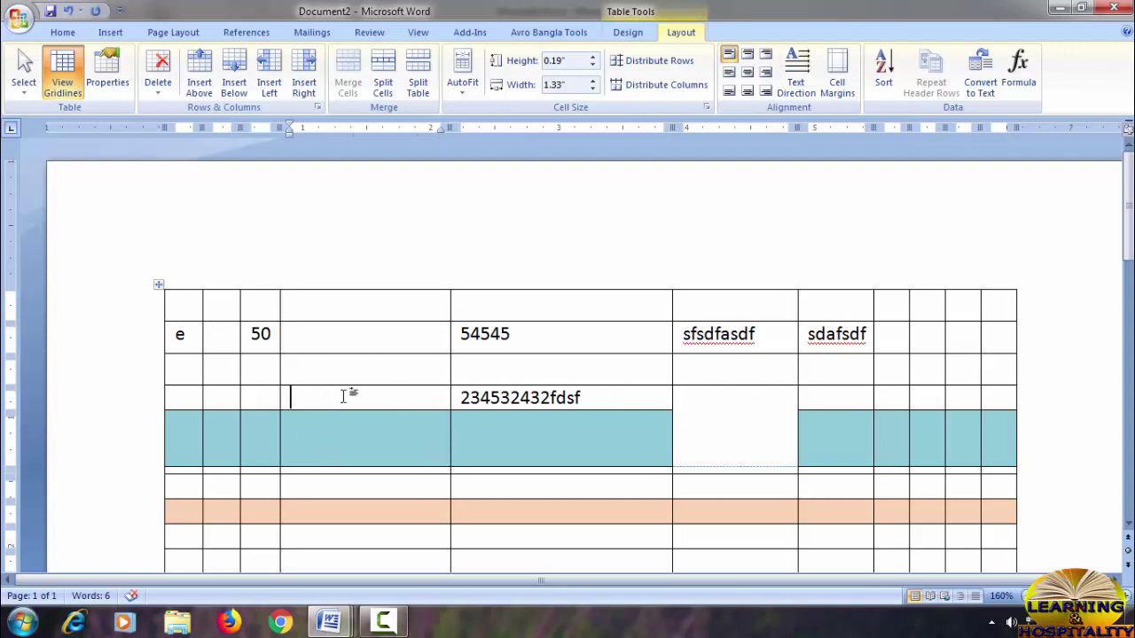
left_click(161, 76)
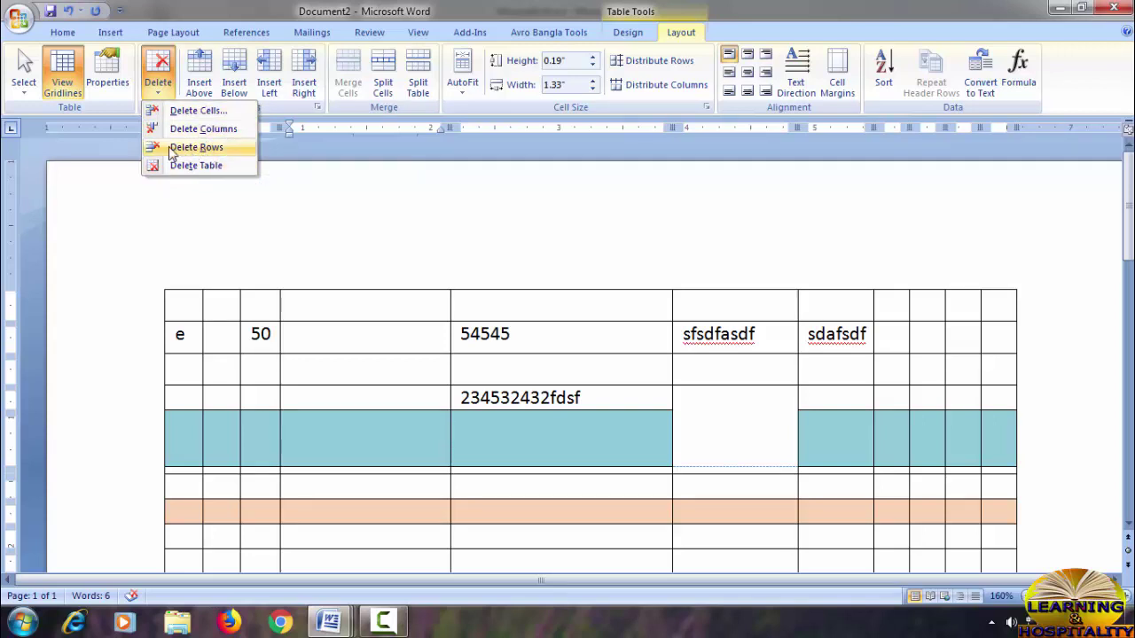
Delete the 234532432fdsf row and the column containing e
left_click(207, 149)
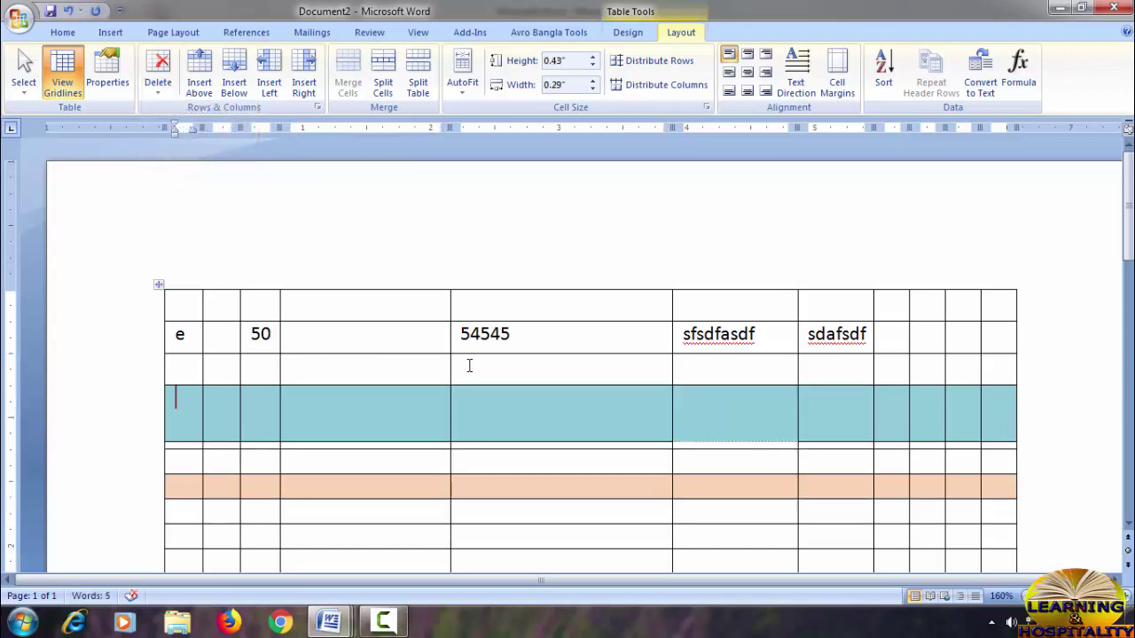
left_click(158, 73)
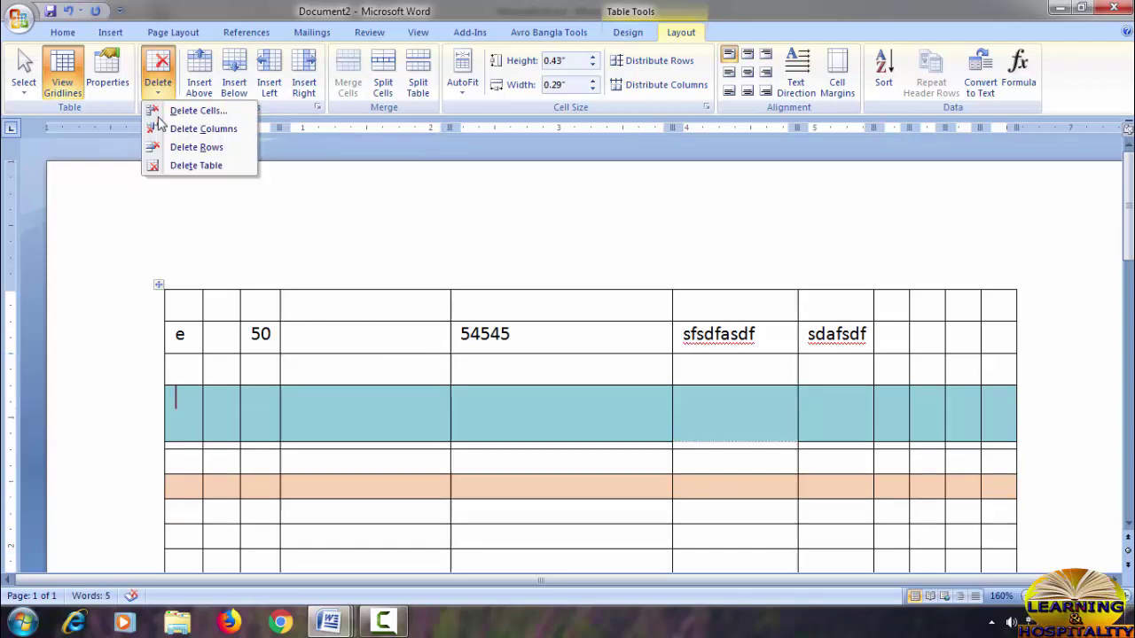
left_click(202, 130)
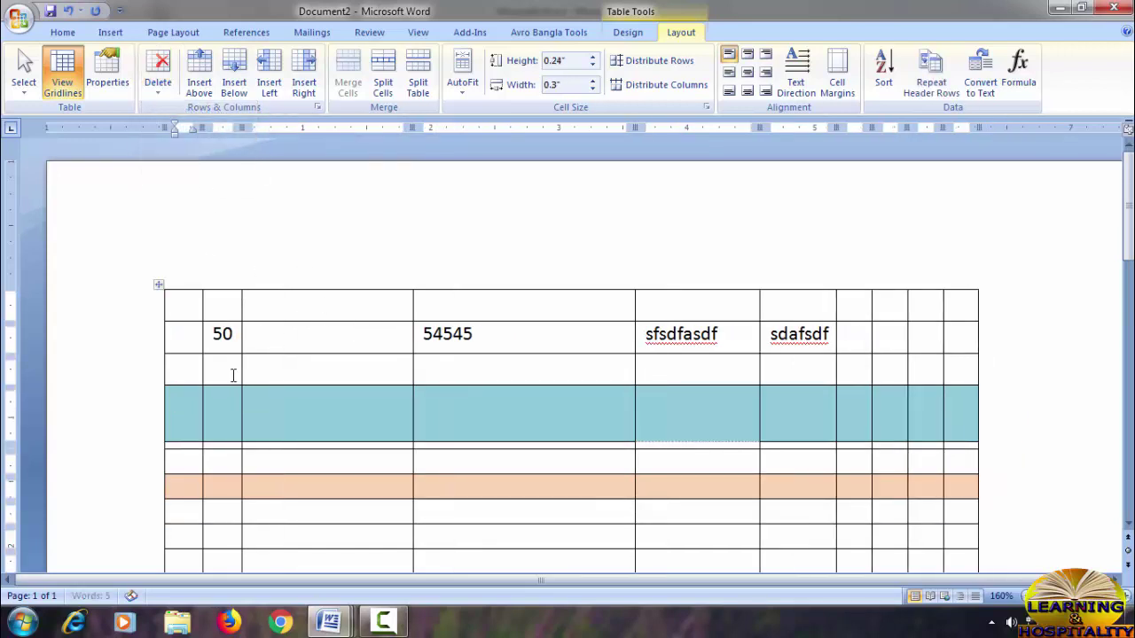
Delete the whole table, then undo to restore it and click into the blue row
left_click(160, 72)
left_click(200, 167)
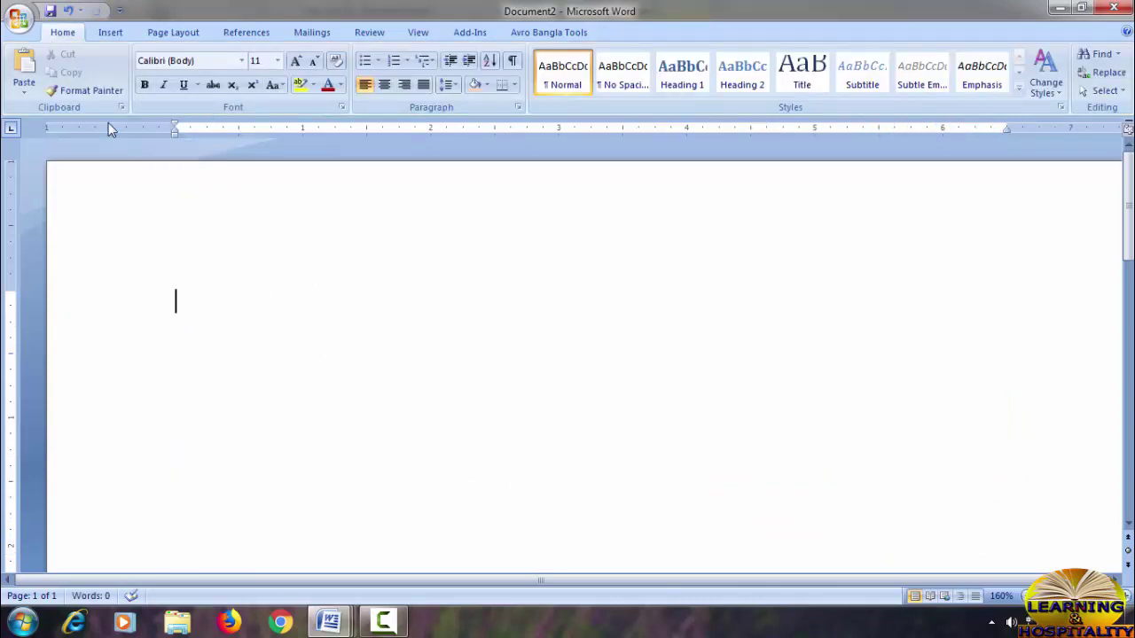
left_click(67, 10)
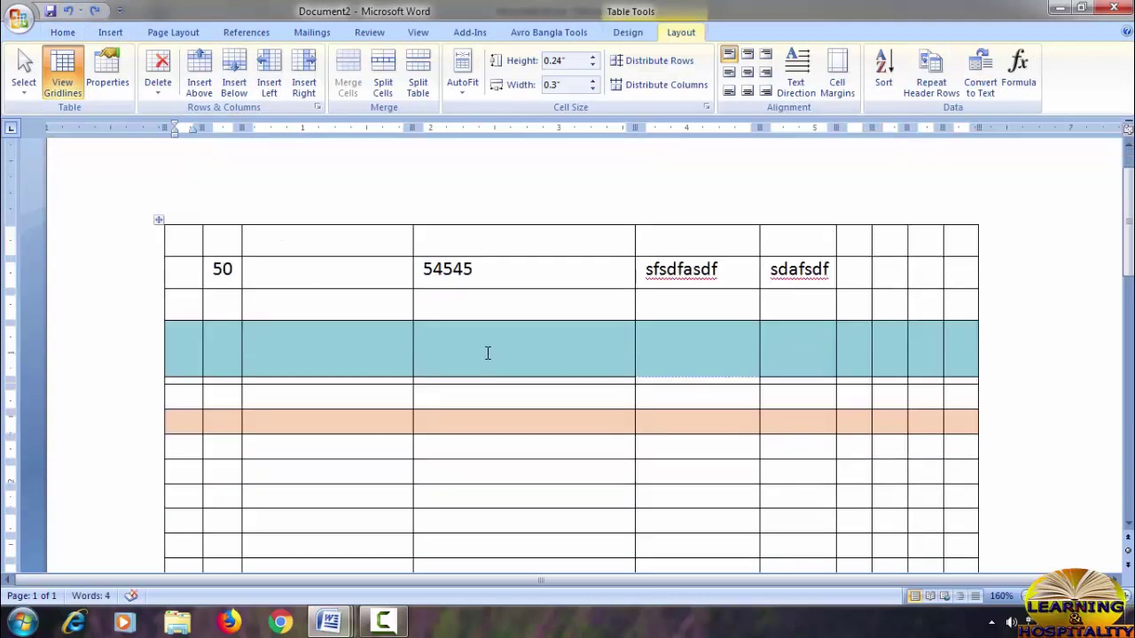
left_click(345, 327)
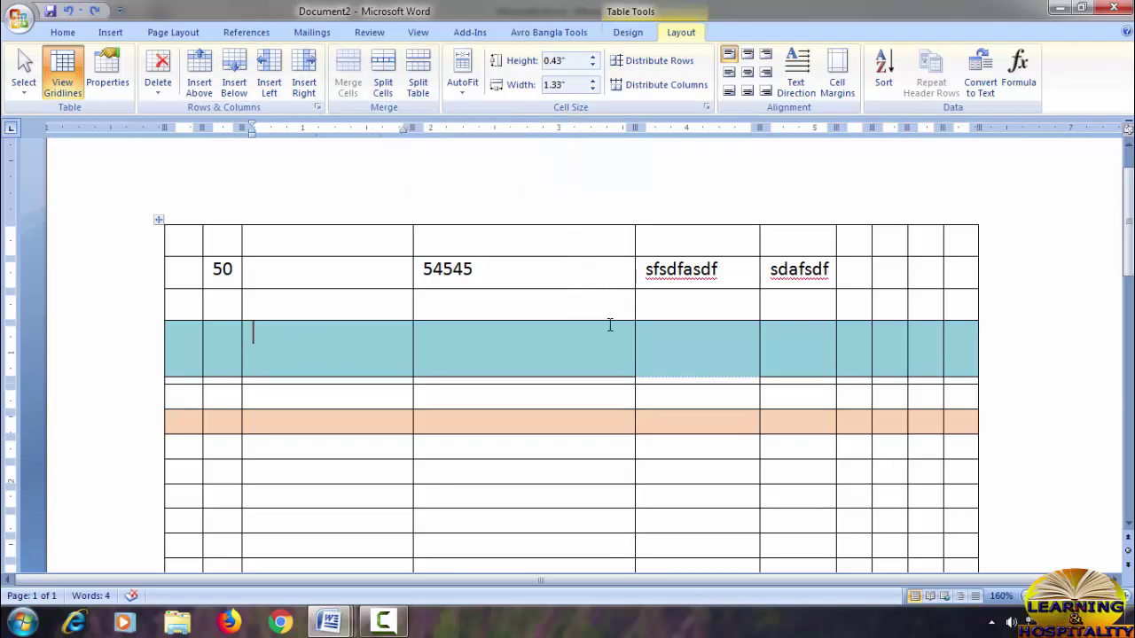
scroll(610, 325, "down", 1)
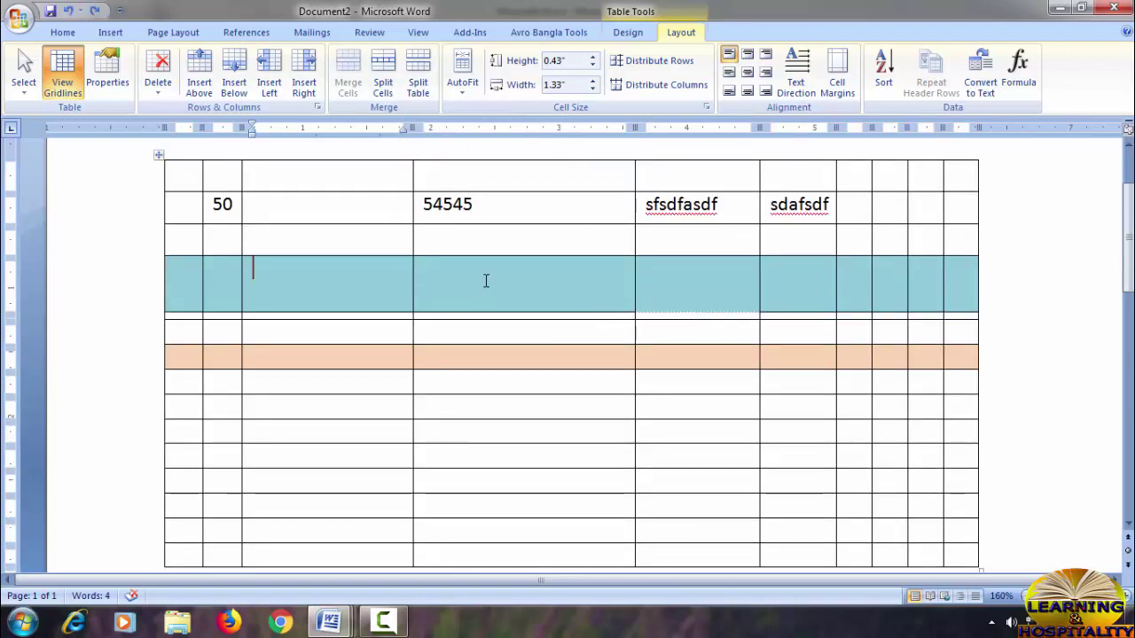
scroll(557, 381, "up", 1)
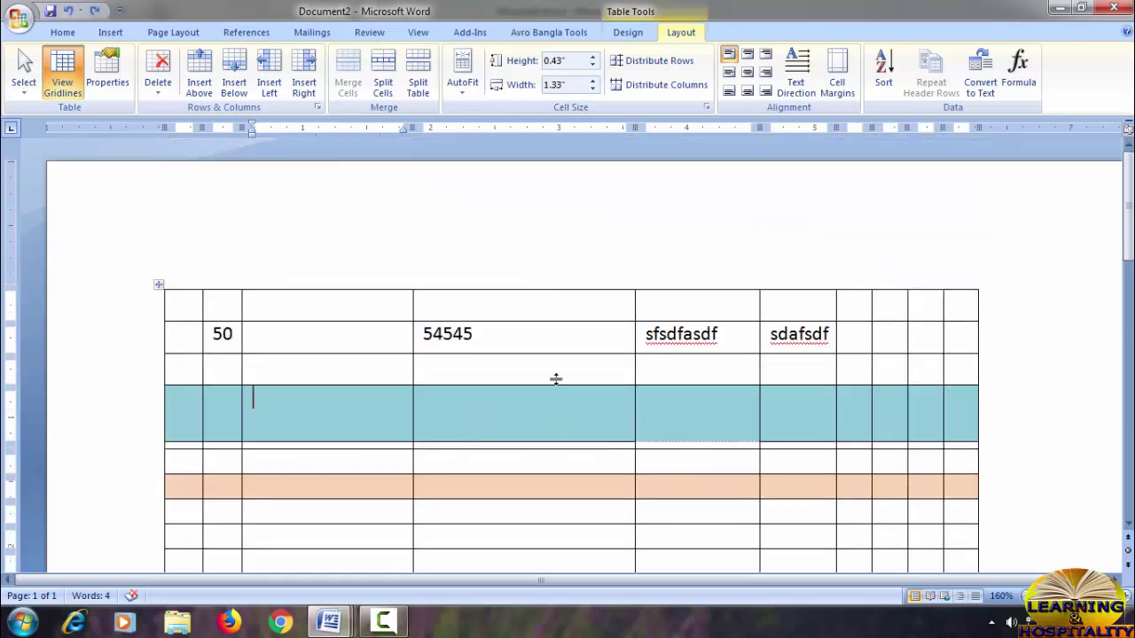
scroll(577, 363, "down", 1)
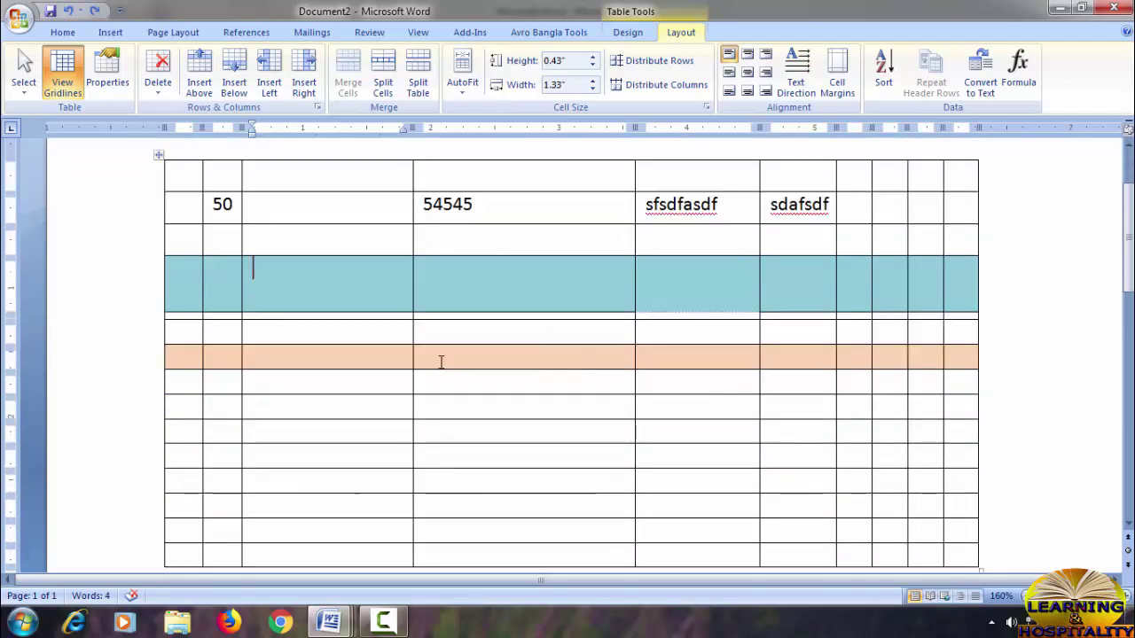
Type sdf, sdf and ass into the orange row's cells, then split the table above it
left_click(281, 360)
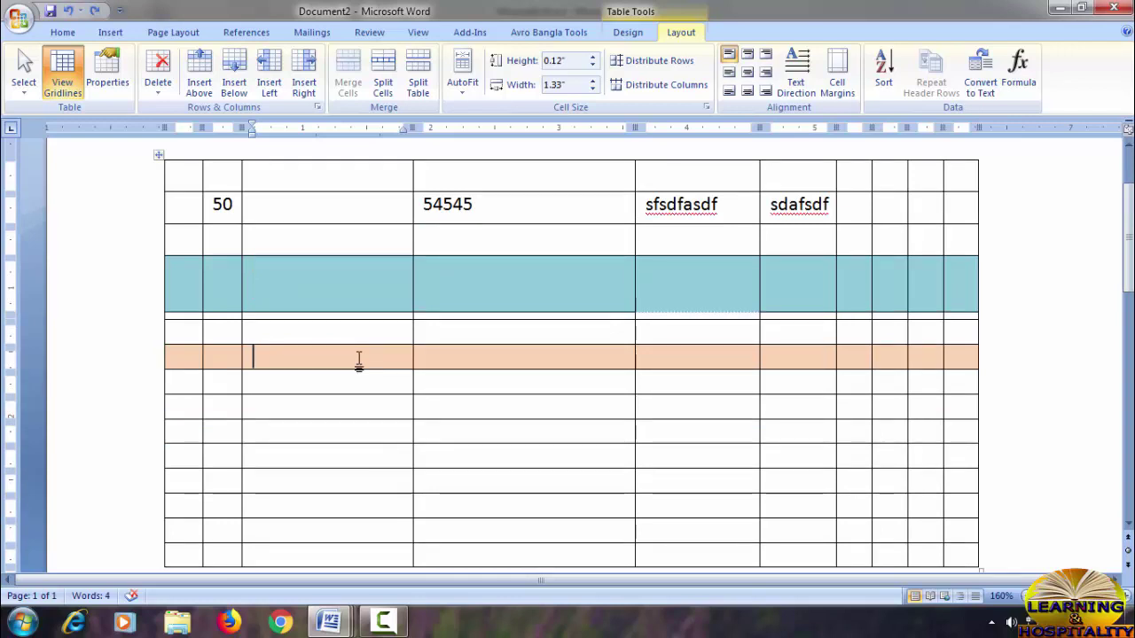
type("sdf")
key("Tab")
type("sdf")
key("Tab")
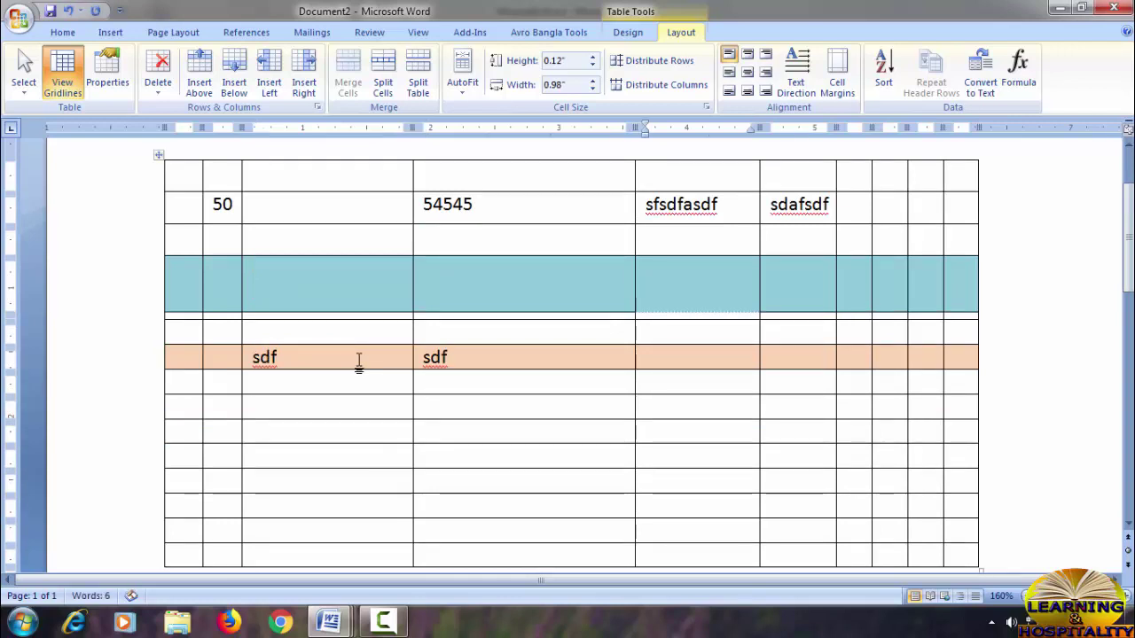
type("ass")
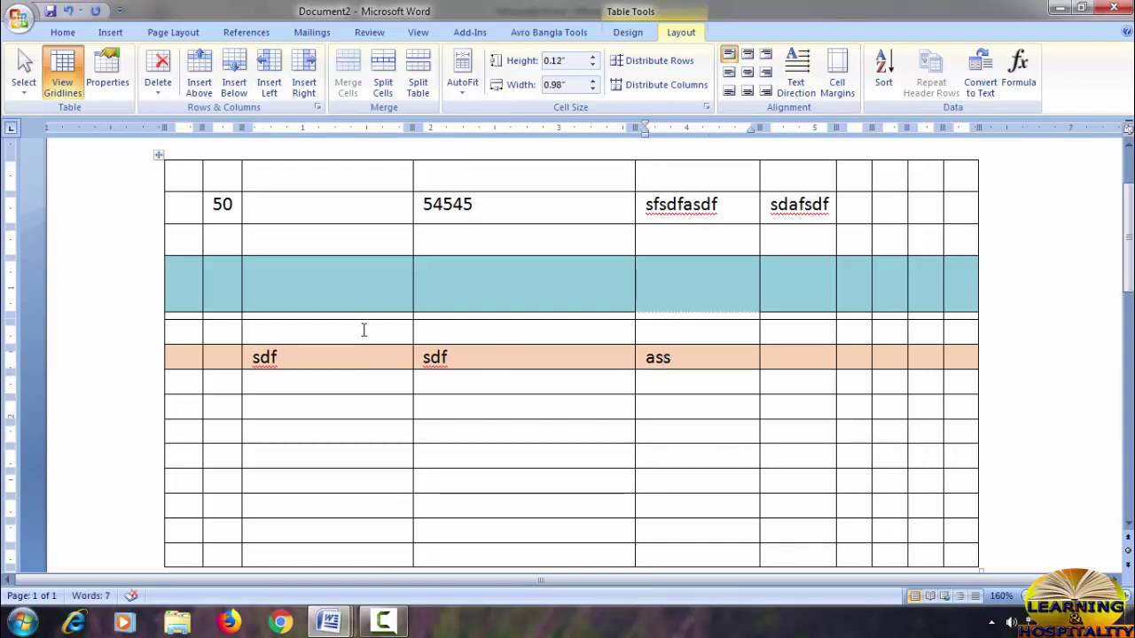
left_click(323, 352)
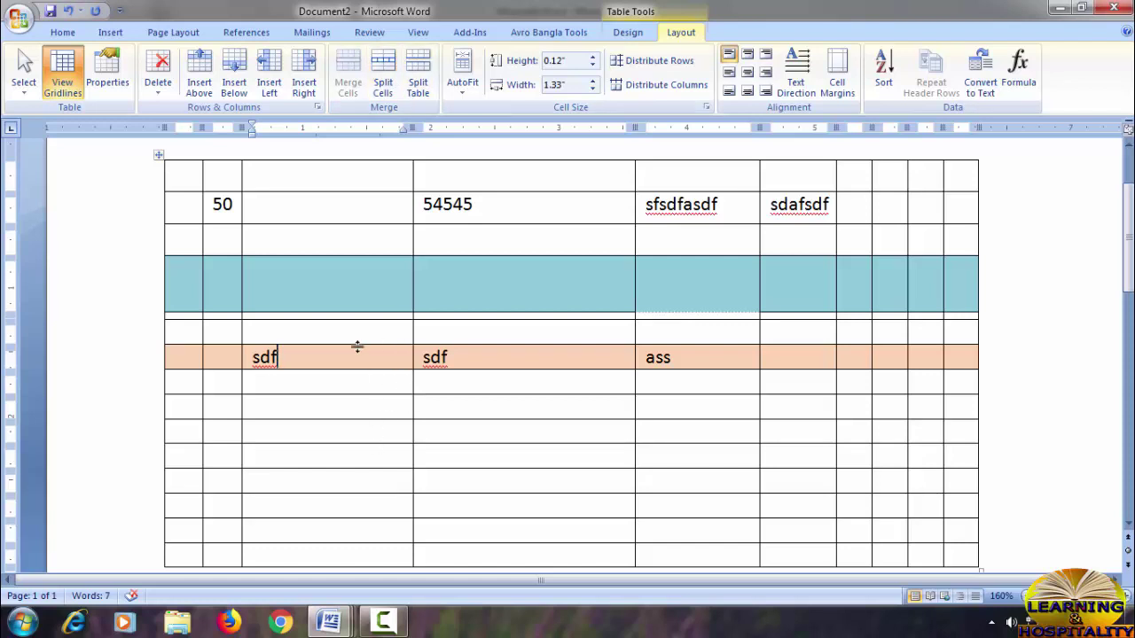
left_click(417, 81)
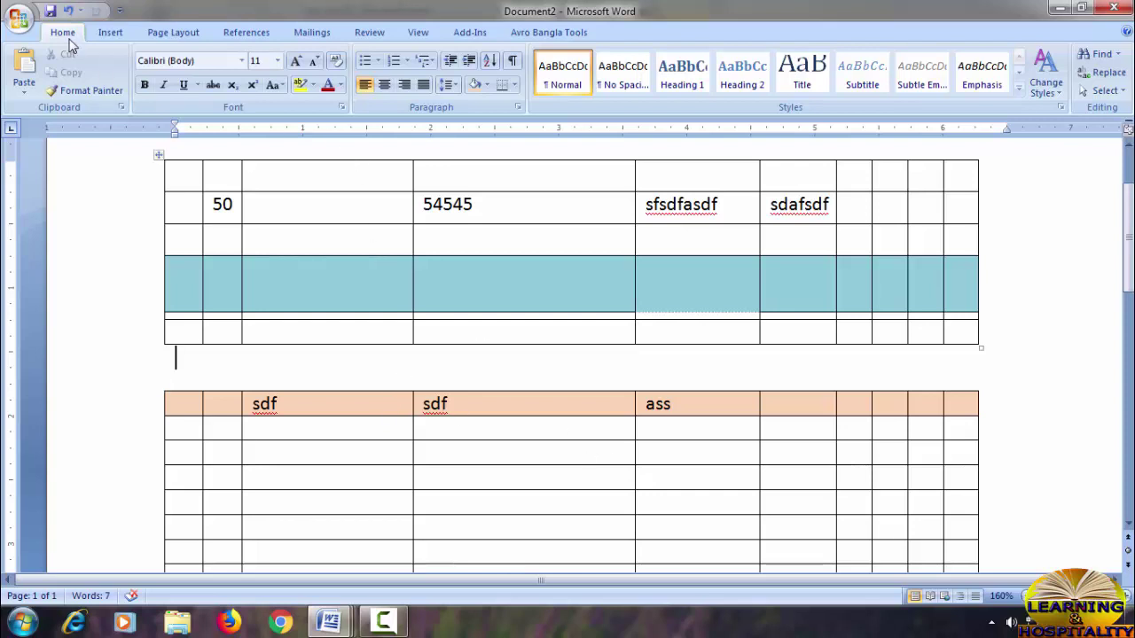
Undo the split and redo it above the orange row with Ctrl+Shift+Enter
left_click(67, 10)
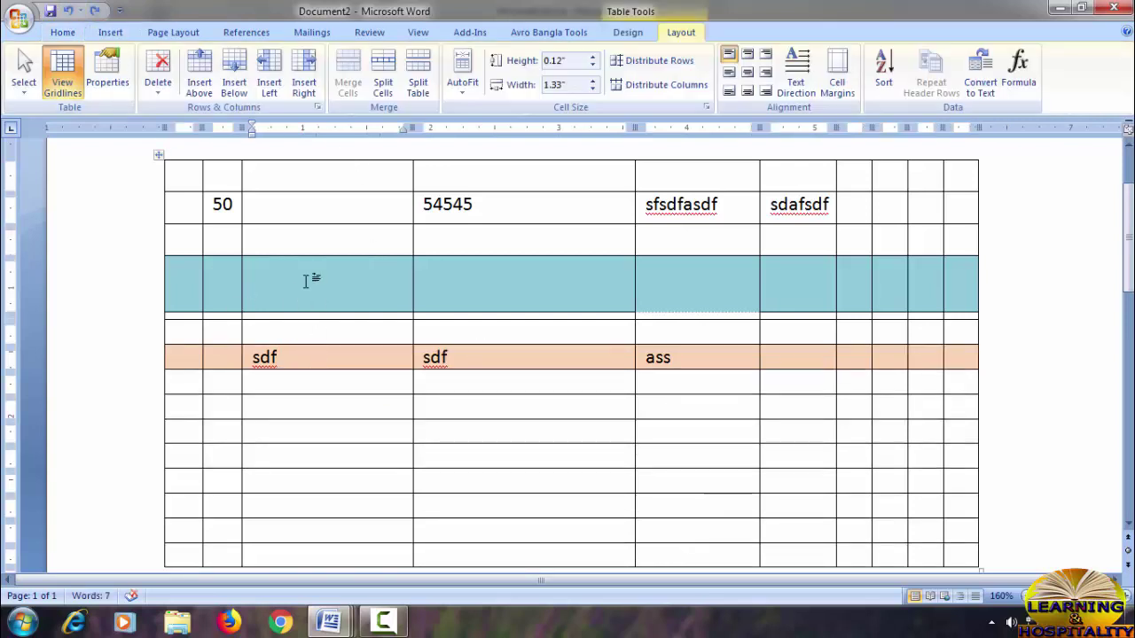
left_click(317, 364)
key("ctrl+Return")
key("ctrl+z")
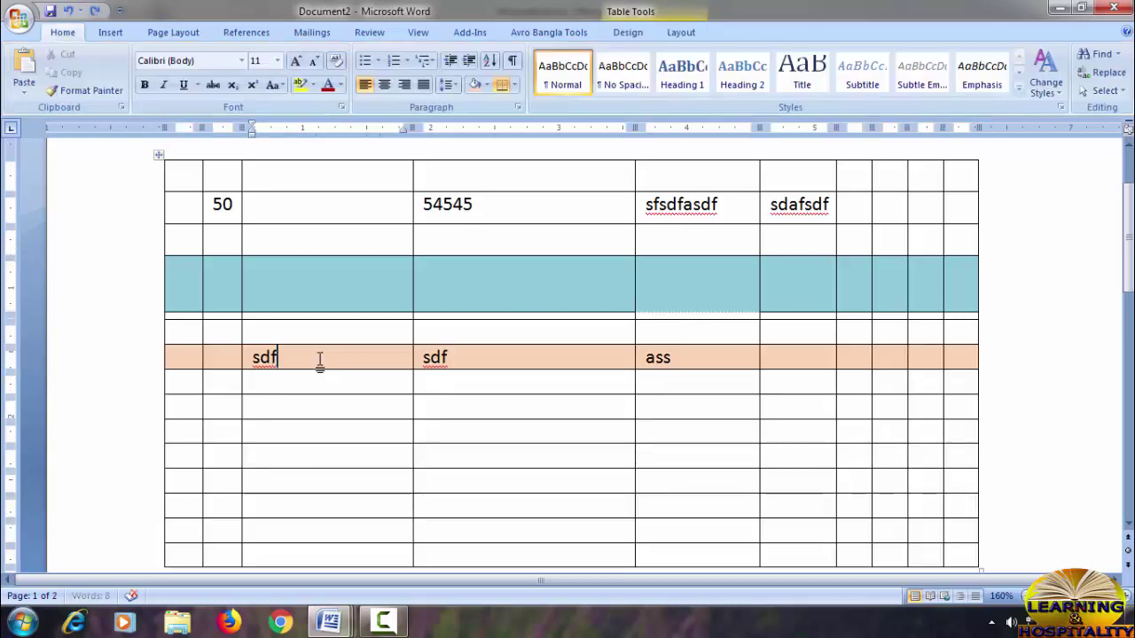
key("ctrl+shift+Return")
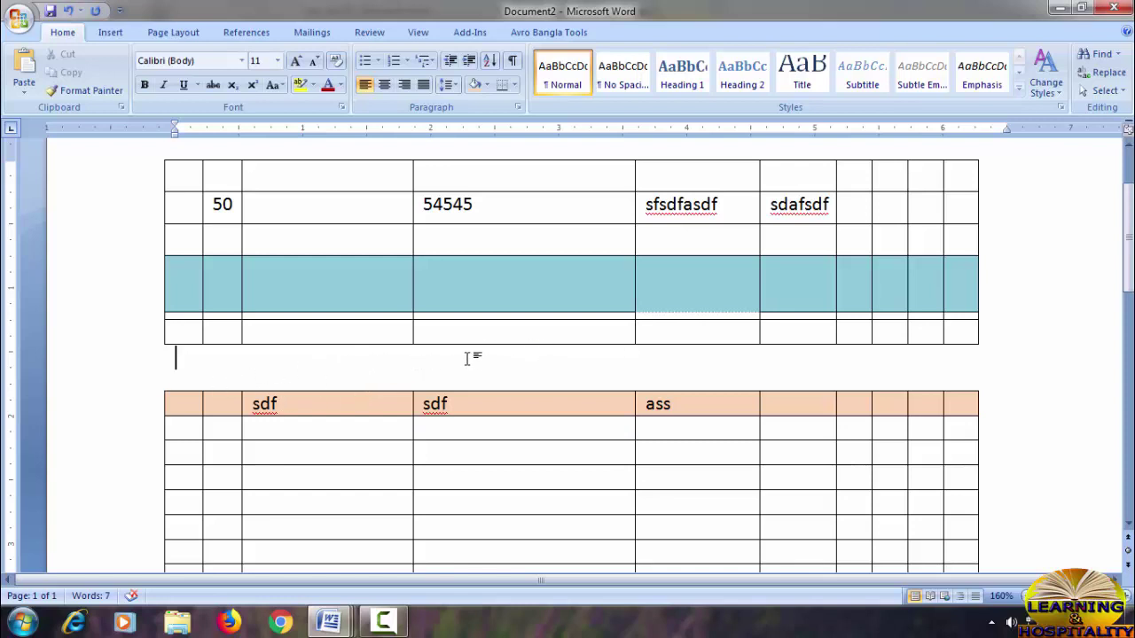
Split the table again above the blue row with Ctrl+Shift+Enter
left_click(275, 263)
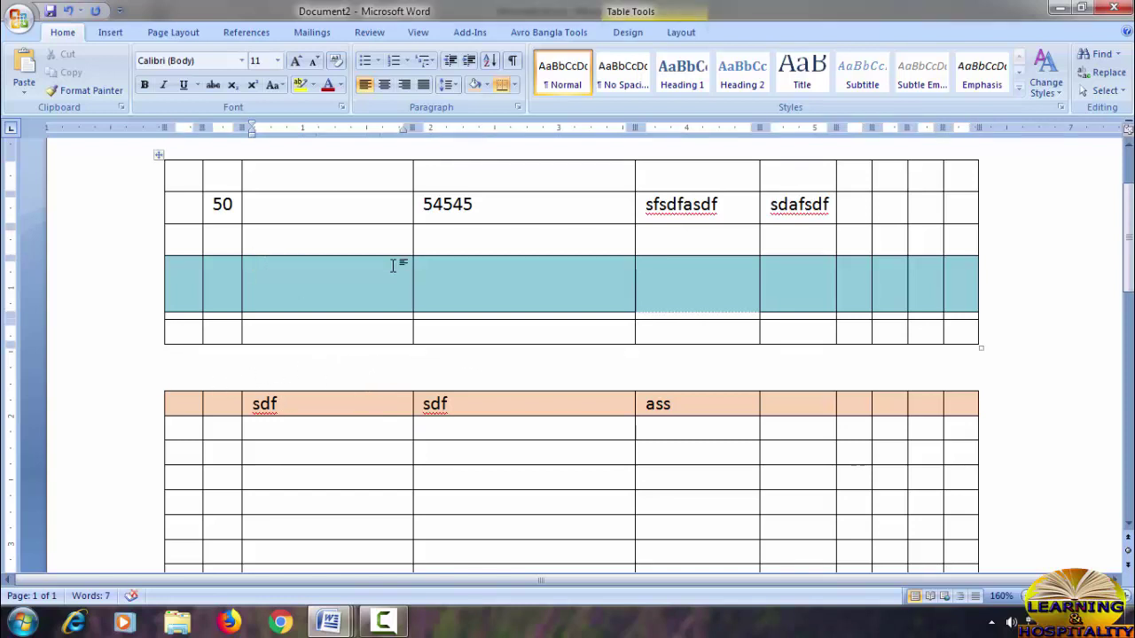
key("ctrl+shift+Return")
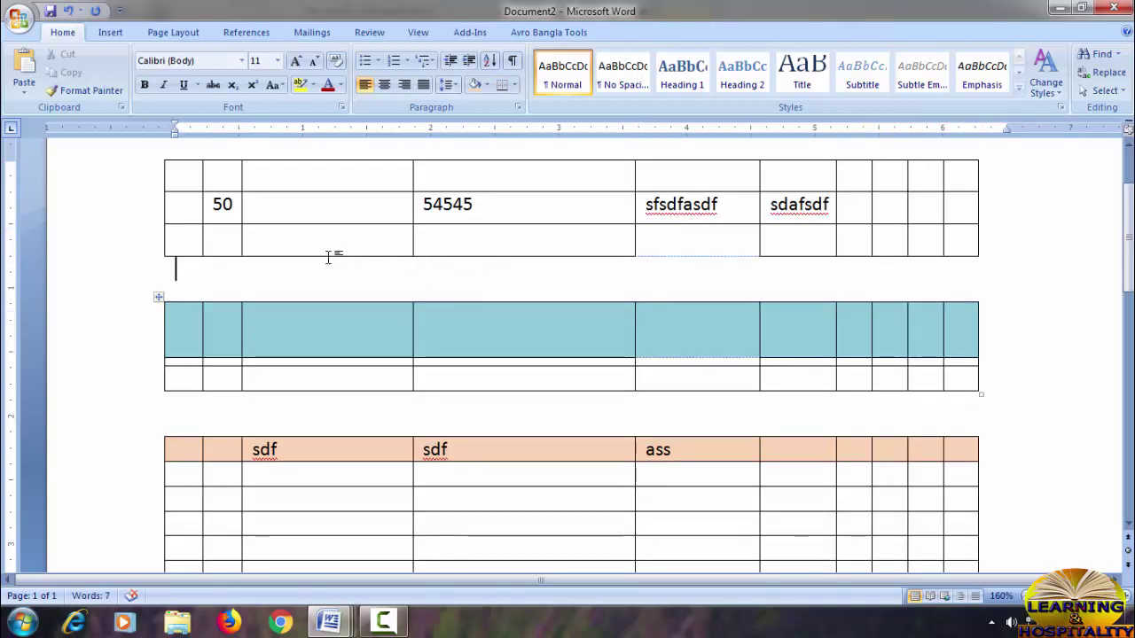
left_click(302, 205)
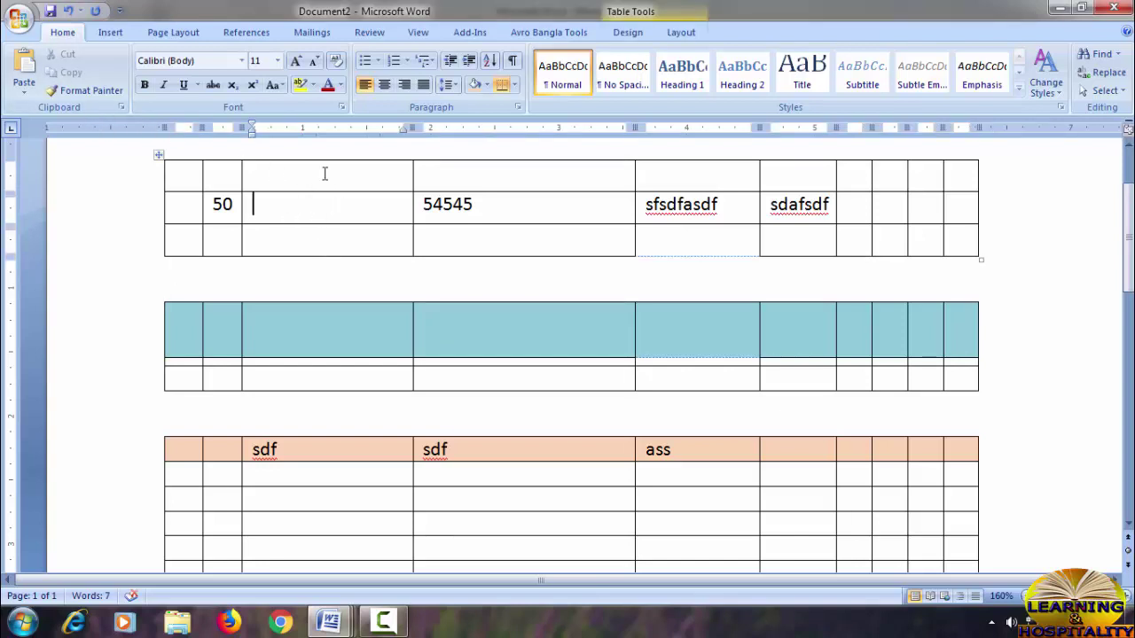
left_click(683, 33)
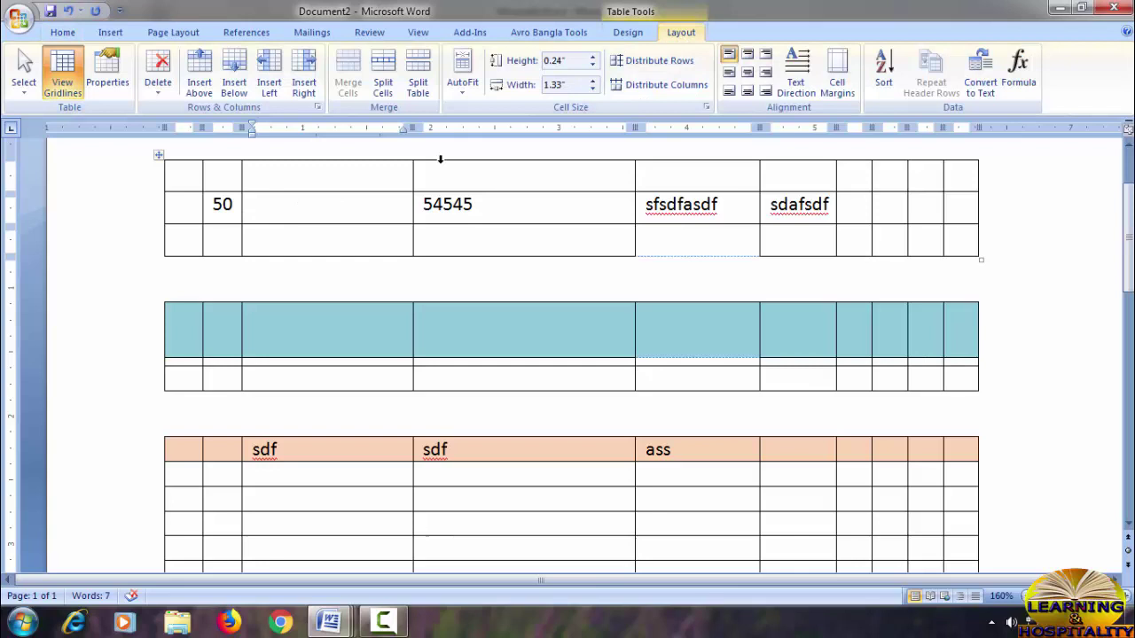
Split the cell beside 50 into 2 columns and the cell below 54545 into 3 columns
left_click(383, 75)
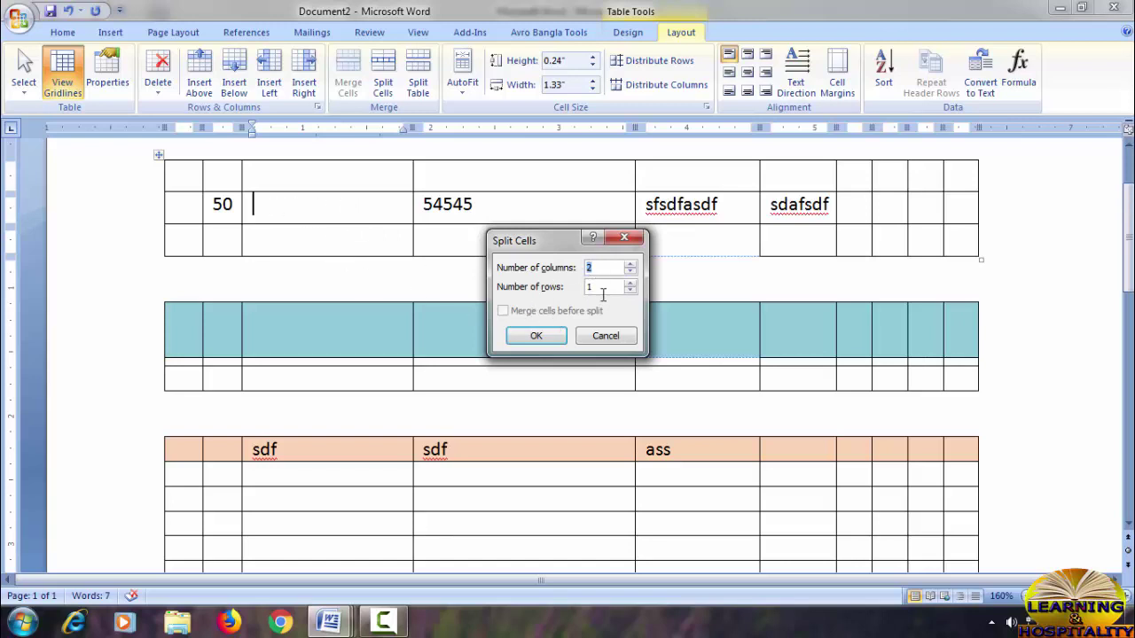
left_click(536, 337)
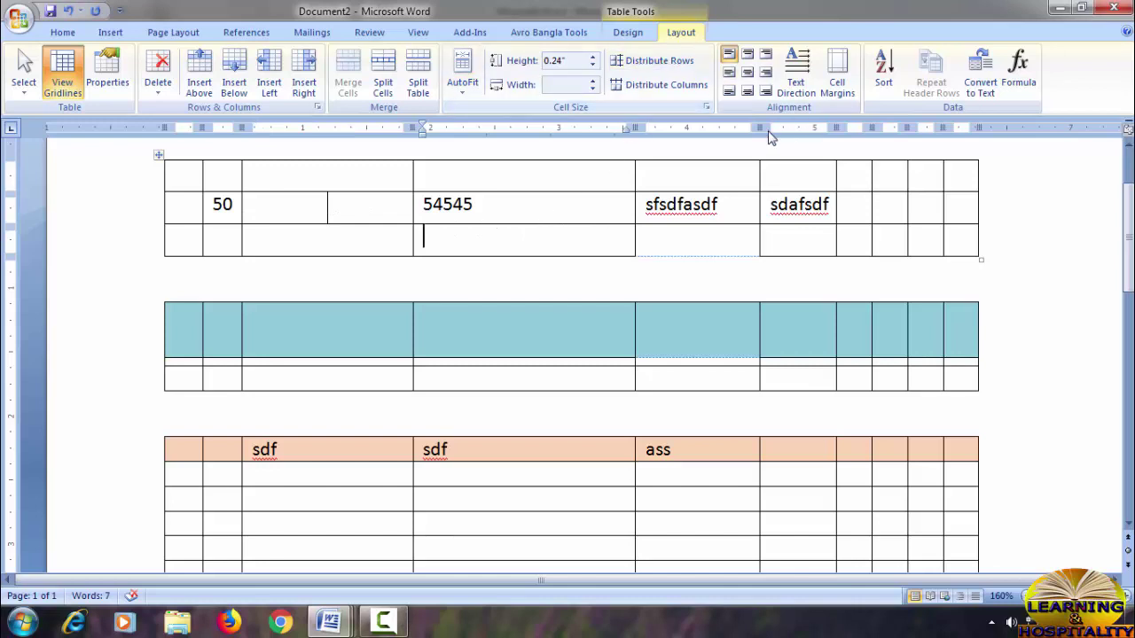
left_click(391, 80)
left_click(630, 264)
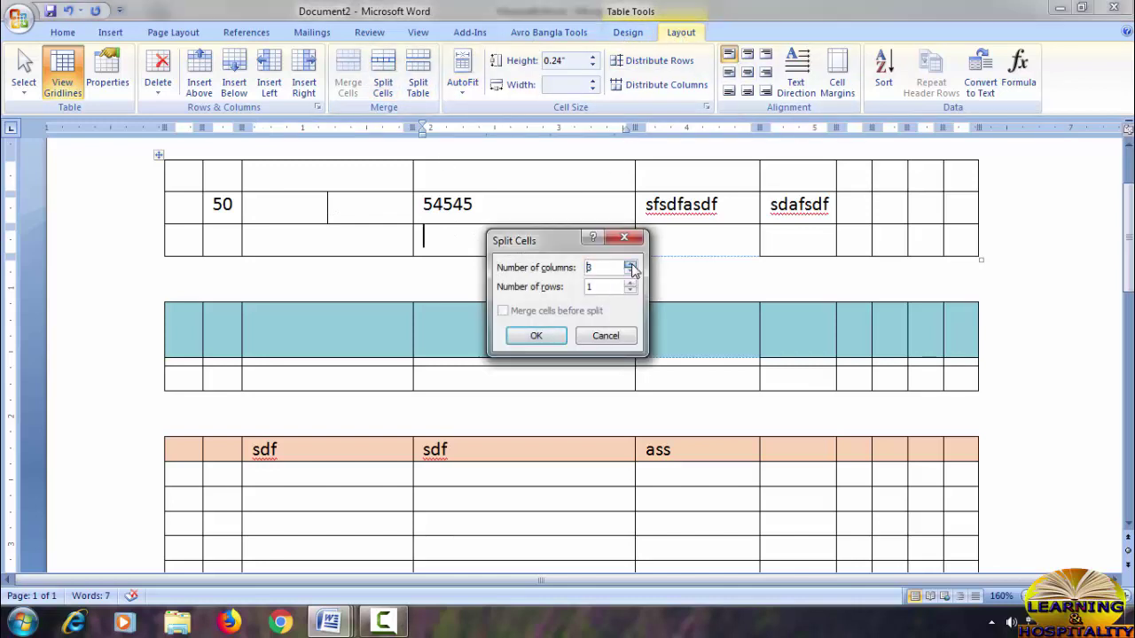
left_click(537, 337)
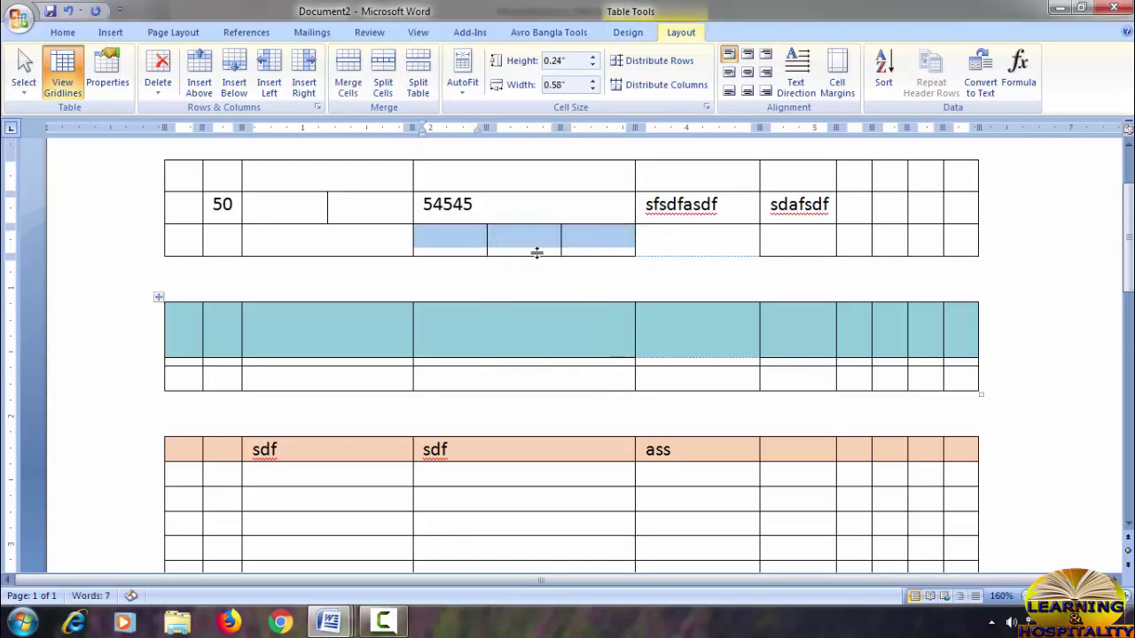
left_click(473, 243)
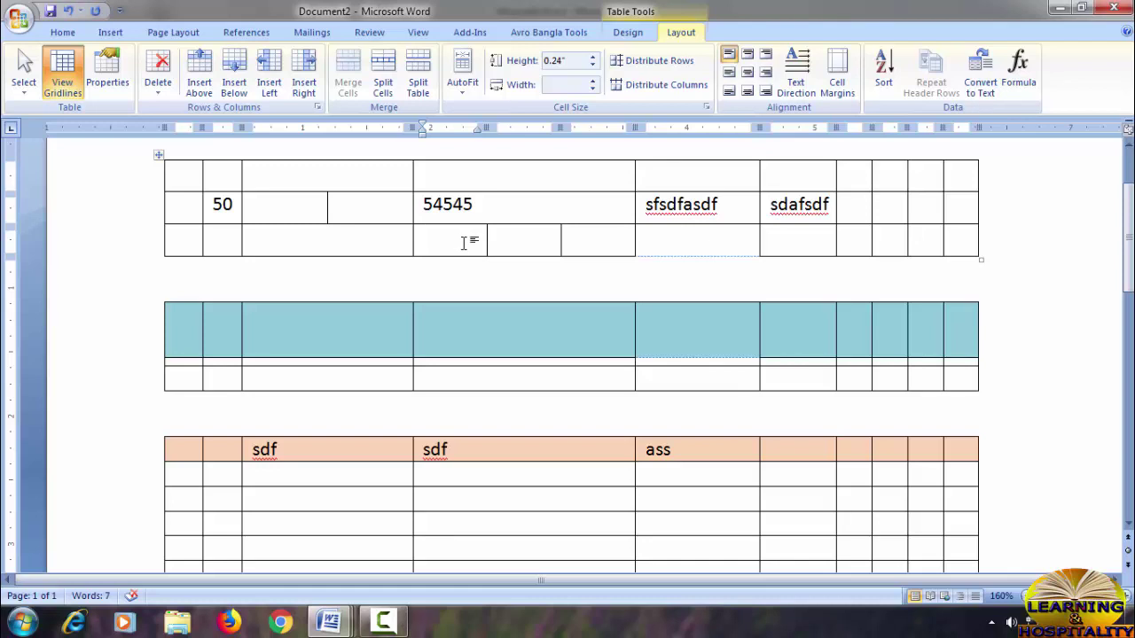
Merge the first two of the three cells below 54545 into one wider cell
left_click(426, 235)
left_click_drag(463, 236, 506, 233)
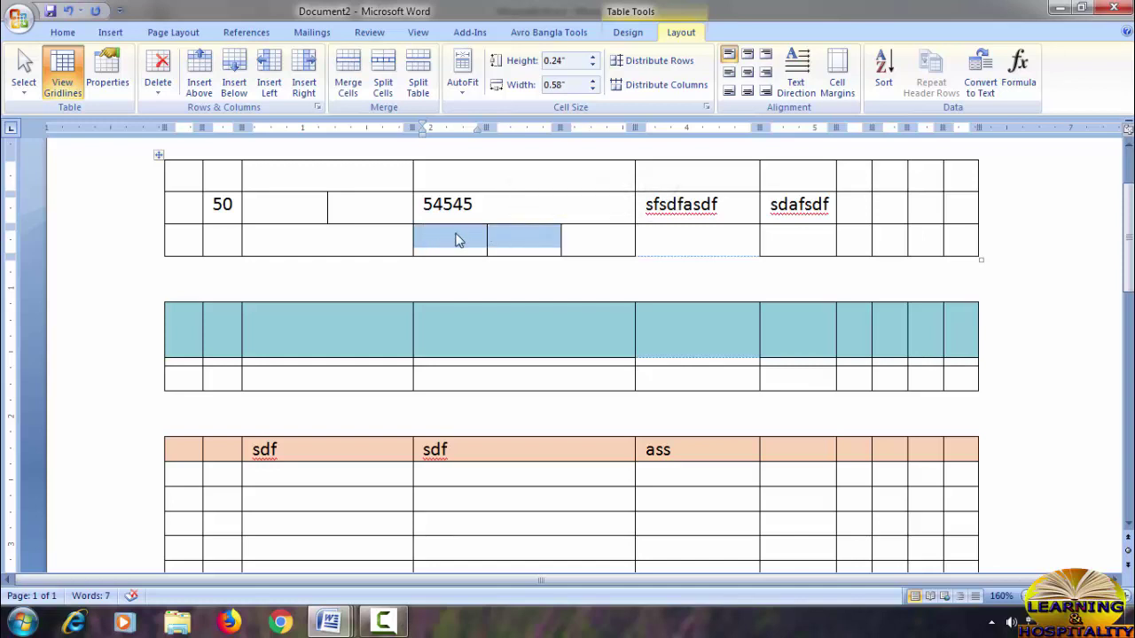
left_click(348, 75)
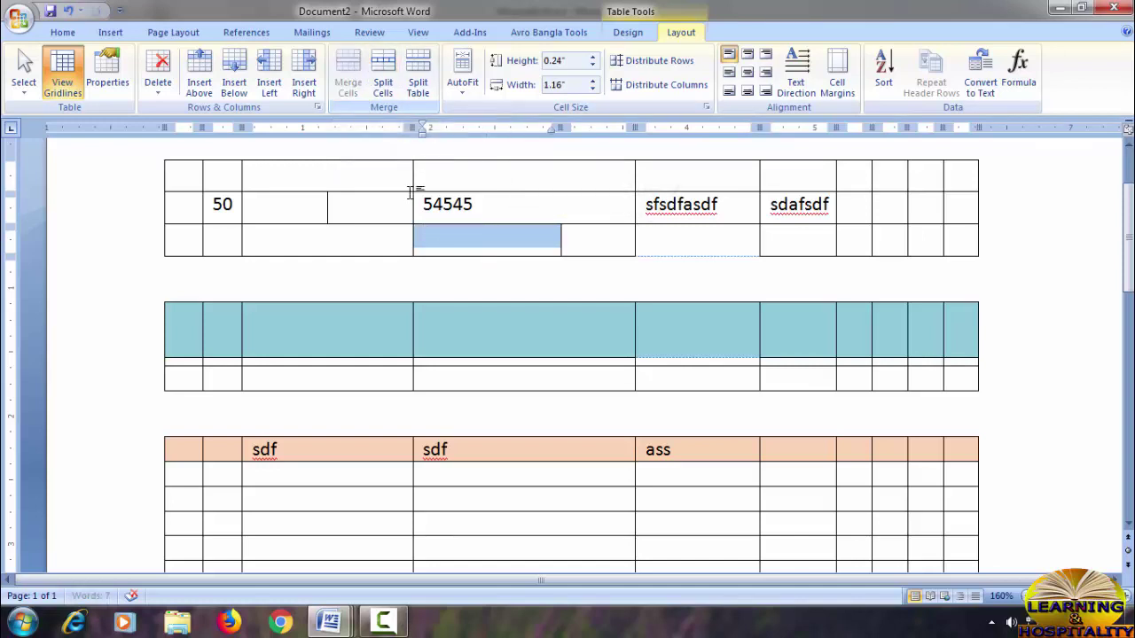
left_click(485, 240)
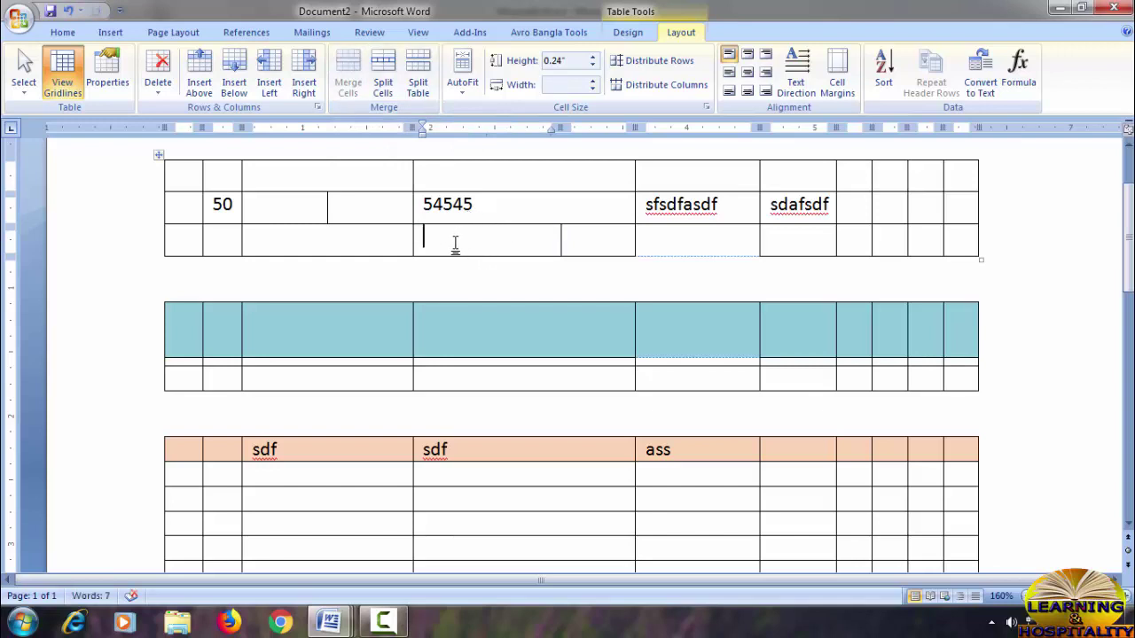
left_click(395, 626)
left_click(1054, 543)
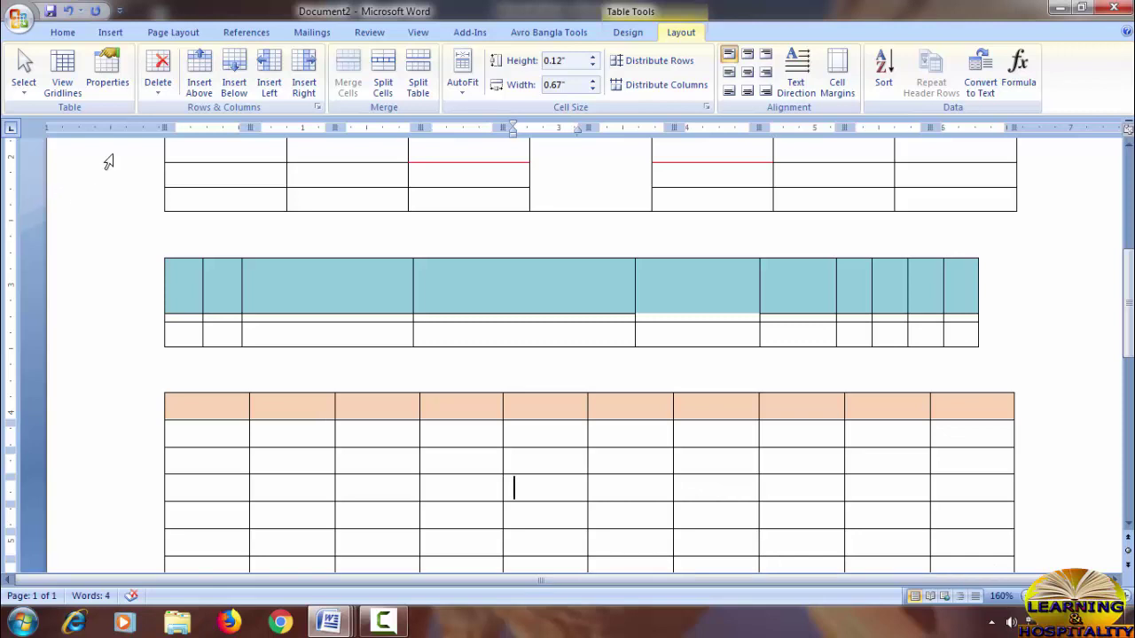
scroll(426, 342, "down", 3)
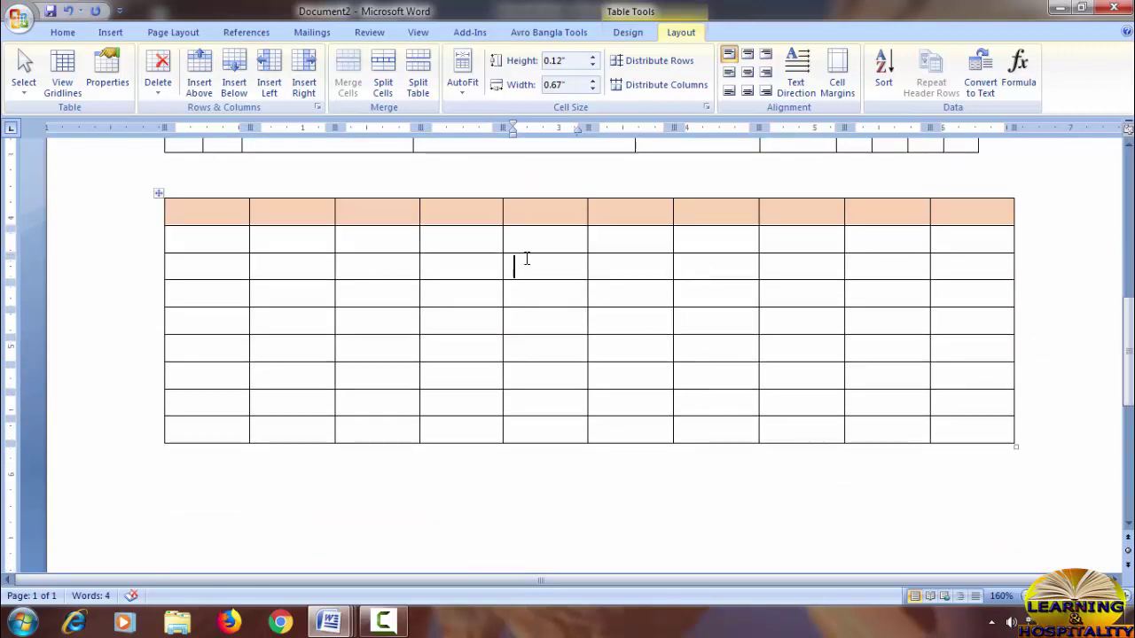
left_click(21, 74)
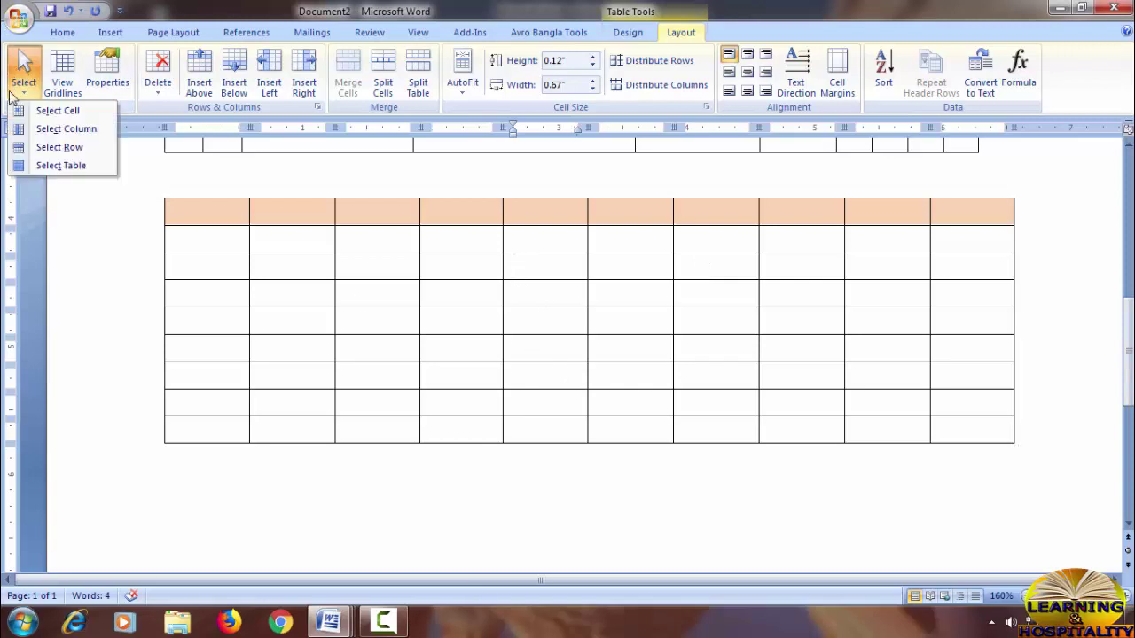
left_click(77, 135)
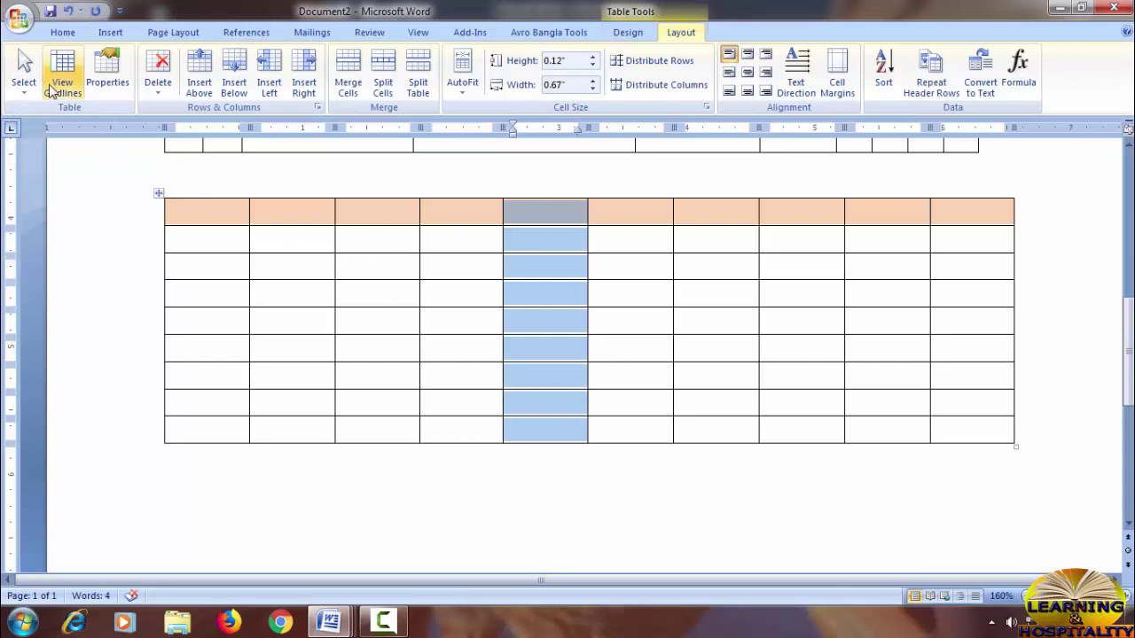
left_click(24, 84)
left_click(58, 149)
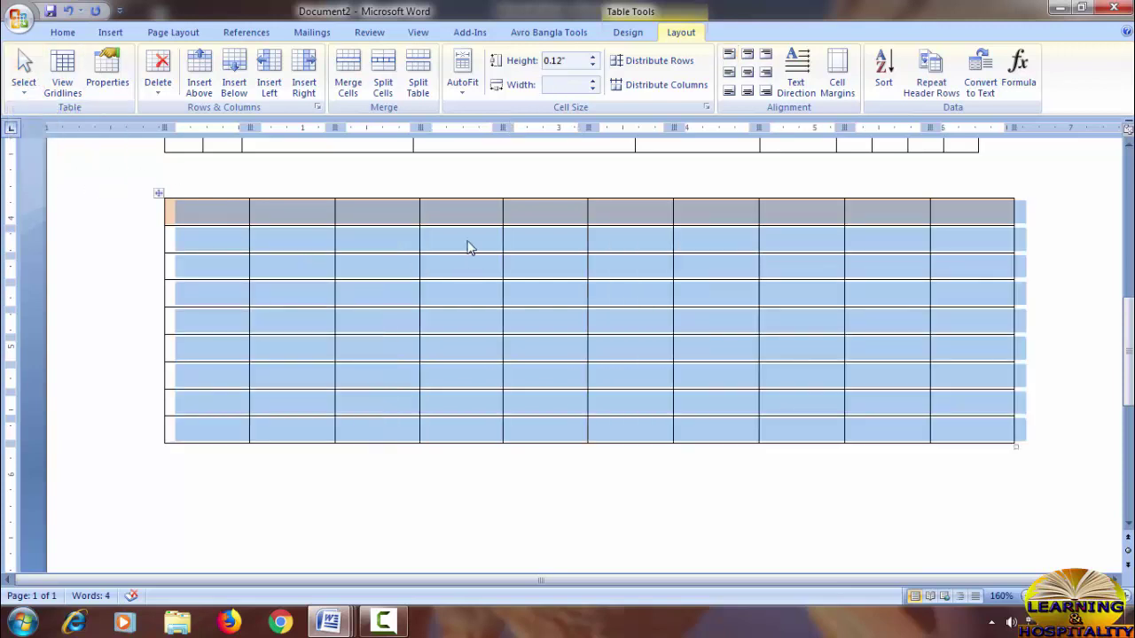
left_click(396, 267)
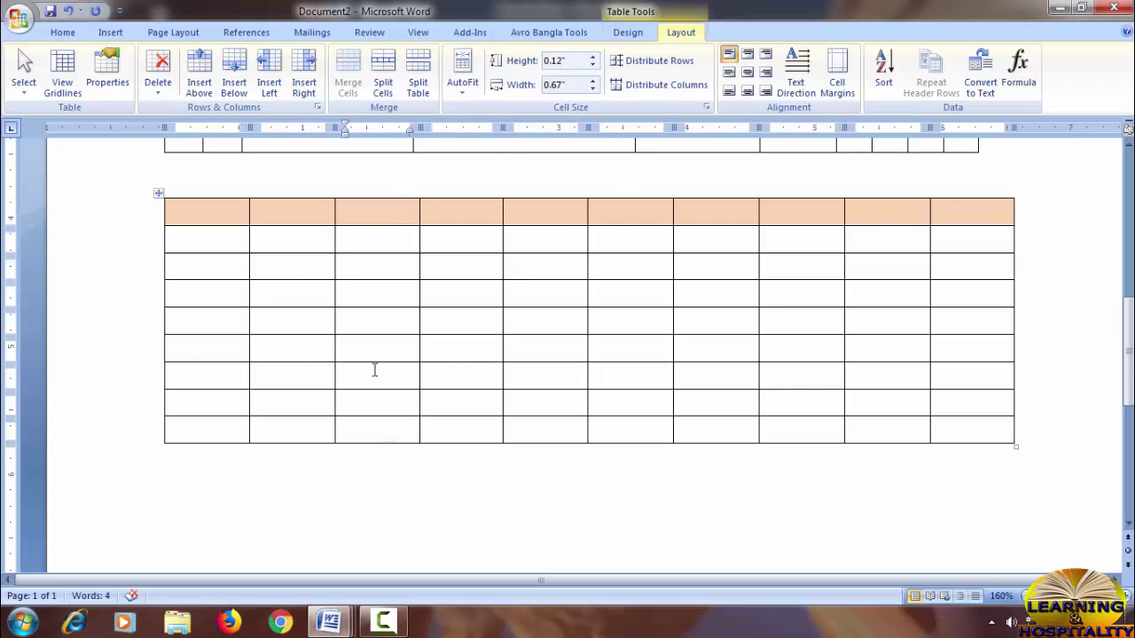
left_click(27, 86)
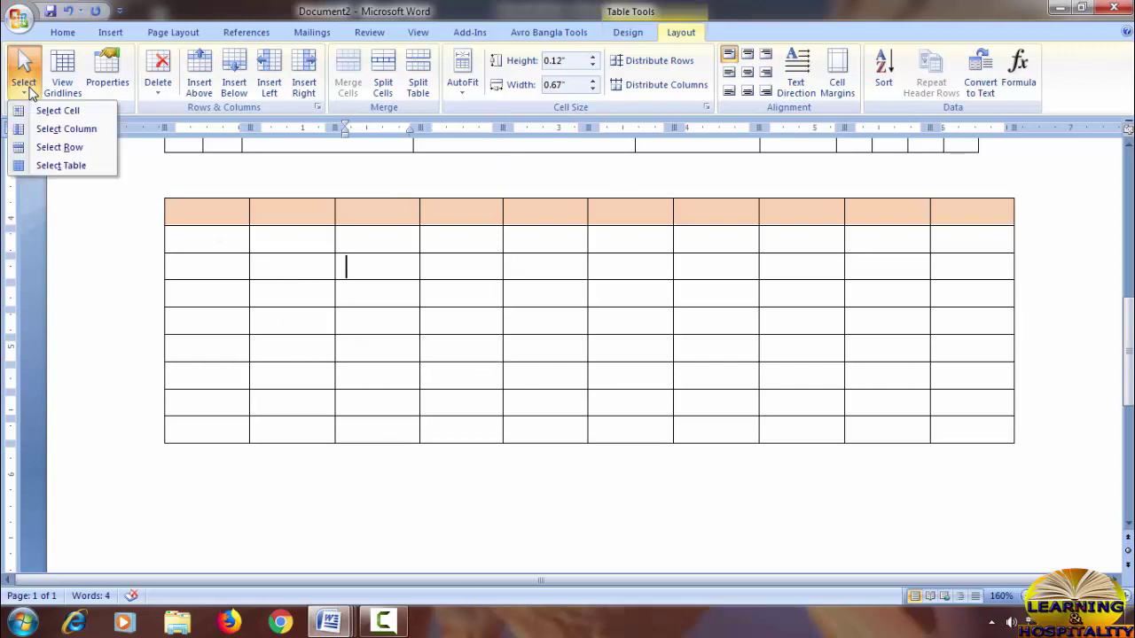
left_click(44, 147)
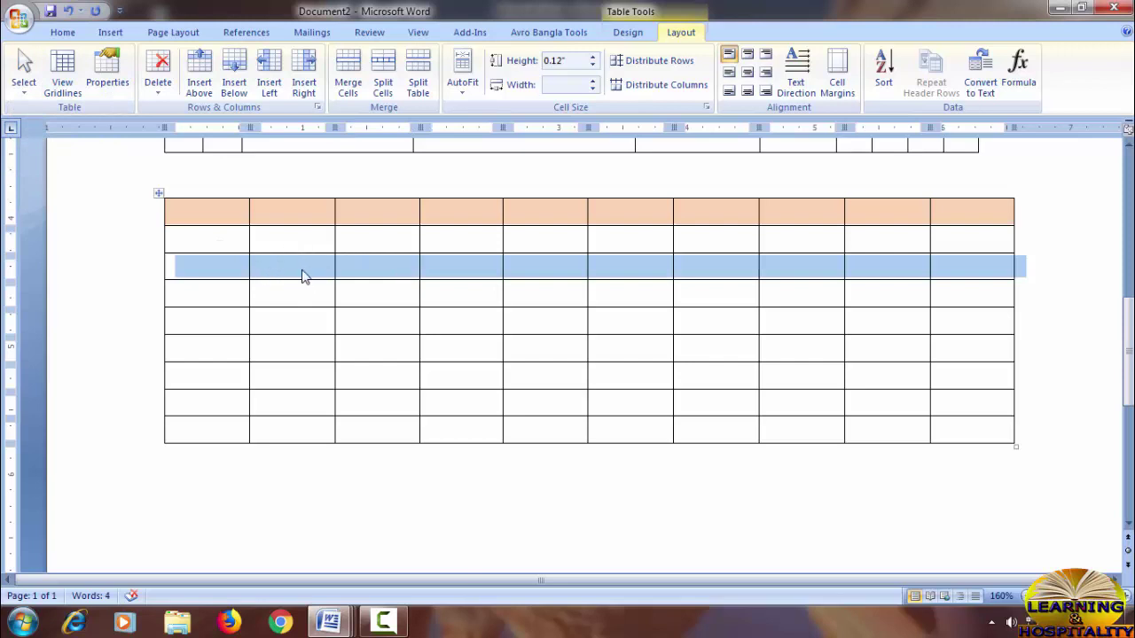
left_click(24, 78)
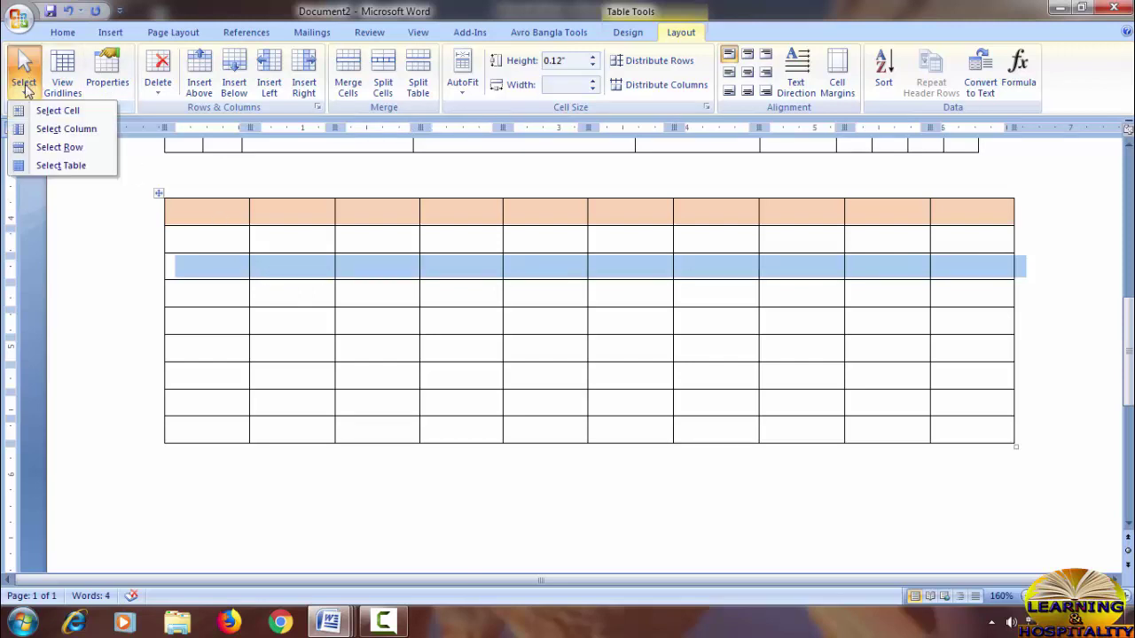
left_click(390, 281)
left_click(467, 268)
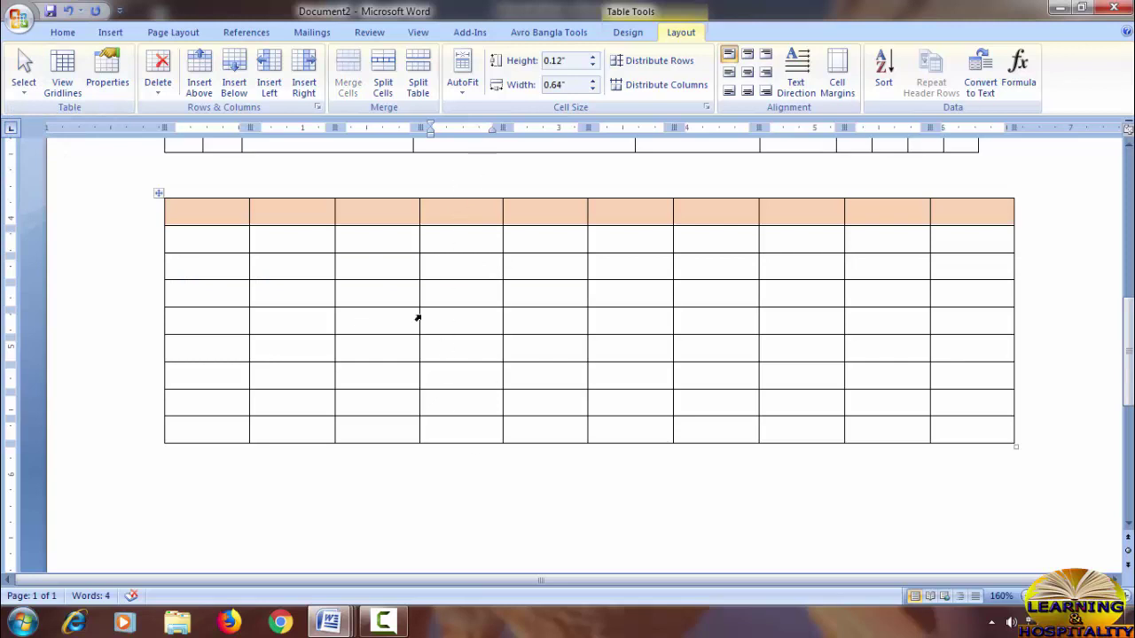
left_click(24, 78)
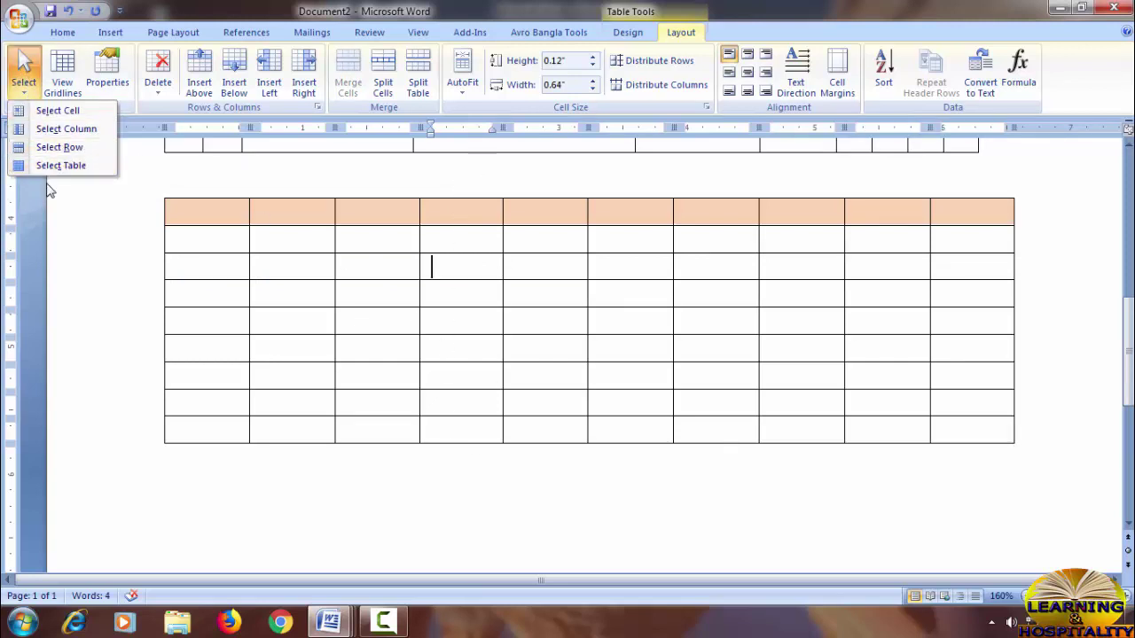
left_click(46, 131)
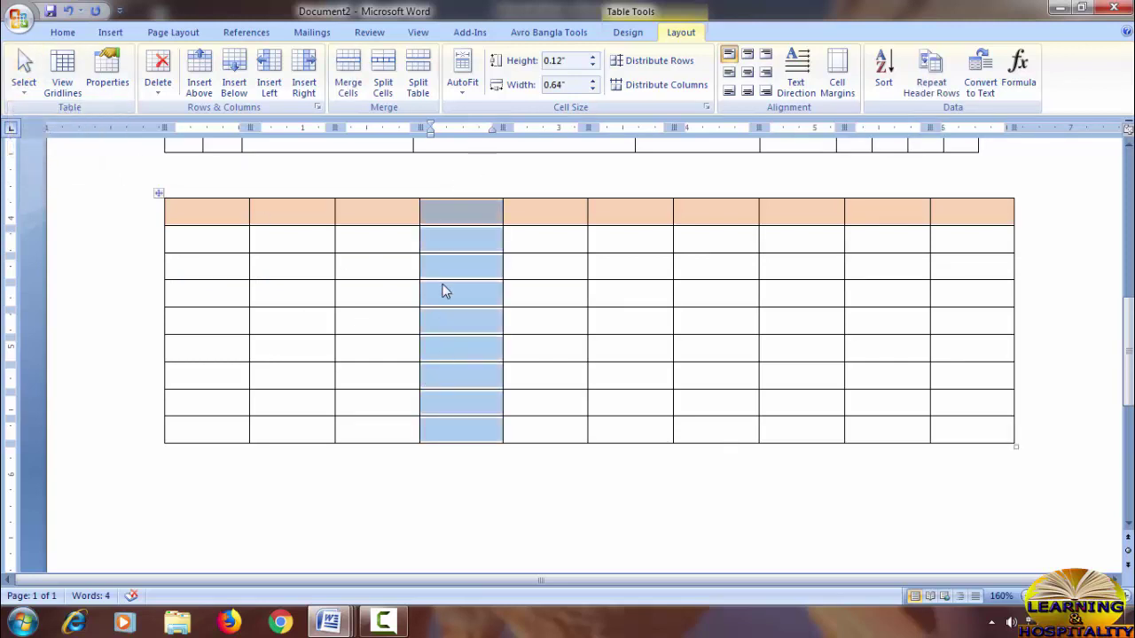
left_click(455, 277)
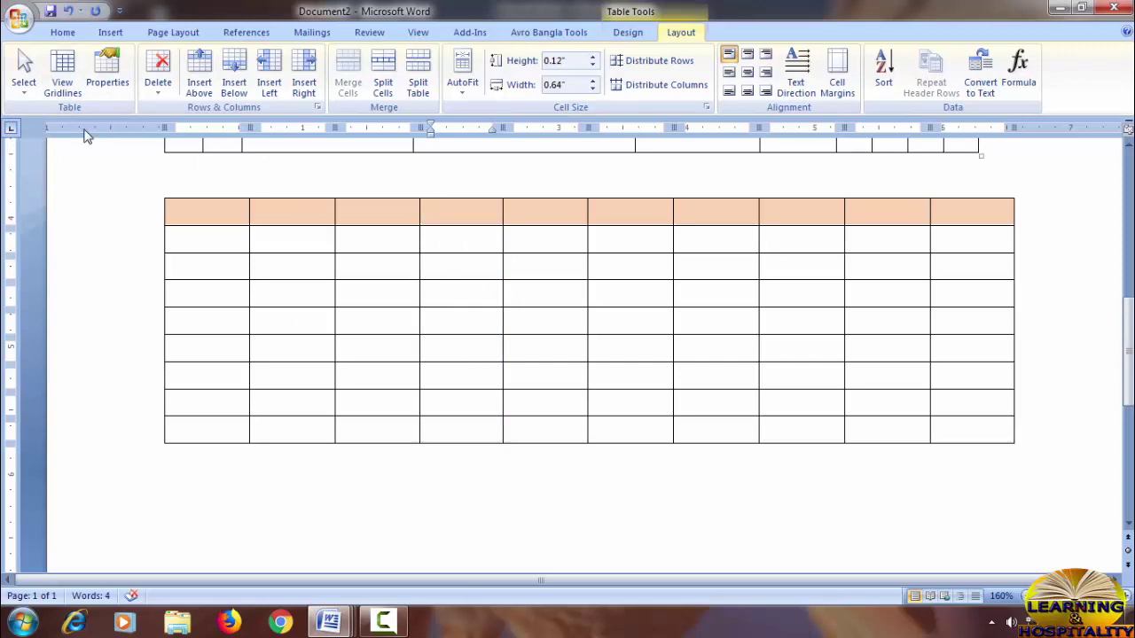
left_click(159, 73)
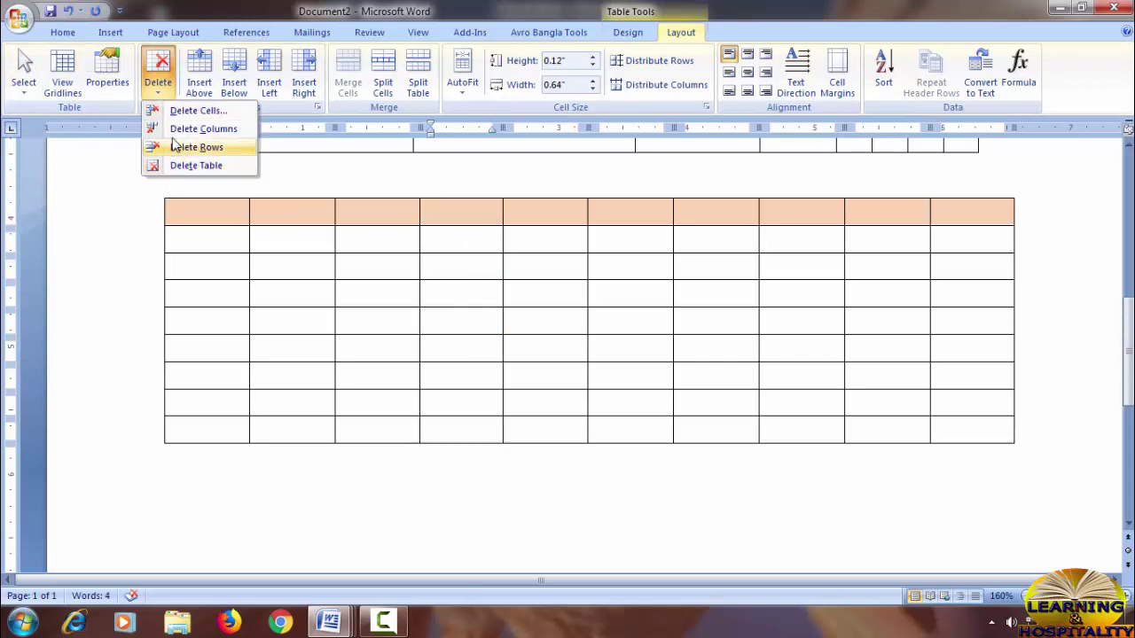
left_click(197, 81)
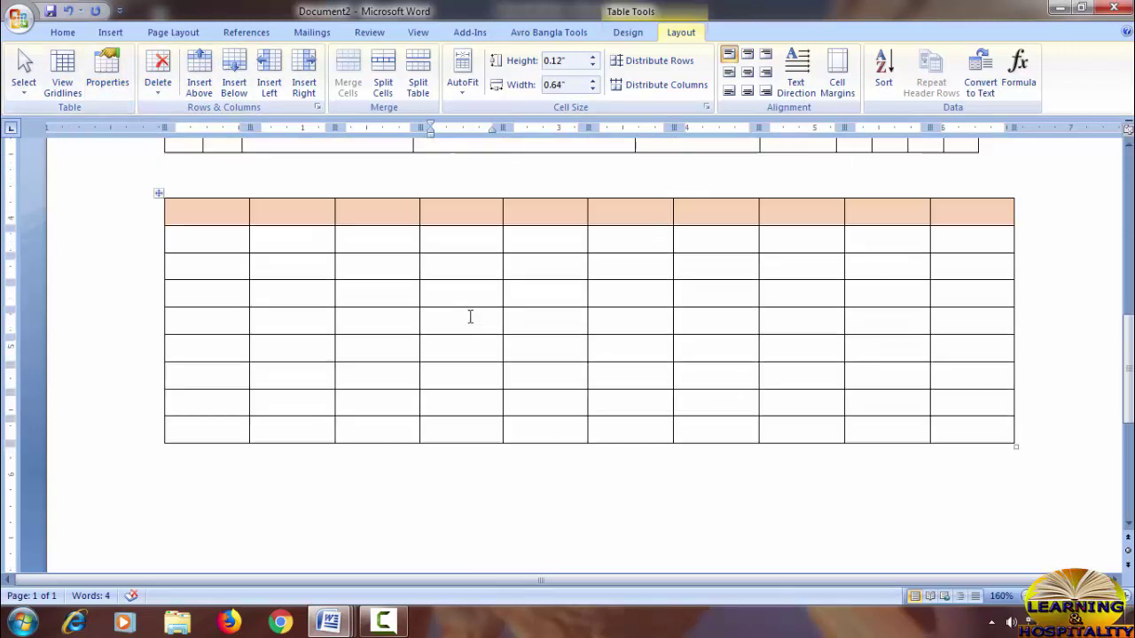
scroll(613, 309, "up", 1)
scroll(614, 311, "down", 3)
scroll(613, 309, "up", 3)
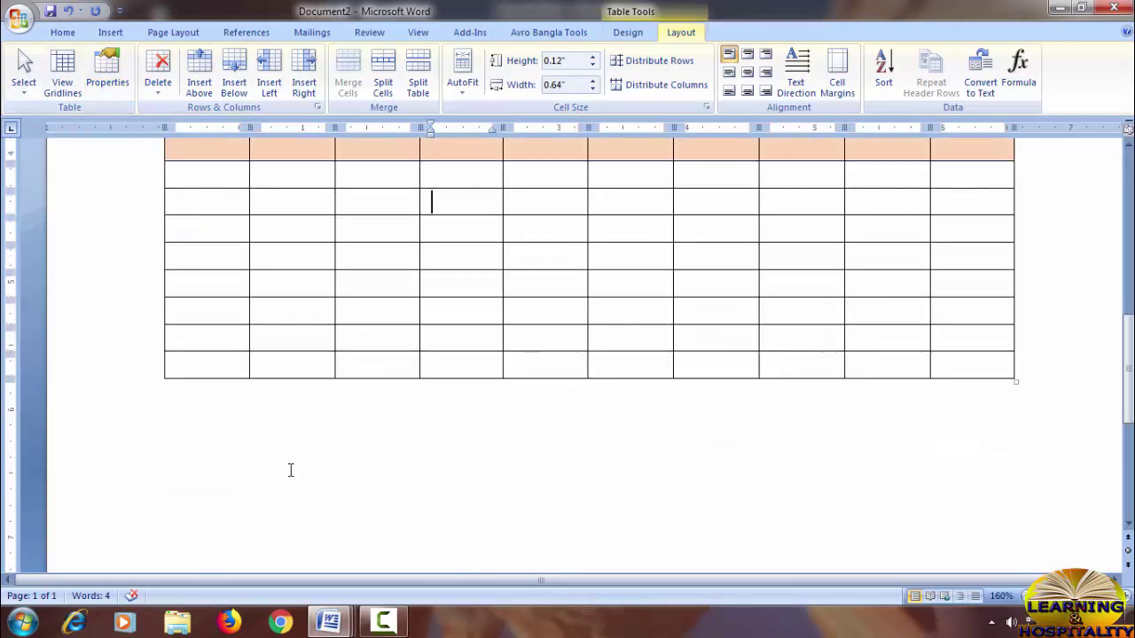
Add an empty line below the table and insert a 5-column, 4-row table there
scroll(302, 444, "down", 3)
left_click(324, 420)
key("Return")
key("Return")
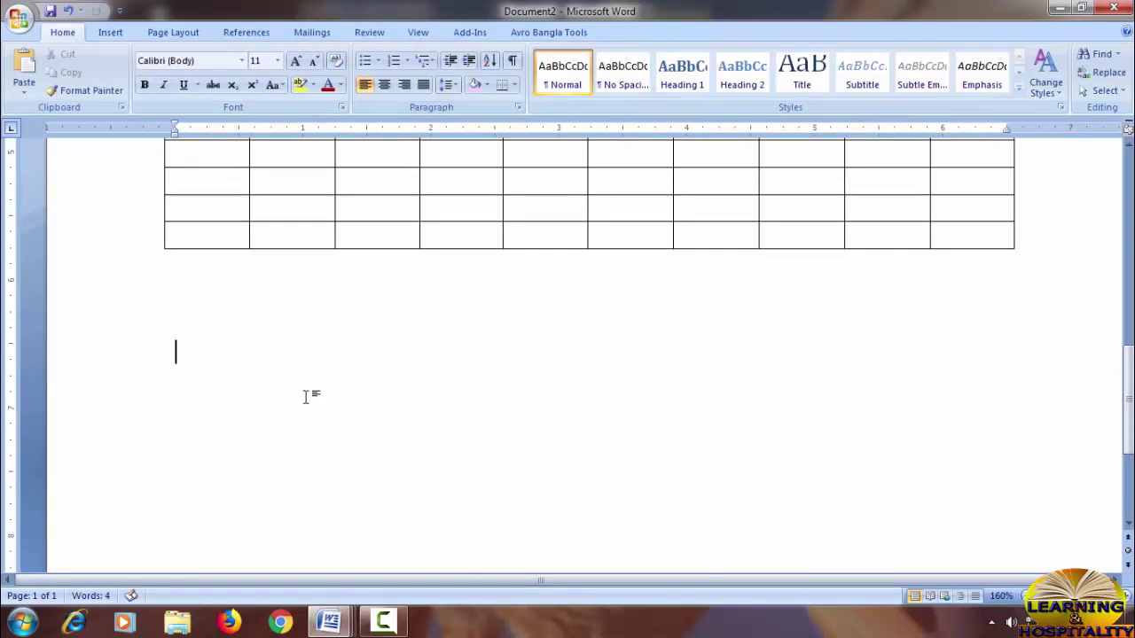
left_click(110, 32)
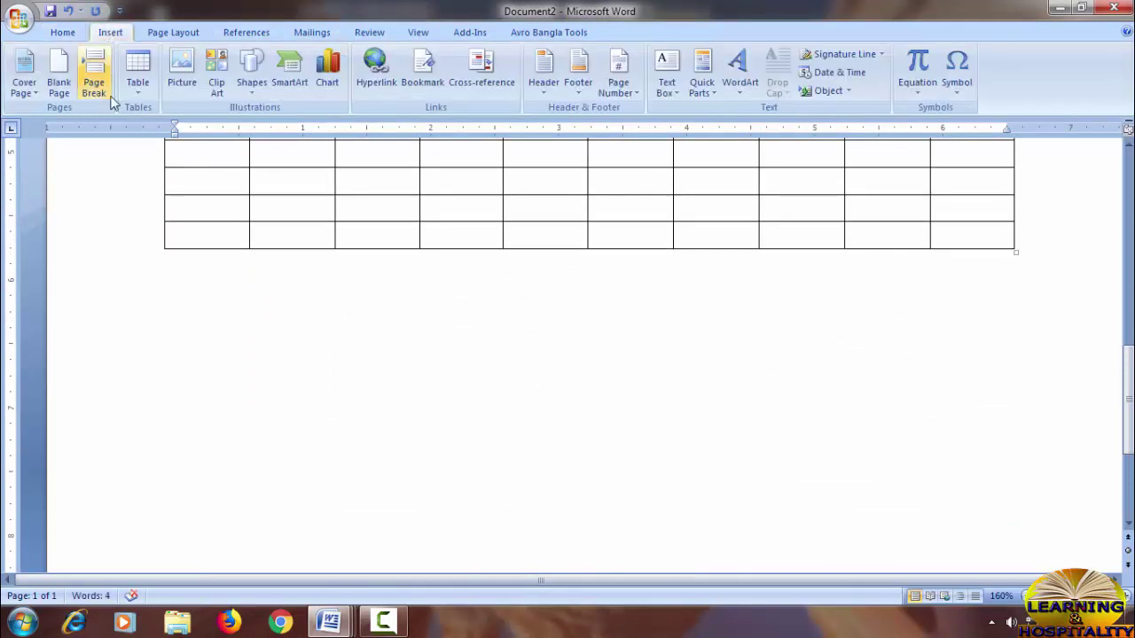
left_click(138, 71)
left_click(195, 174)
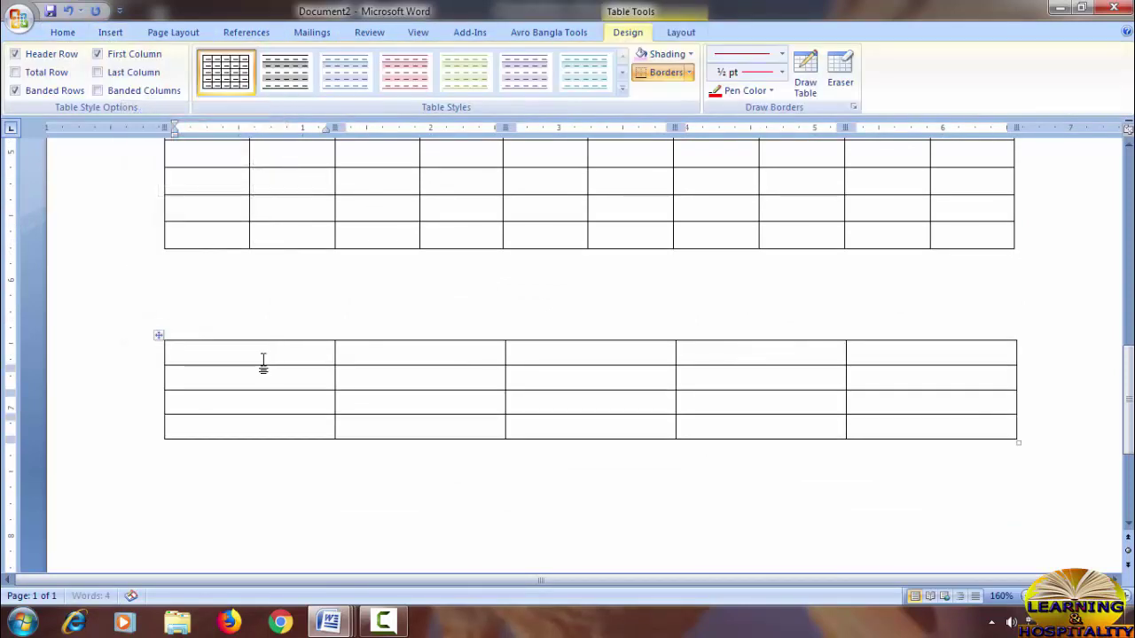
Narrow all five columns of the new table with the ruler markers to about half the page width
left_click(258, 379)
left_click_drag(335, 128, 206, 128)
left_click_drag(373, 129, 262, 129)
left_click_drag(434, 131, 326, 129)
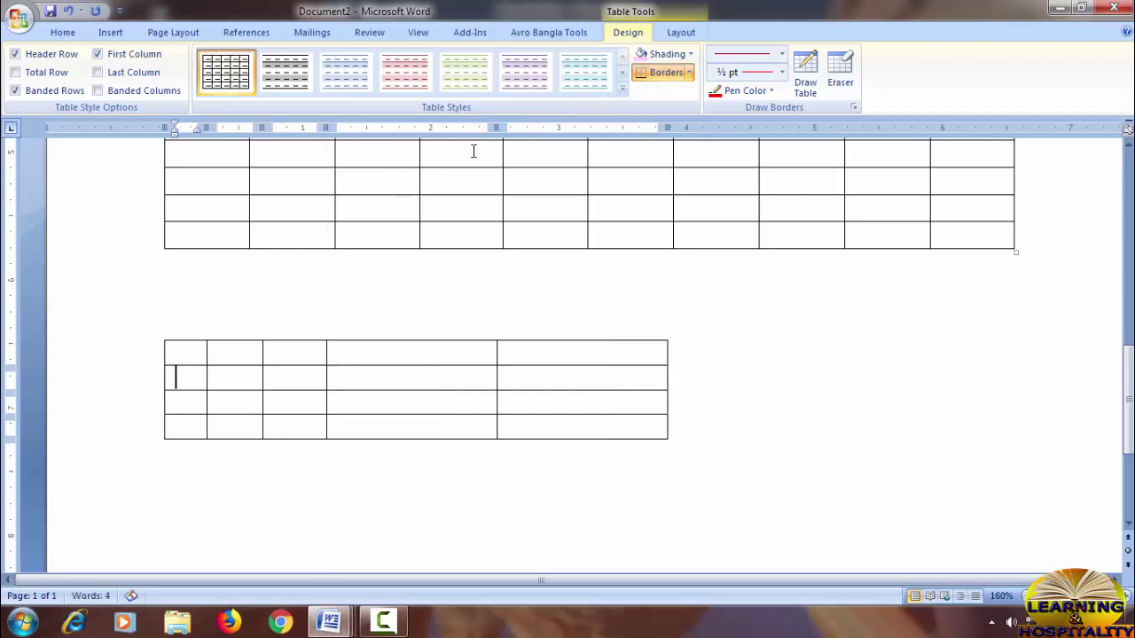
left_click_drag(496, 128, 406, 129)
left_click_drag(577, 129, 455, 129)
left_click_drag(281, 357, 218, 354)
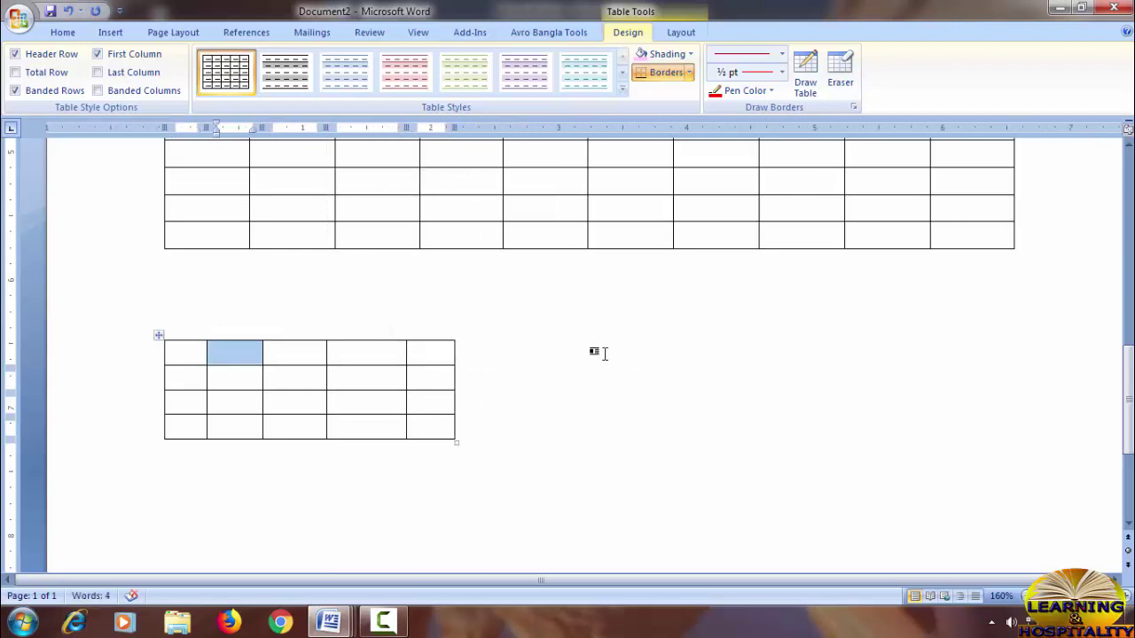
left_click(562, 375)
left_click(286, 310)
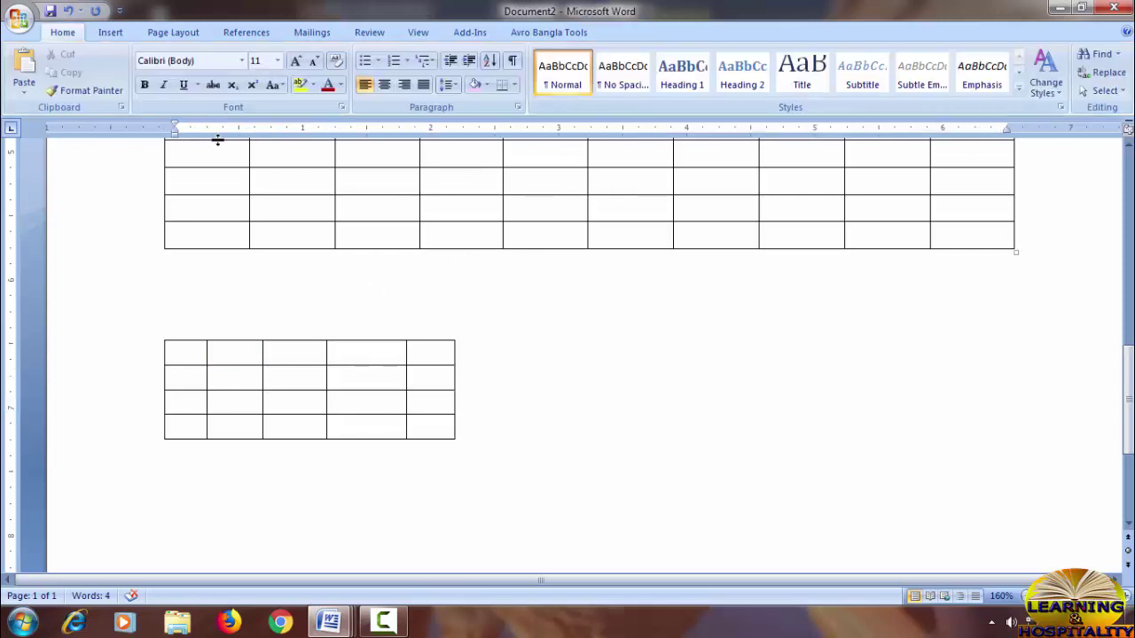
left_click(248, 356)
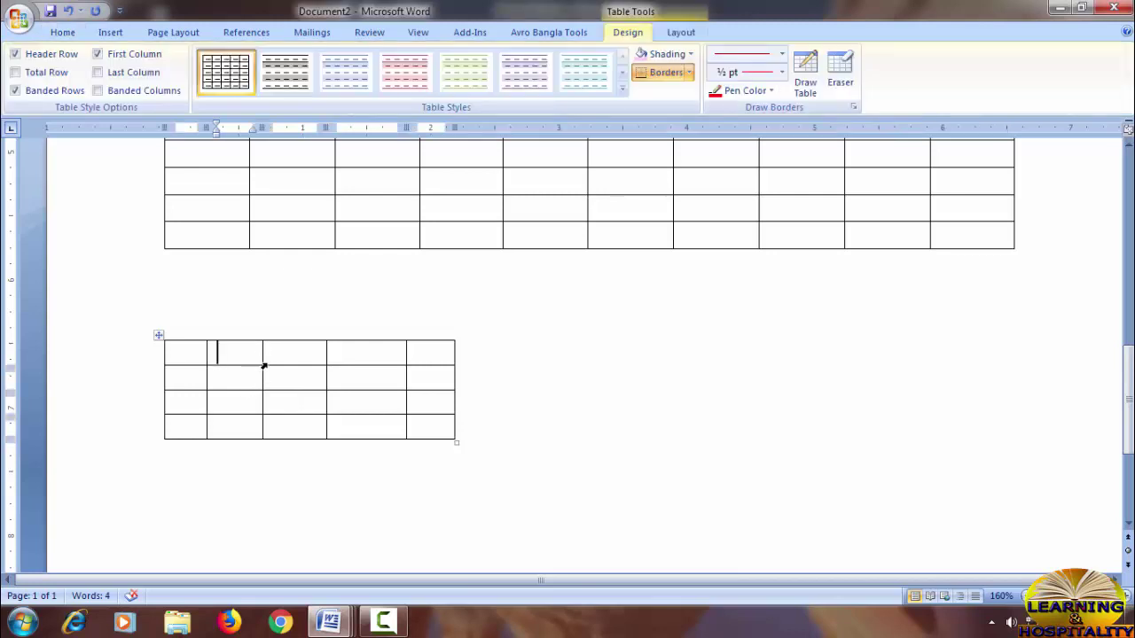
Center the small five-column table on the page through Table Properties
left_click(684, 34)
left_click(108, 71)
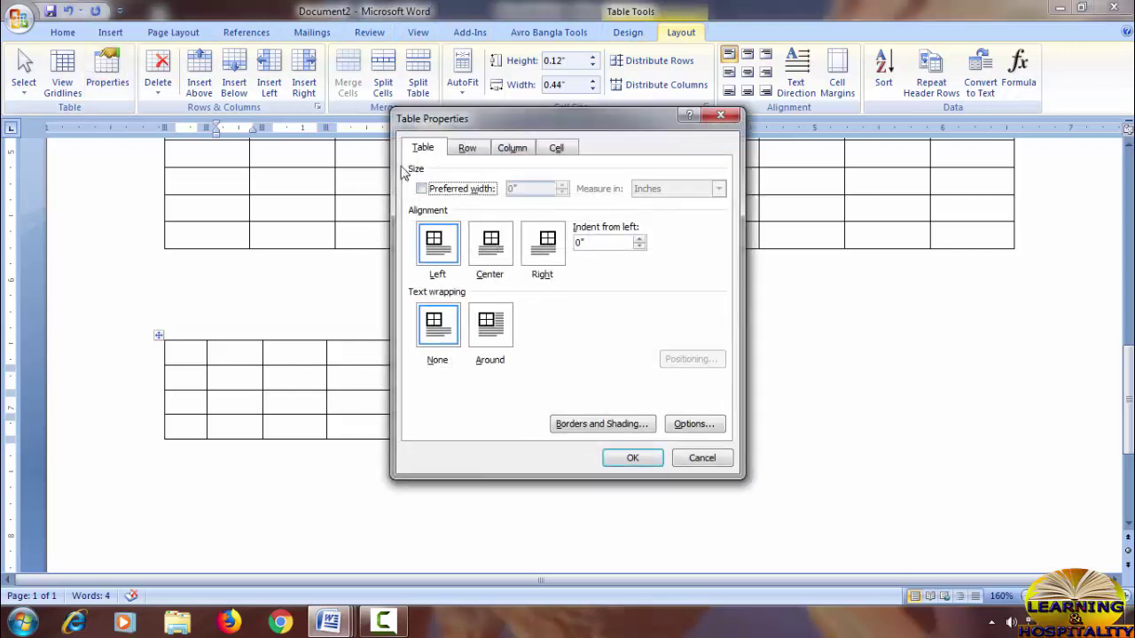
left_click(493, 244)
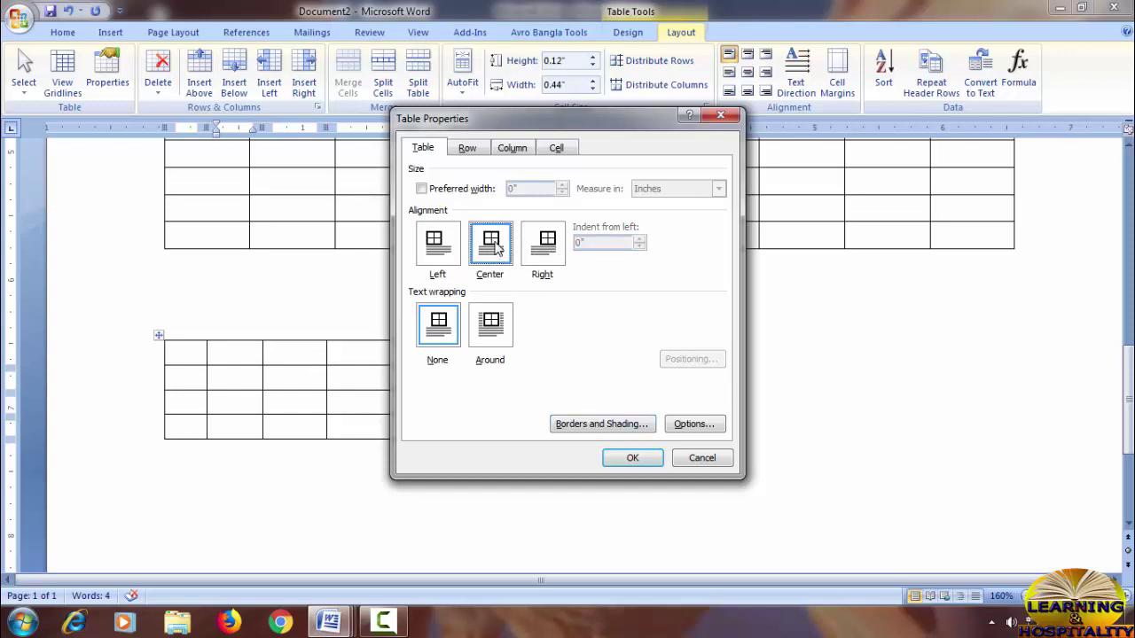
left_click(630, 459)
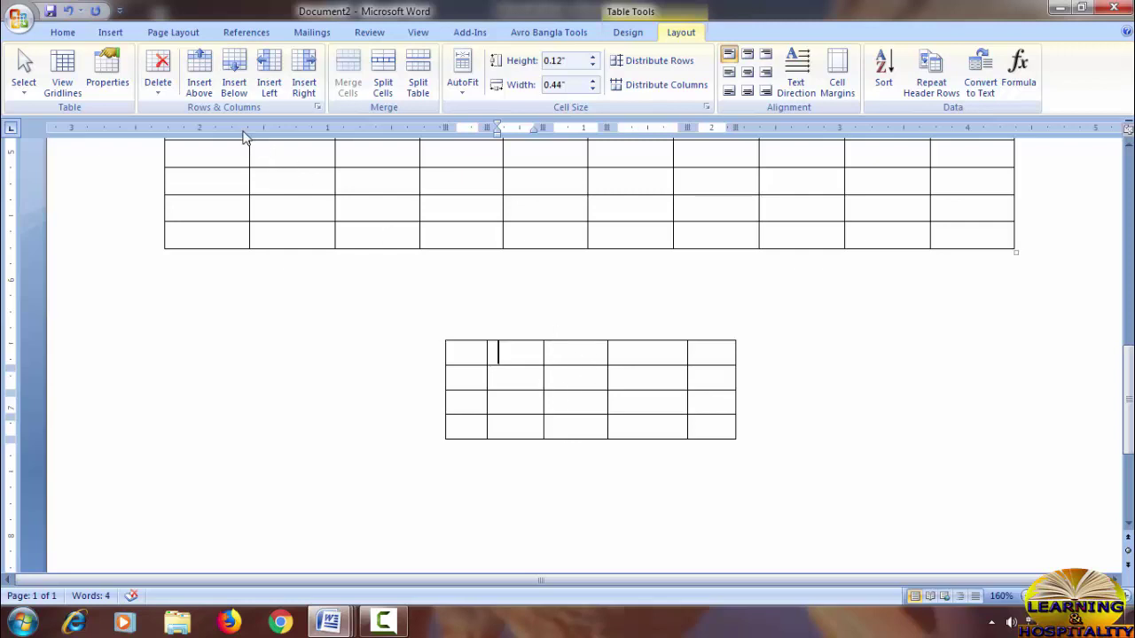
Change the small table's alignment from Center to Right
left_click(107, 74)
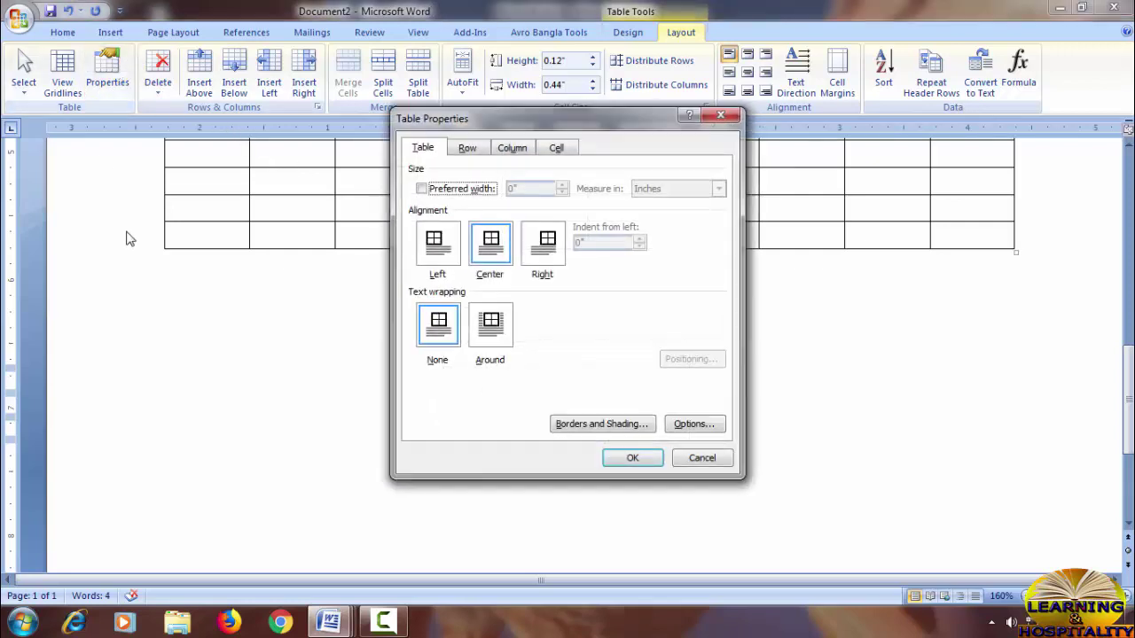
left_click(547, 244)
left_click(632, 458)
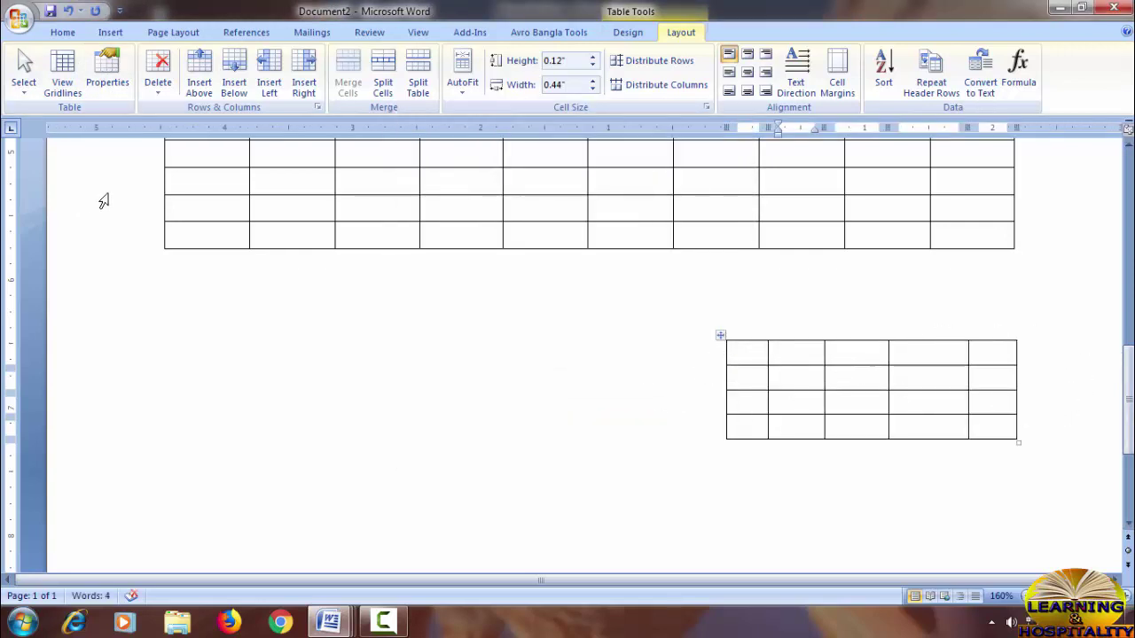
Look through the Row, Column and Cell settings of Table Properties, then cancel without changes
left_click(104, 67)
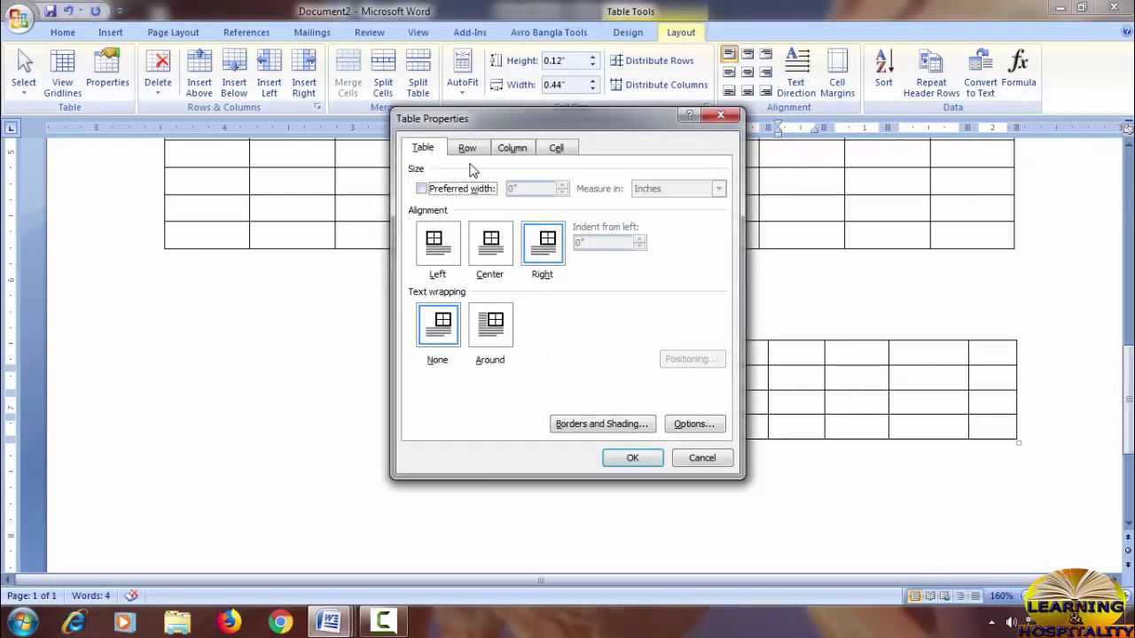
left_click(467, 148)
left_click(512, 149)
left_click(557, 149)
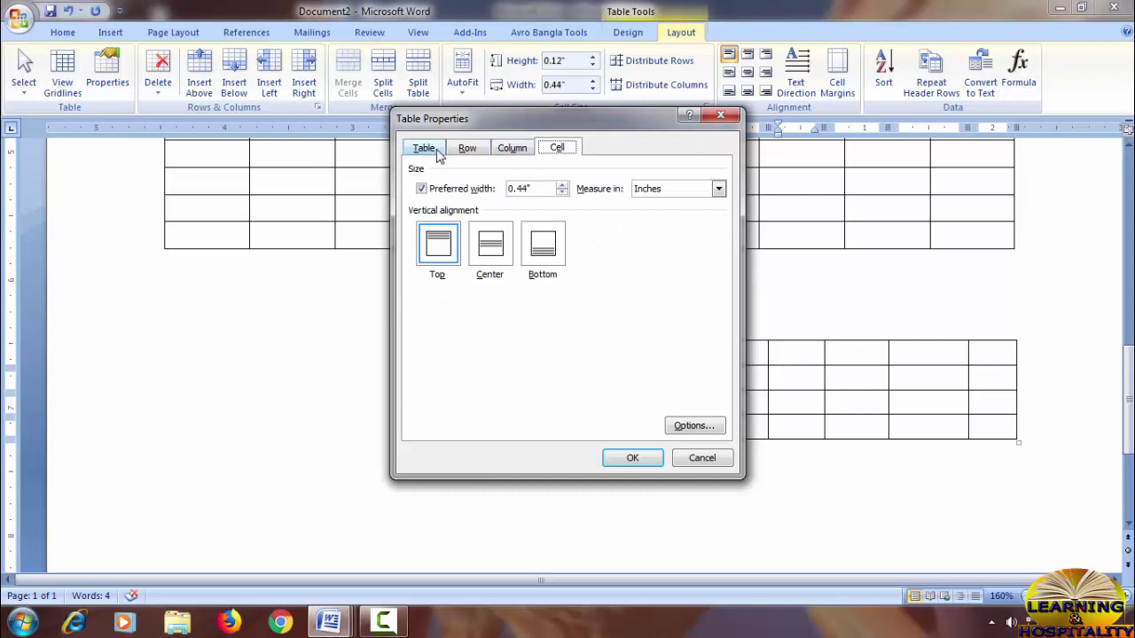
left_click(424, 149)
left_click(701, 458)
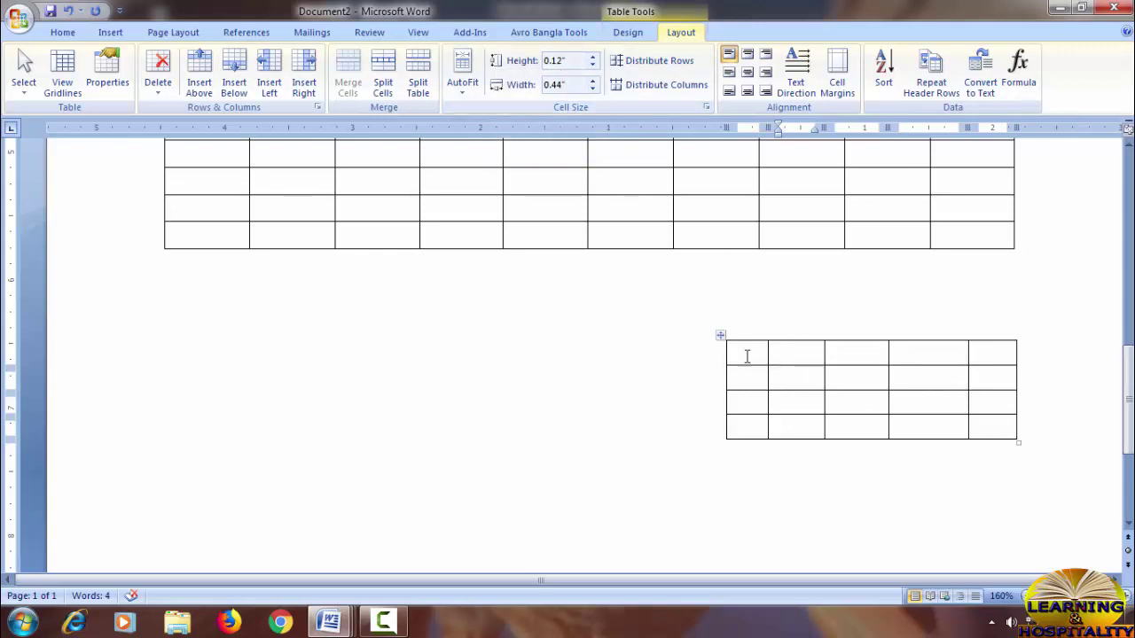
Select the orange-header table's first four columns and set the row height to 0.22"
left_click_drag(745, 358, 965, 417)
scroll(841, 354, "up", 3)
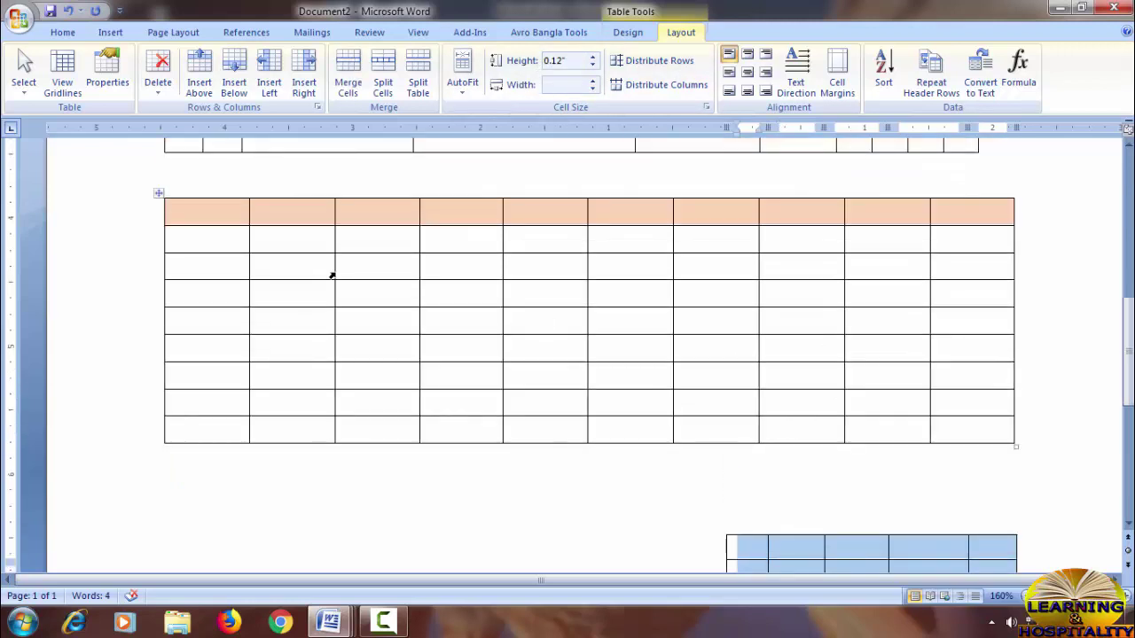
left_click(304, 263)
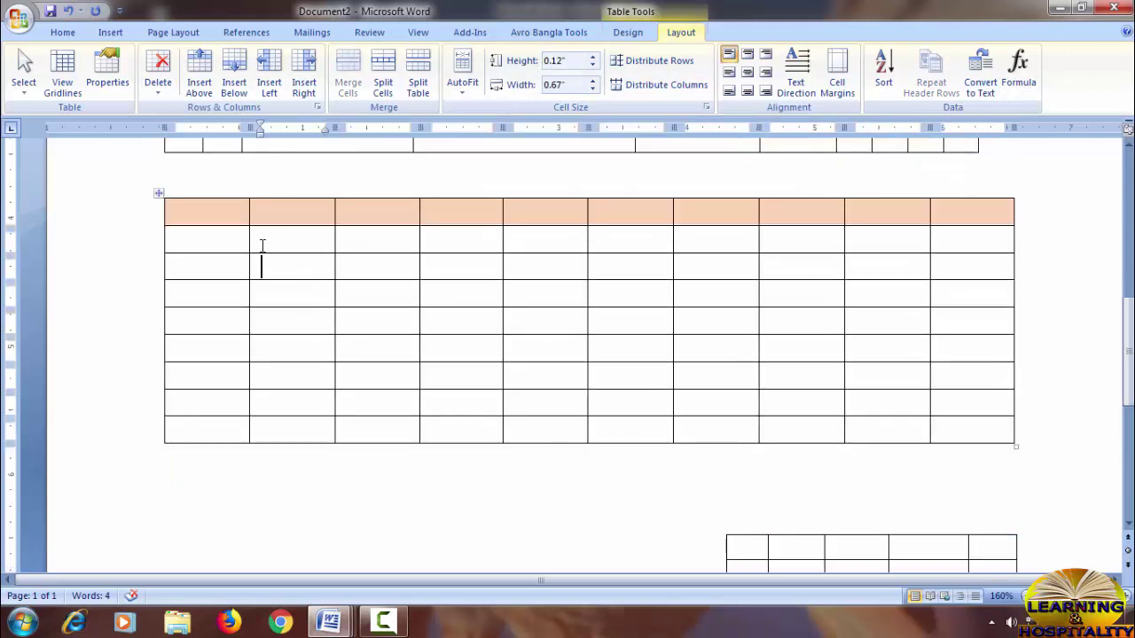
left_click_drag(225, 214, 438, 422)
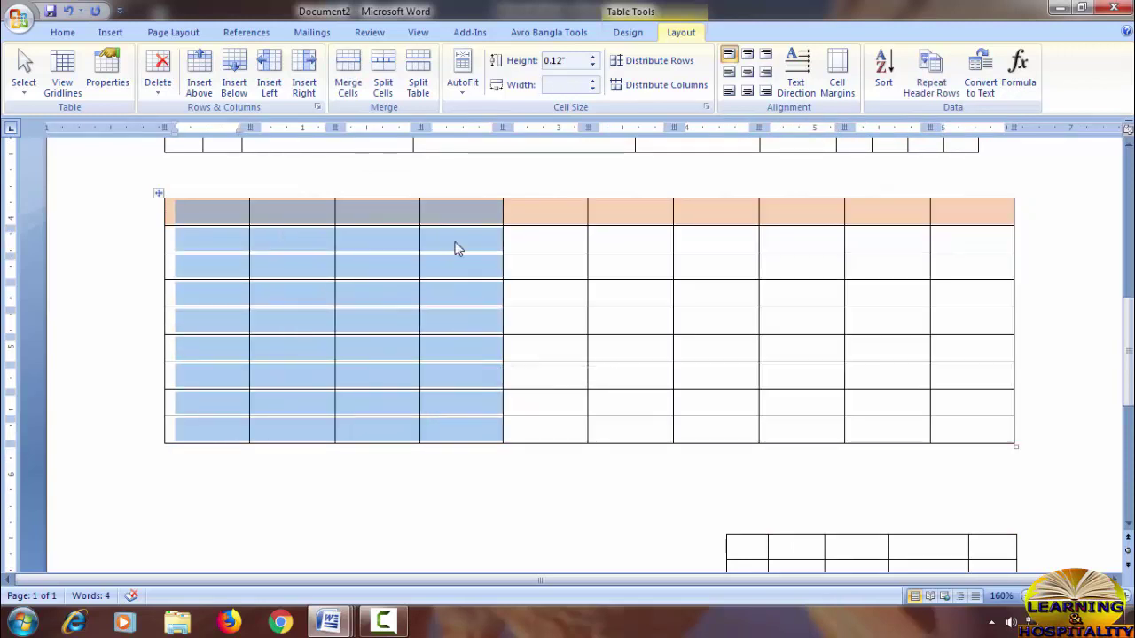
left_click(581, 60)
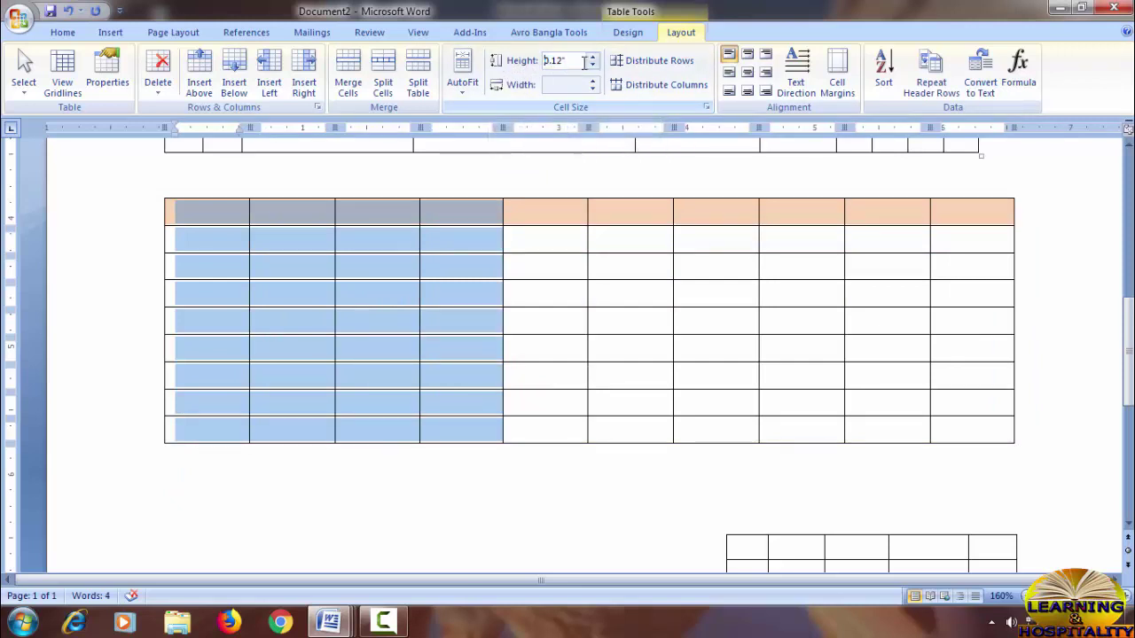
key("Left")
key("Left")
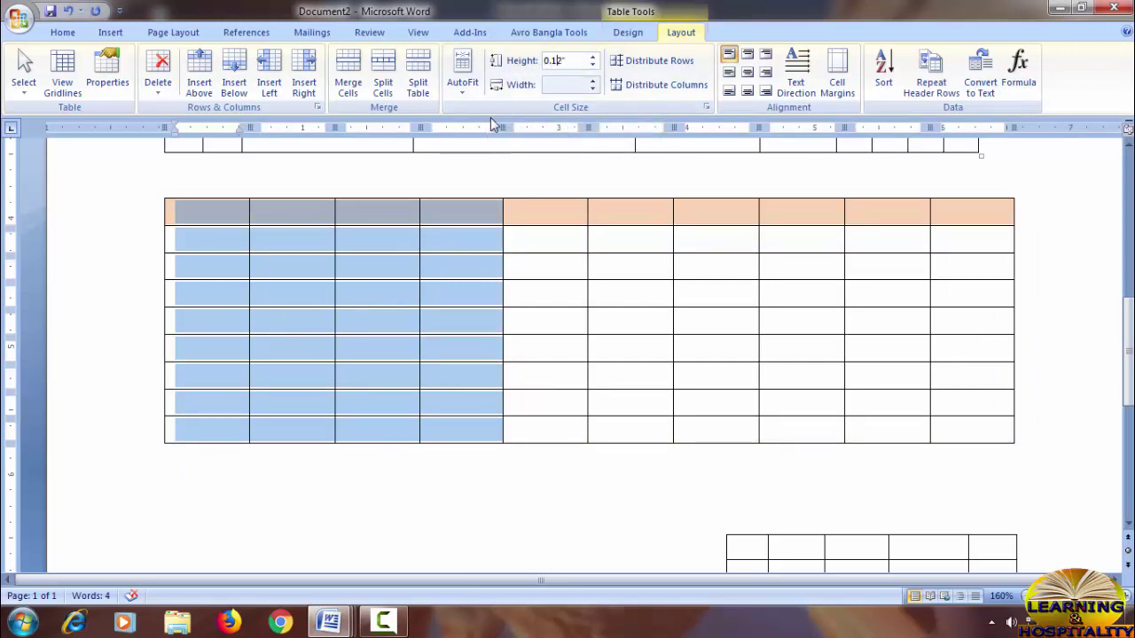
key("Delete")
type("2")
key("Return")
Set the four selected columns' width to 0.5"
left_click(572, 85)
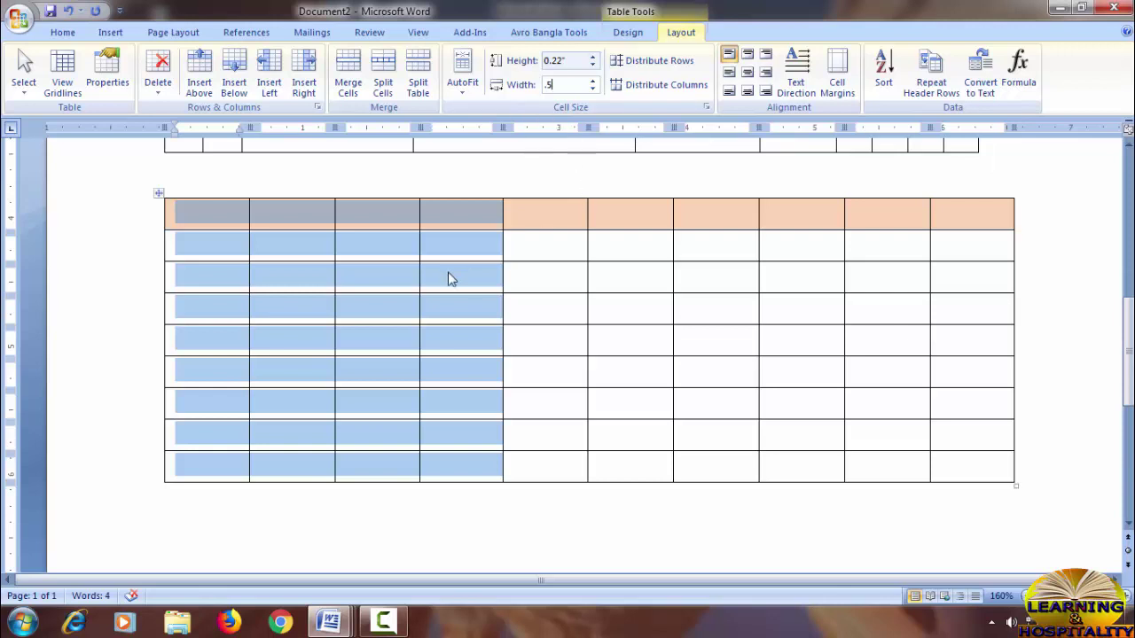
key("Return")
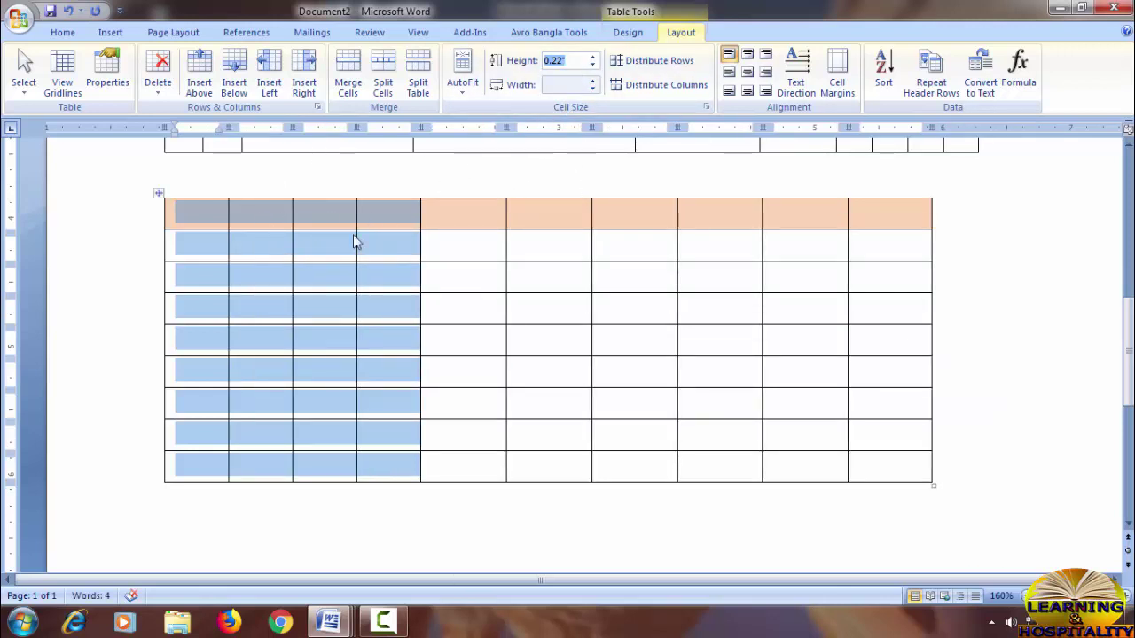
key("Tab")
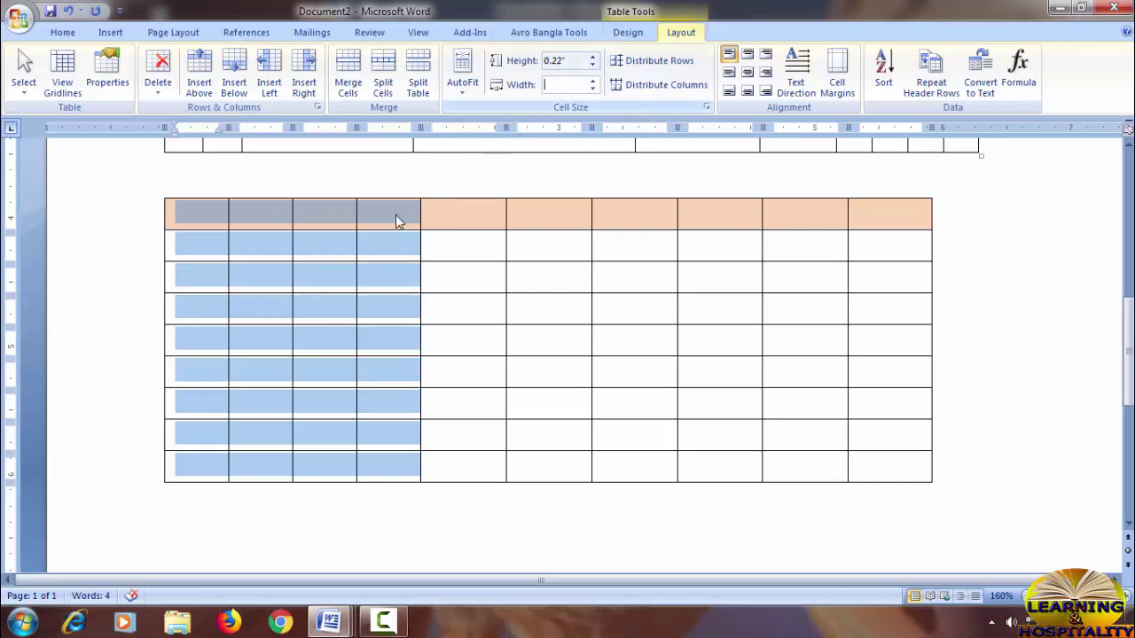
Click into the table's cells and select the cells of the third and fourth rows
left_click(376, 245)
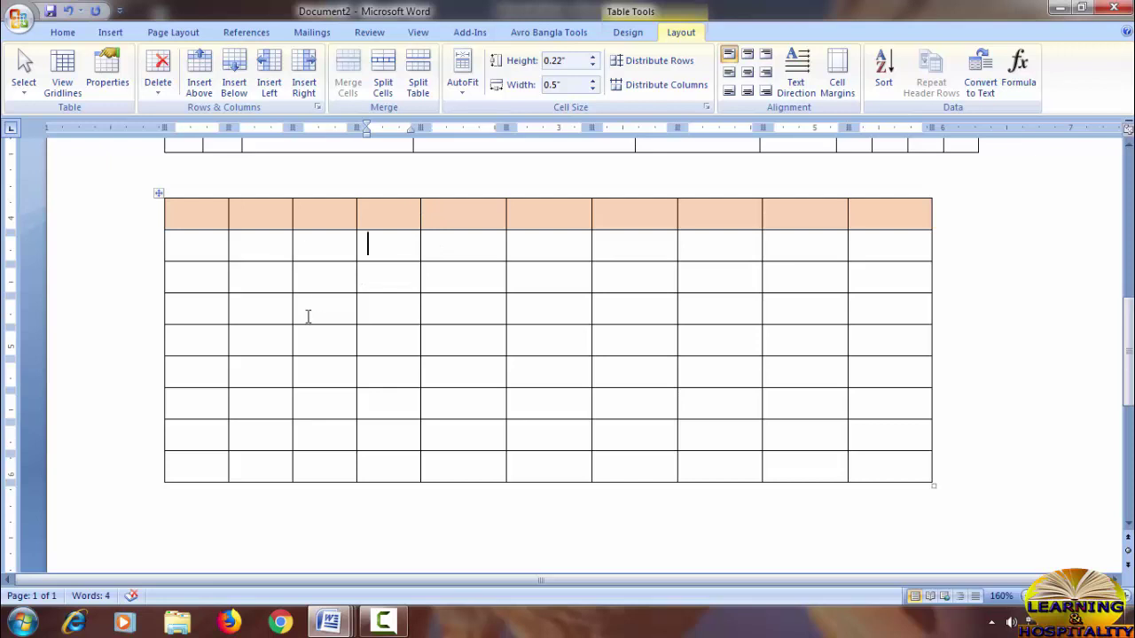
left_click(340, 246)
left_click_drag(235, 229, 310, 440)
left_click(374, 341)
left_click_drag(276, 309, 274, 342)
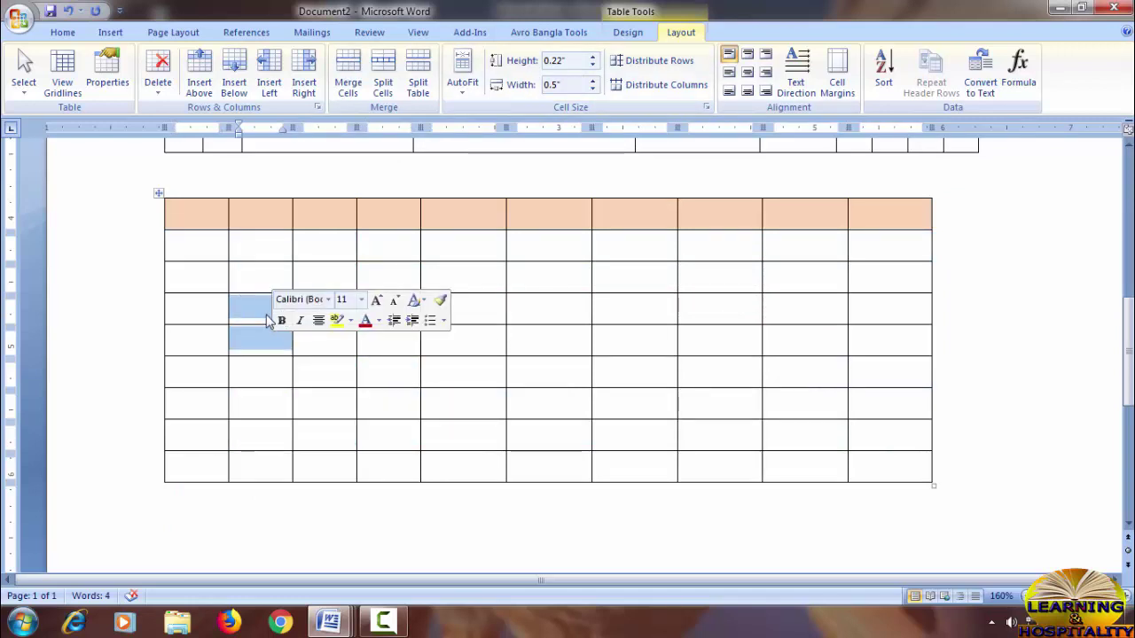
Set the selected third and fourth rows to 2" tall
left_click(572, 61)
left_click_drag(572, 61, 542, 60)
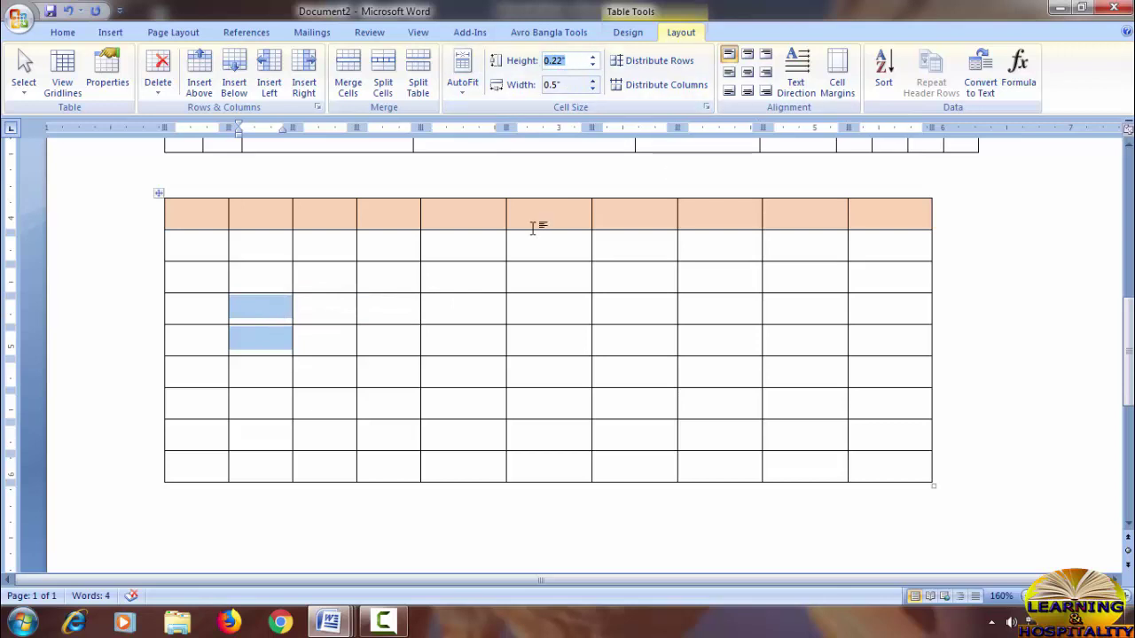
type("2")
left_click(274, 319)
Reselect those rows and reduce their height to 1"
scroll(359, 337, "down", 5)
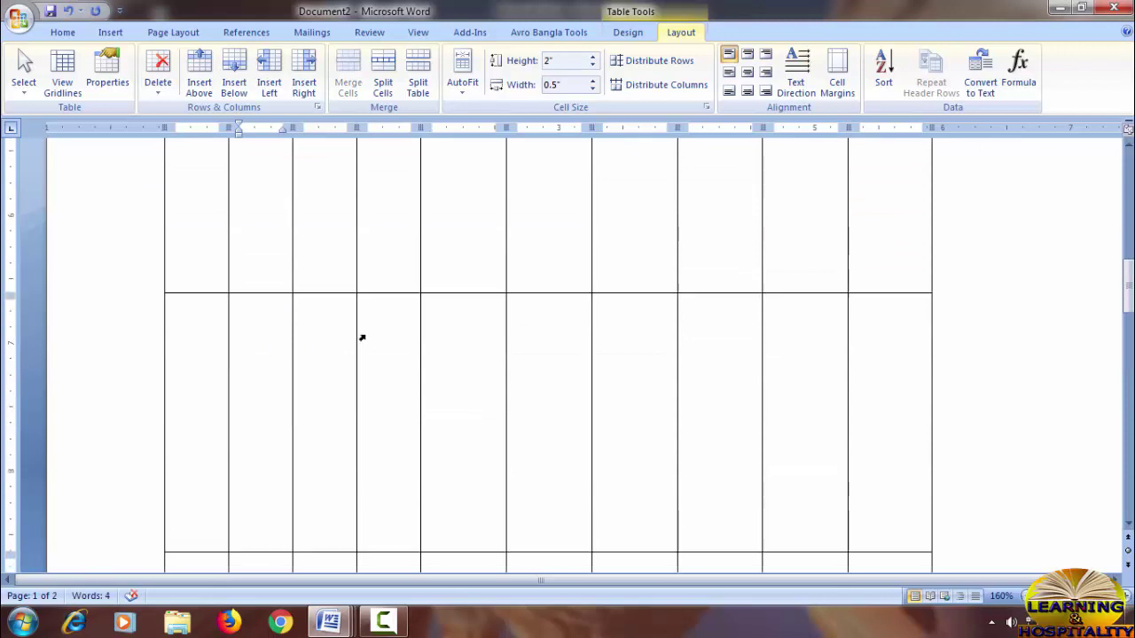
scroll(362, 336, "up", 3)
scroll(370, 327, "down", 1)
left_click_drag(221, 236, 329, 470)
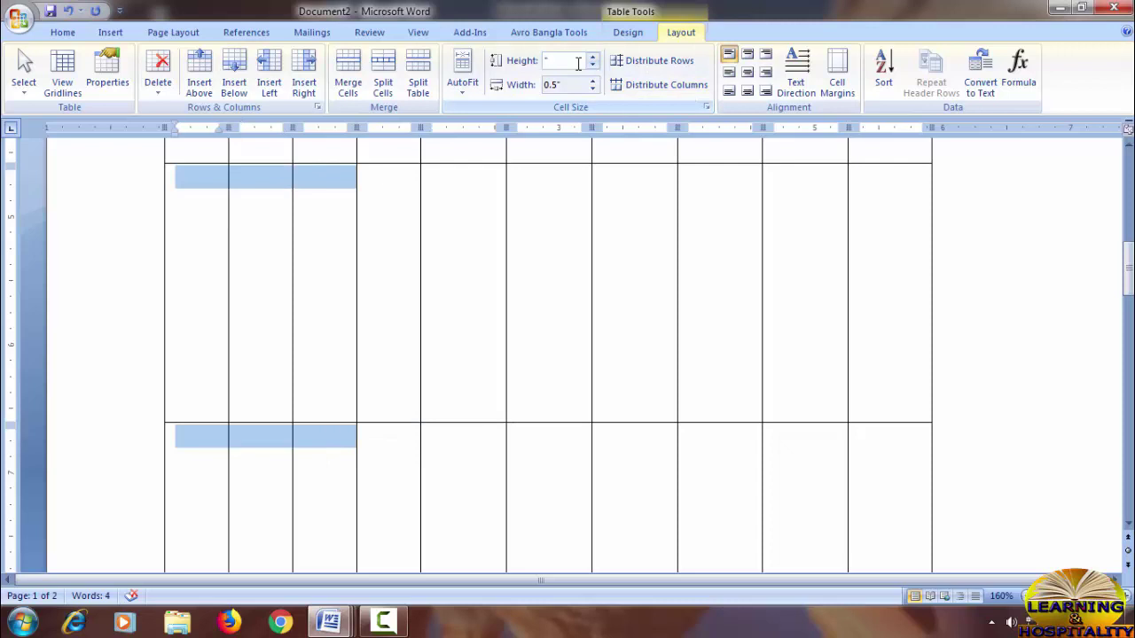
type("1")
key("Return")
left_click(351, 227)
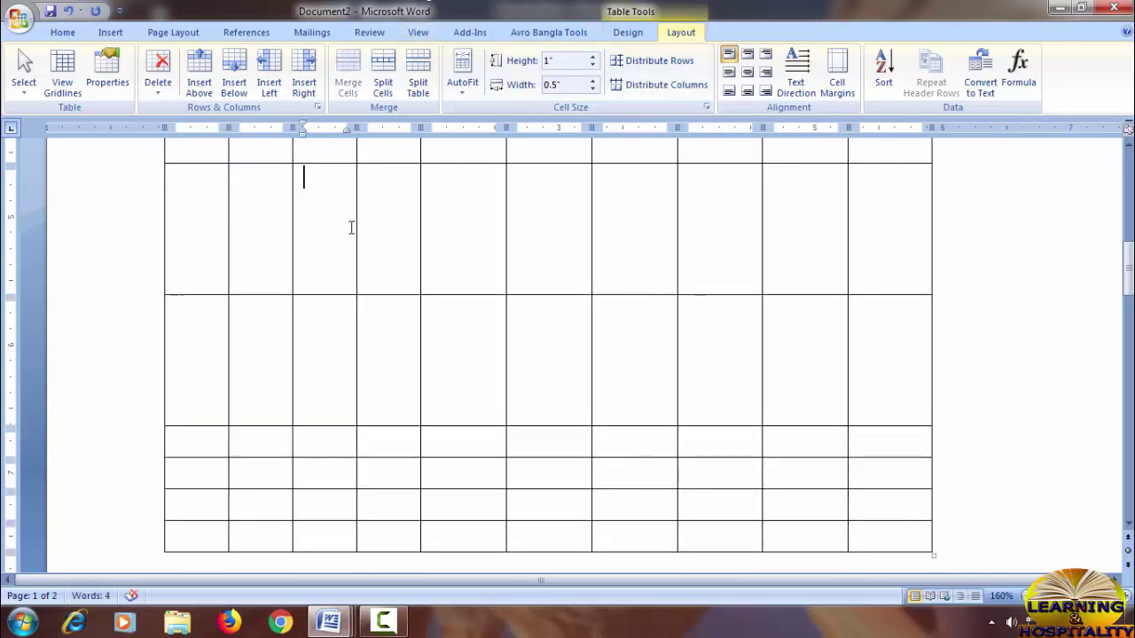
Click through the tall cells and select the table's bottom four rows
scroll(353, 227, "up", 3)
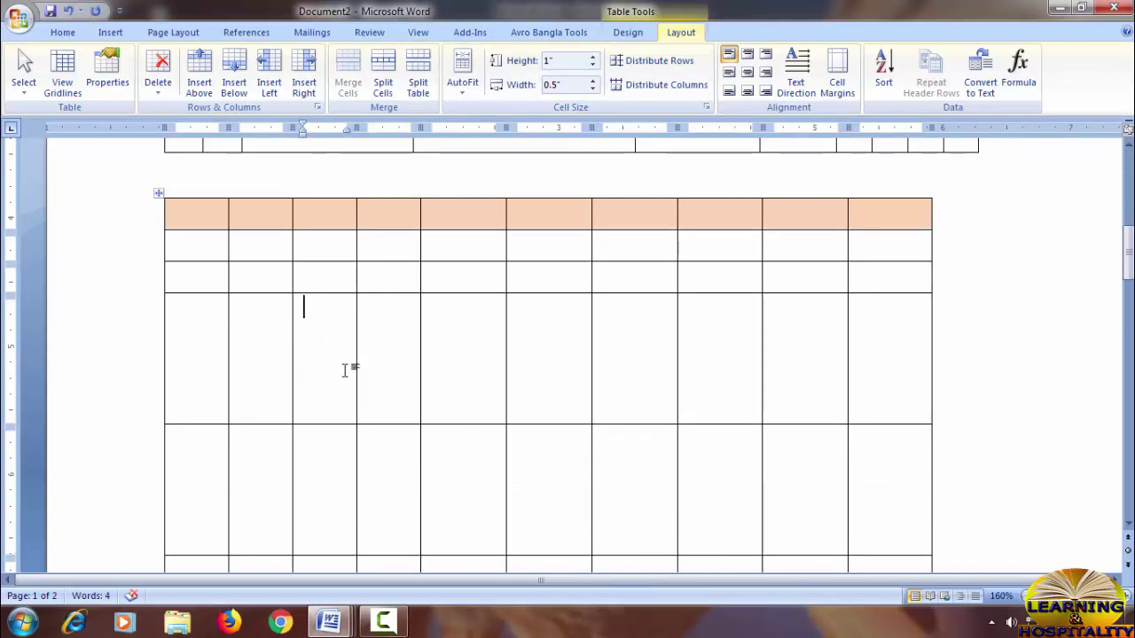
left_click_drag(285, 340, 321, 332)
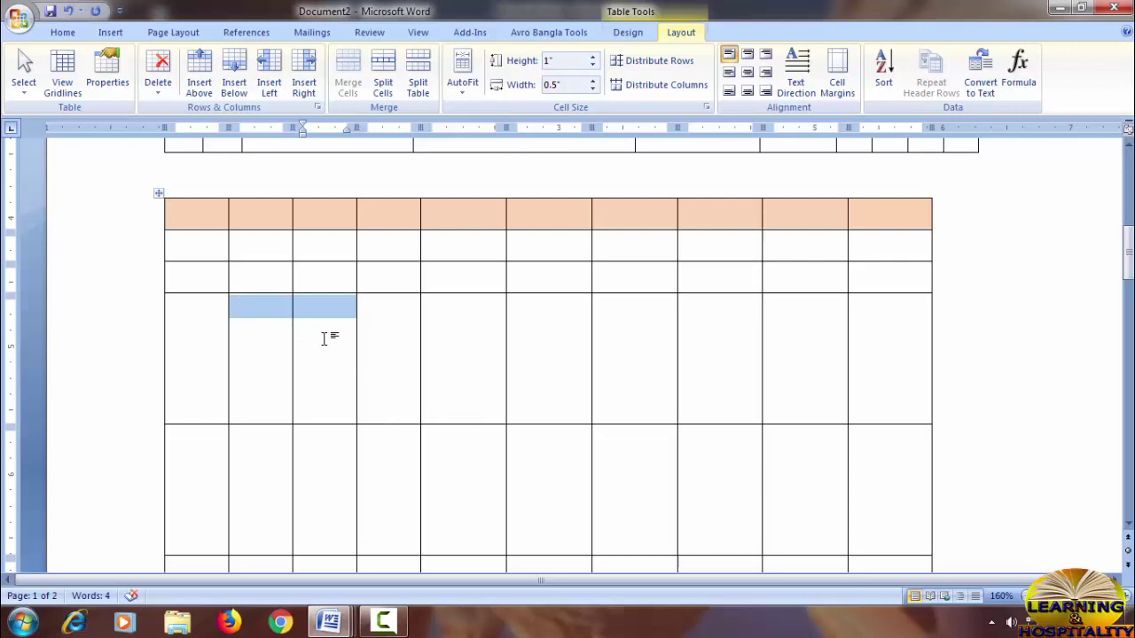
left_click(395, 340)
scroll(423, 343, "down", 3)
scroll(421, 343, "up", 2)
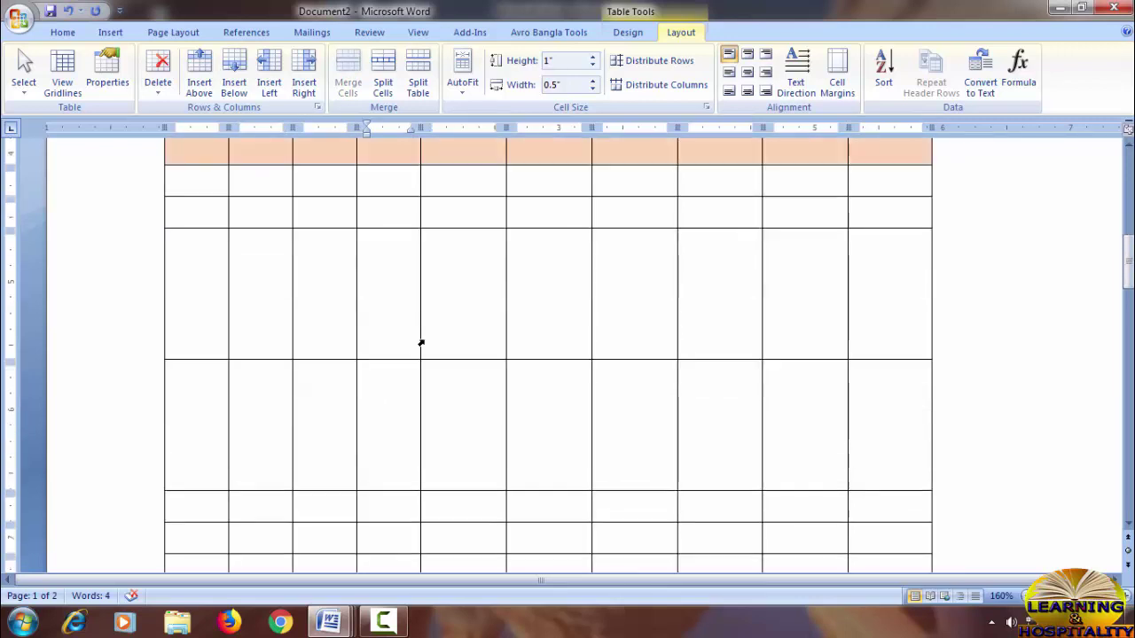
scroll(571, 145, "up", 1)
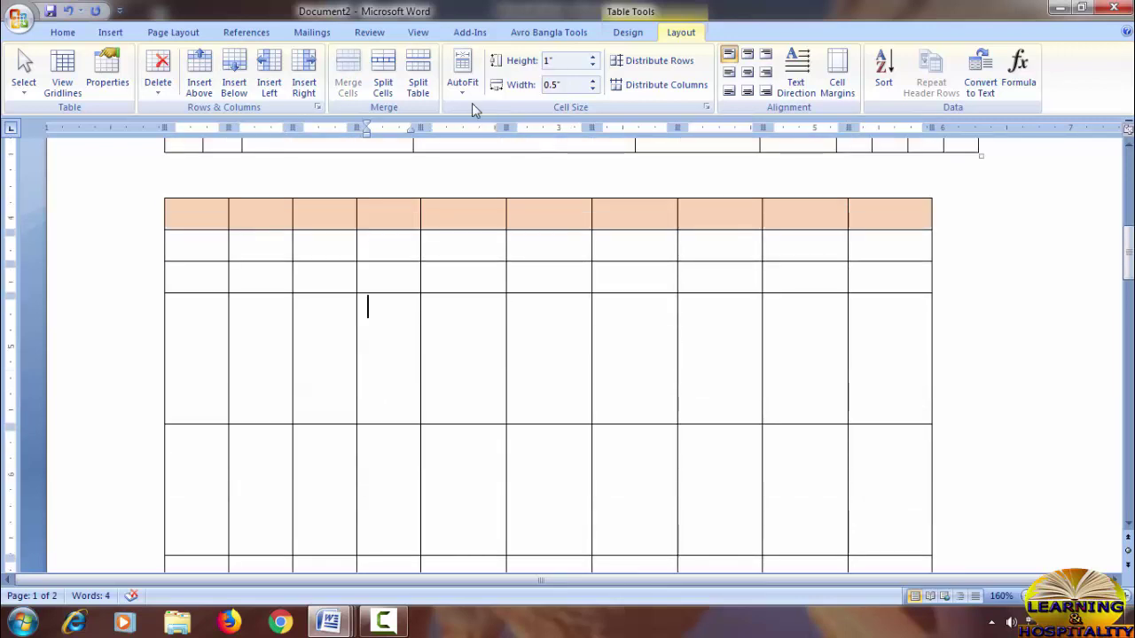
left_click(441, 370)
left_click_drag(200, 222, 878, 489)
left_click(467, 317)
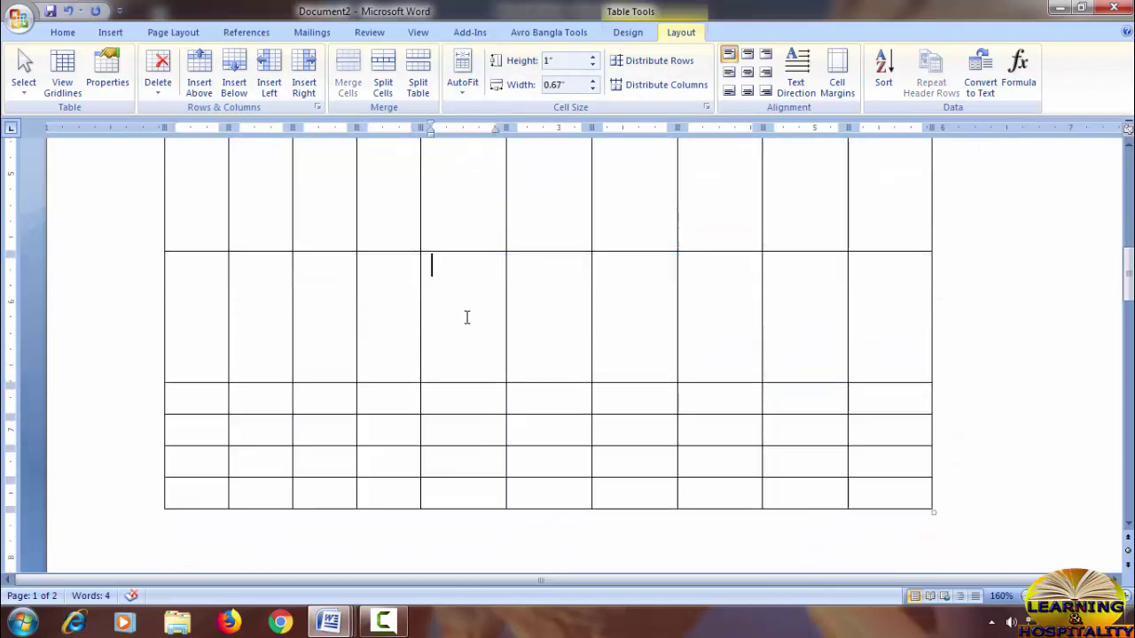
scroll(467, 316, "up", 2)
scroll(459, 316, "down", 3)
left_click_drag(219, 395, 322, 496)
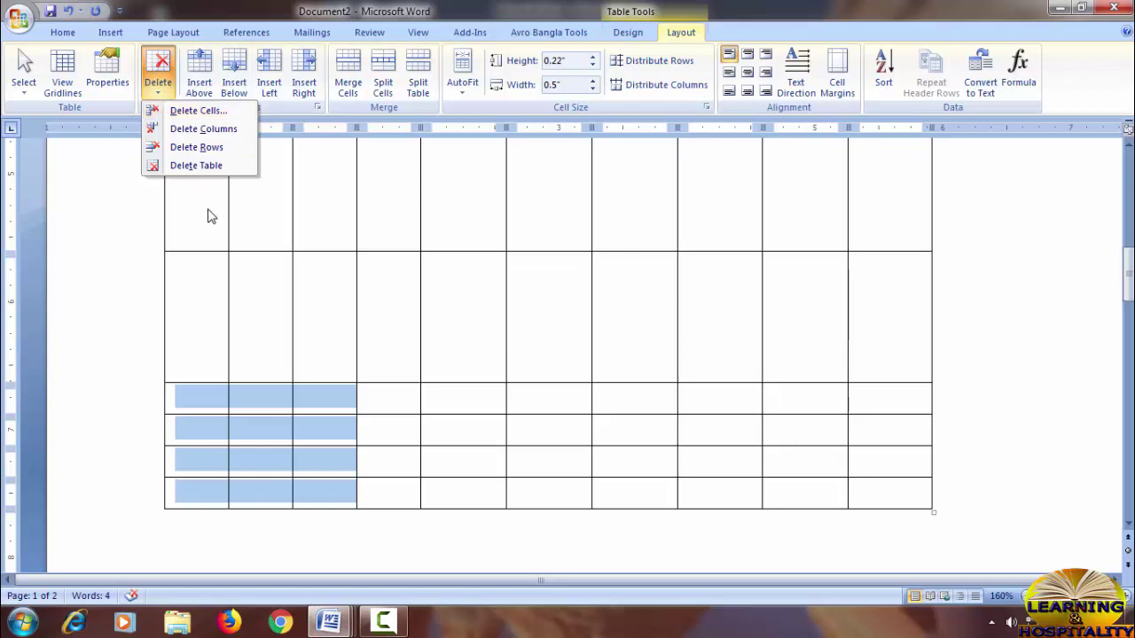
Delete the selected bottom four rows of the table
left_click(196, 147)
scroll(334, 277, "up", 1)
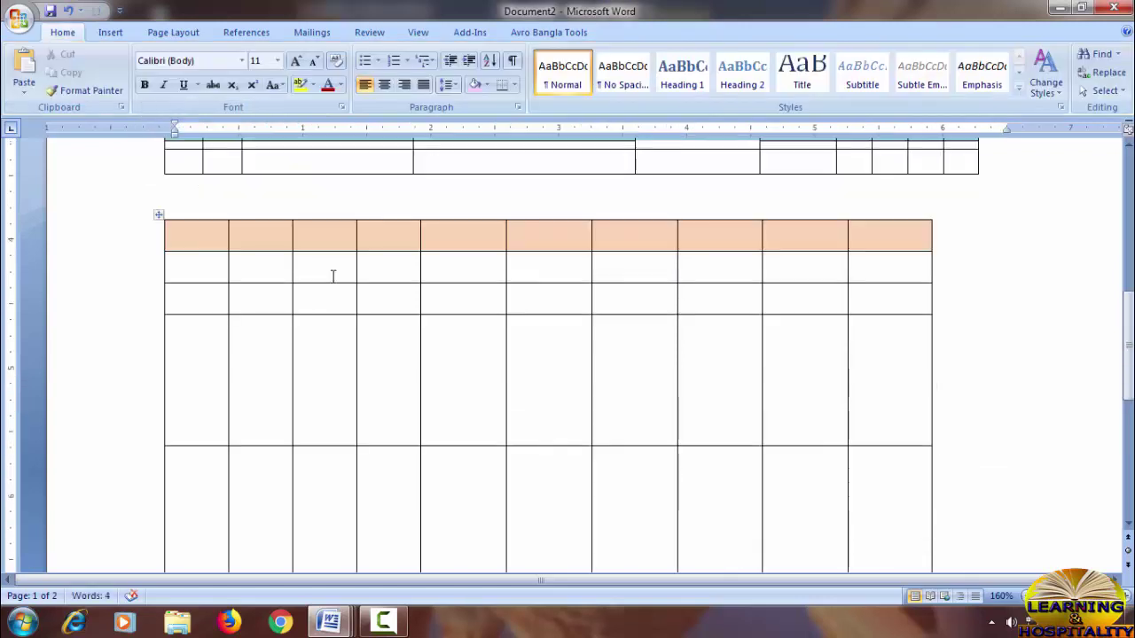
scroll(282, 262, "down", 1)
Select the table and apply AutoFit Window to stretch it across the page
left_click_drag(215, 182, 871, 446)
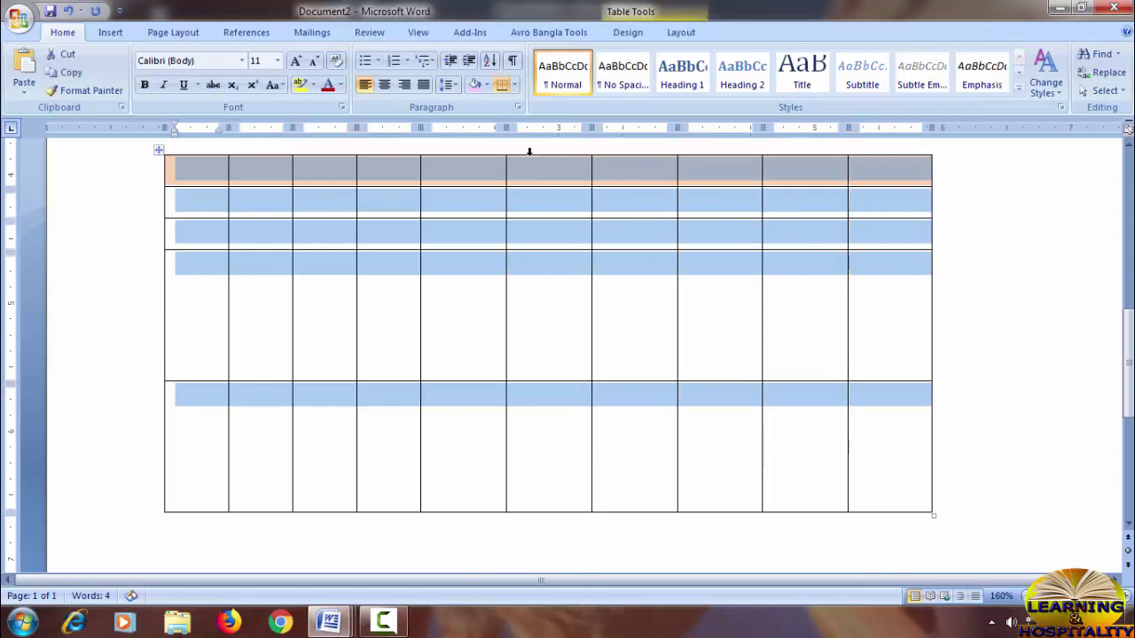
left_click(680, 32)
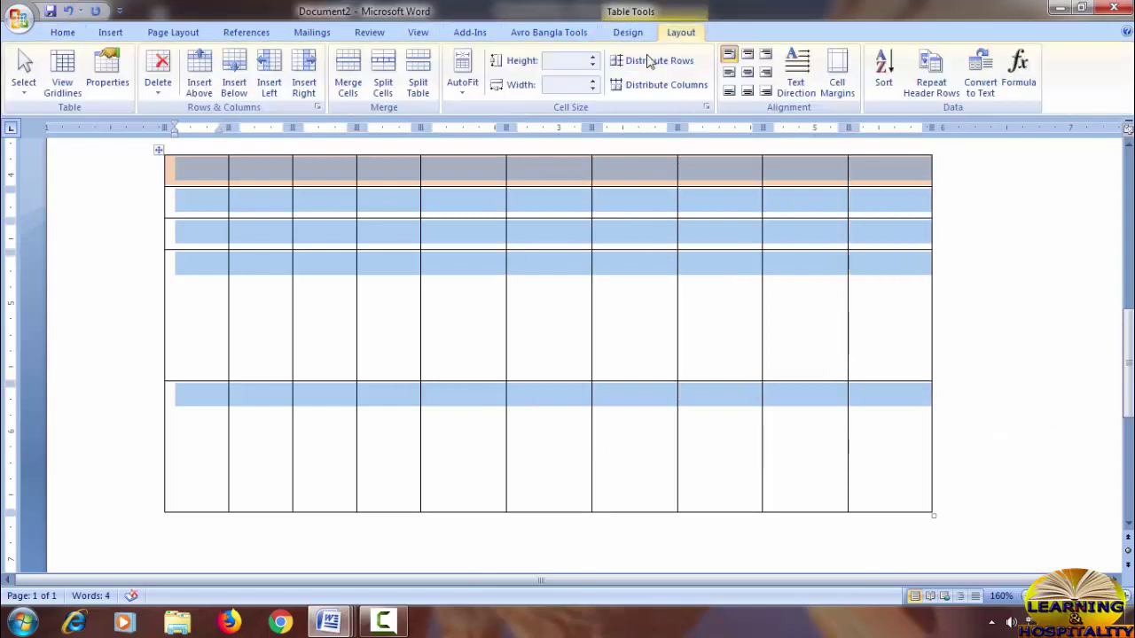
left_click(472, 80)
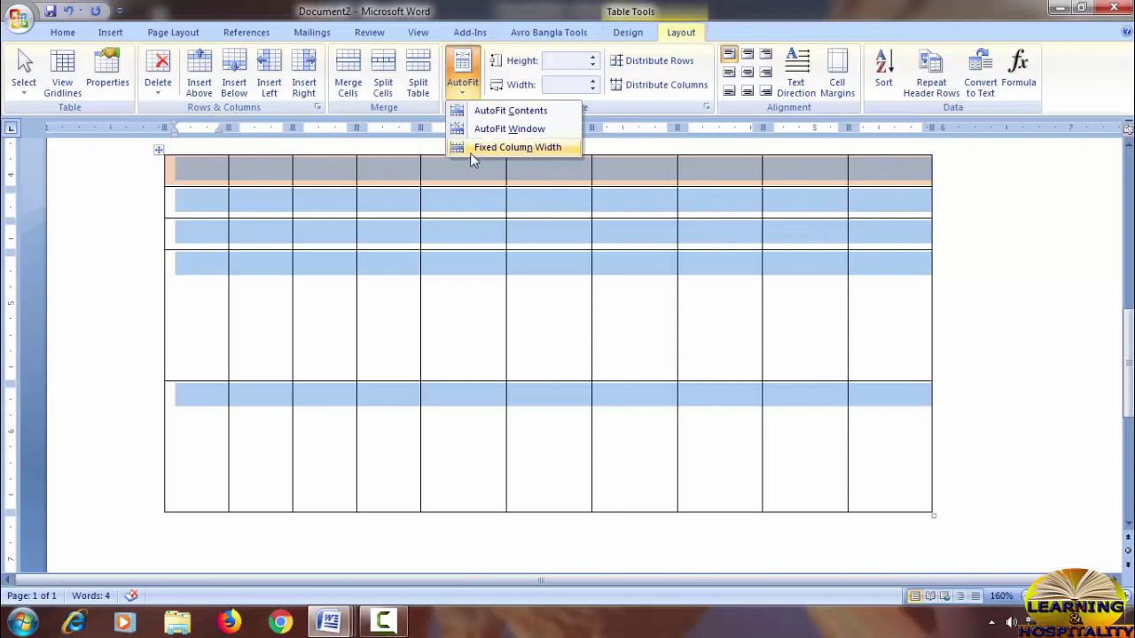
left_click(490, 129)
left_click(1069, 279)
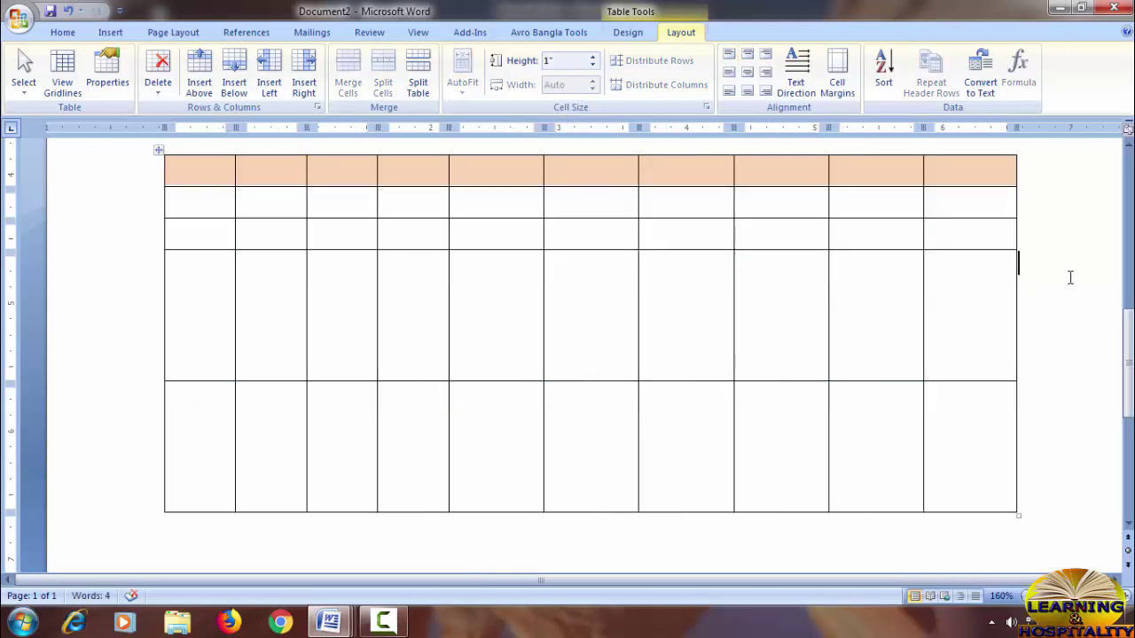
Select the whole table again and bring up the AutoFit choices
scroll(1070, 277, "up", 2)
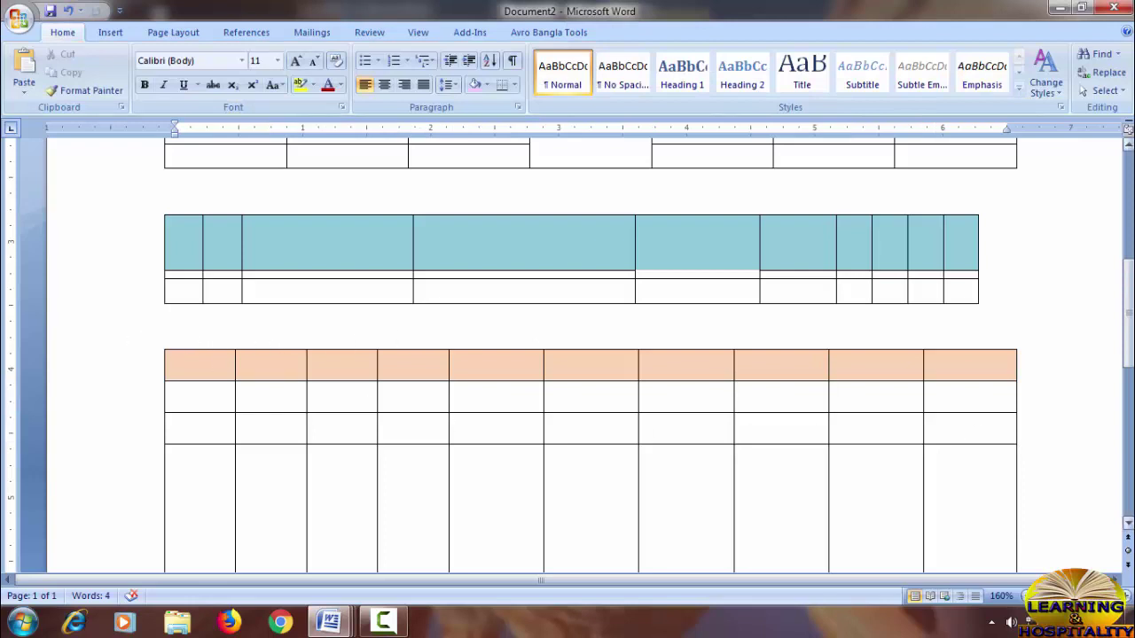
scroll(816, 433, "down", 8)
scroll(1038, 314, "up", 7)
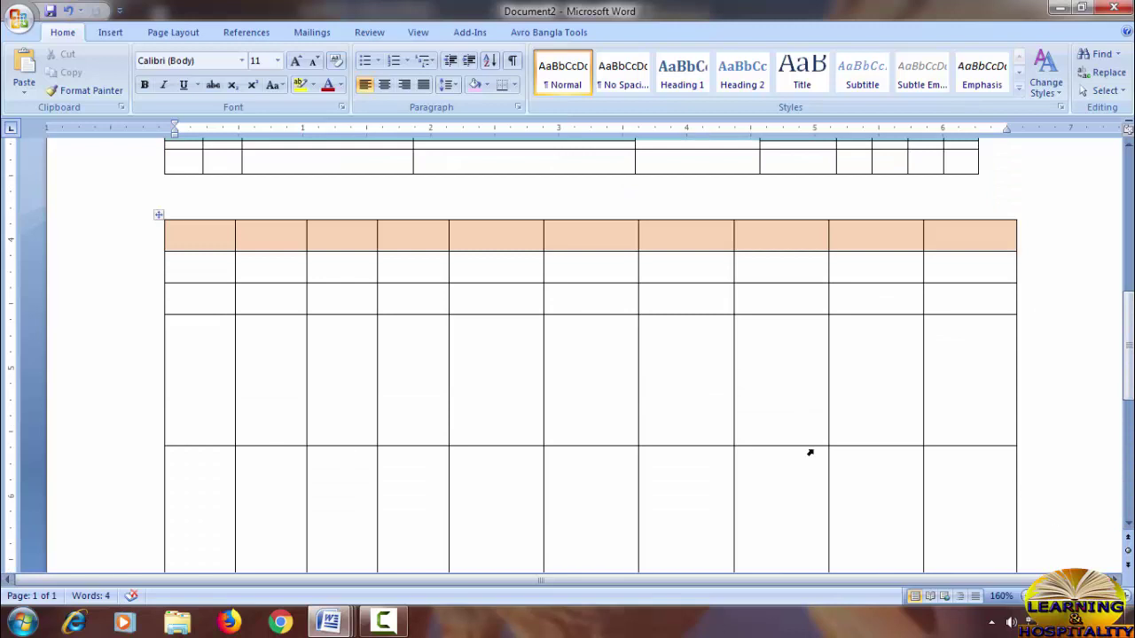
left_click_drag(202, 239, 993, 452)
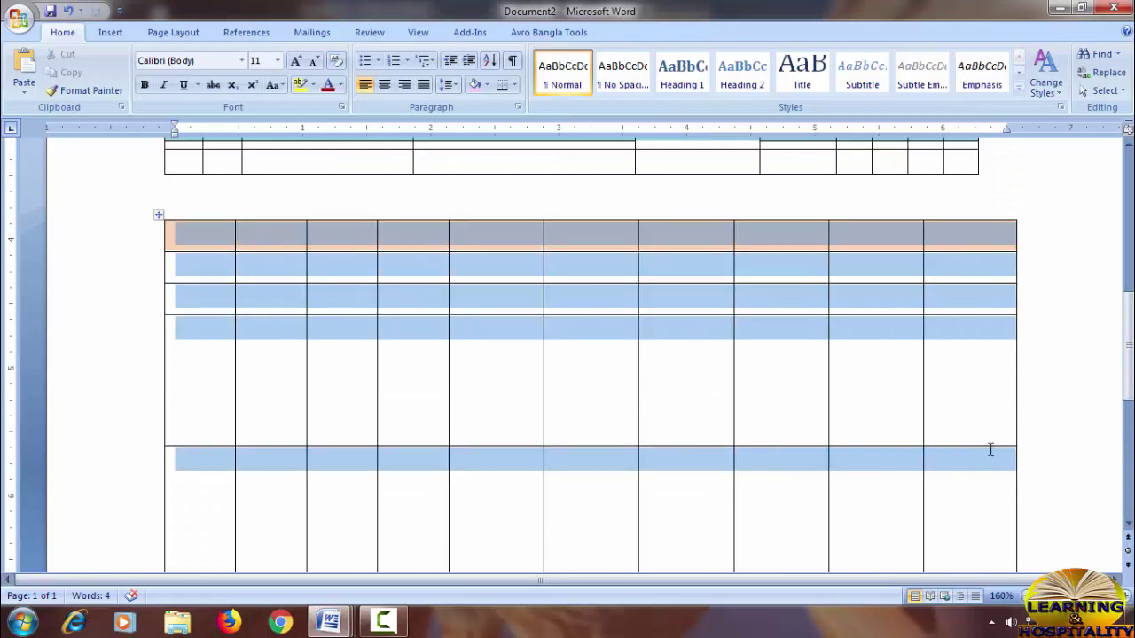
scroll(992, 448, "down", 3)
scroll(992, 449, "up", 3)
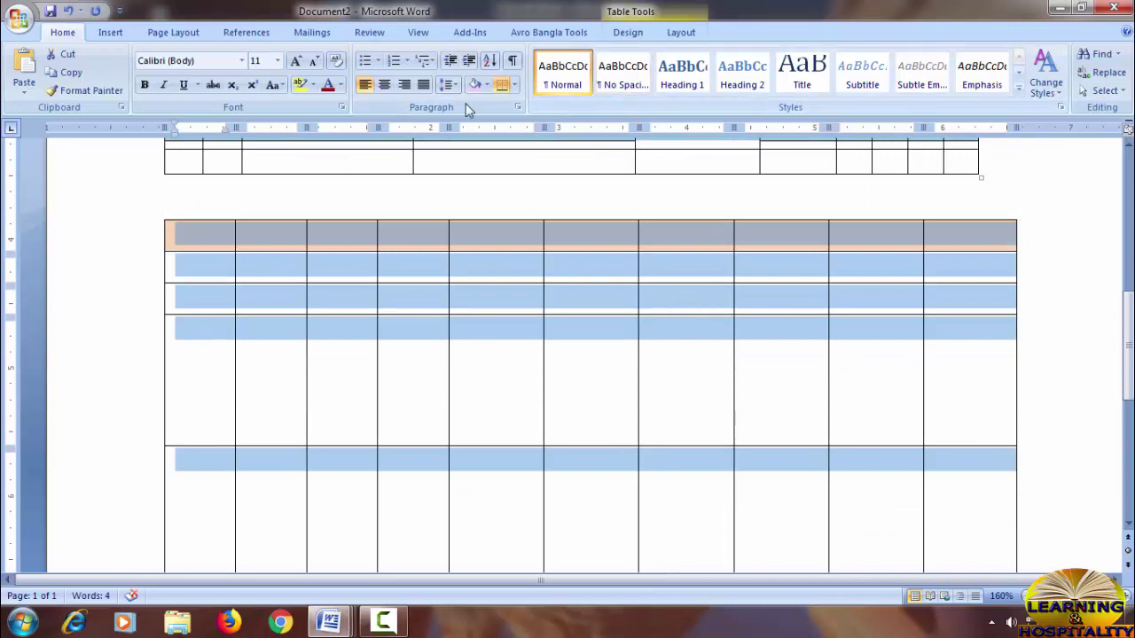
left_click(680, 33)
left_click(462, 78)
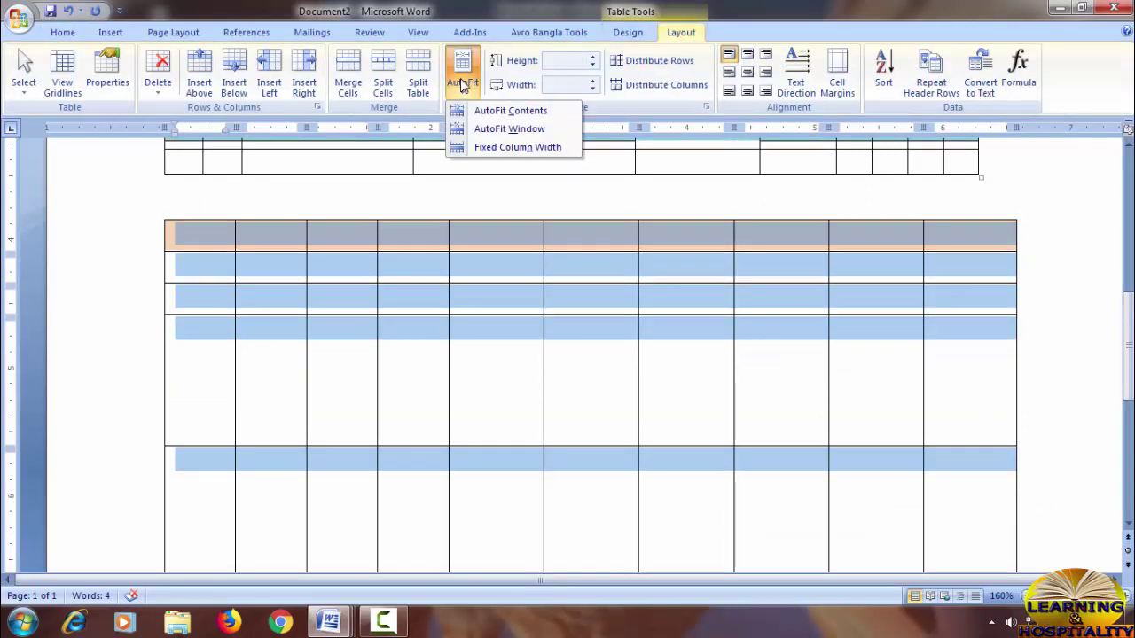
Apply AutoFit Contents, then switch the table to Fixed Column Width at about 0.17" columns
left_click(510, 112)
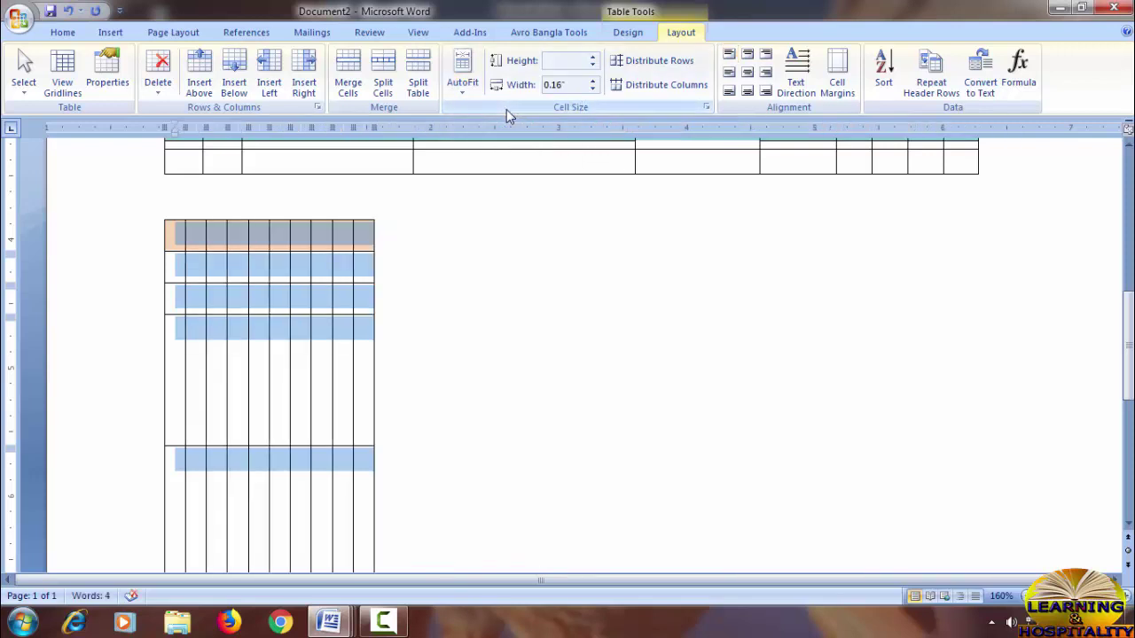
left_click(467, 71)
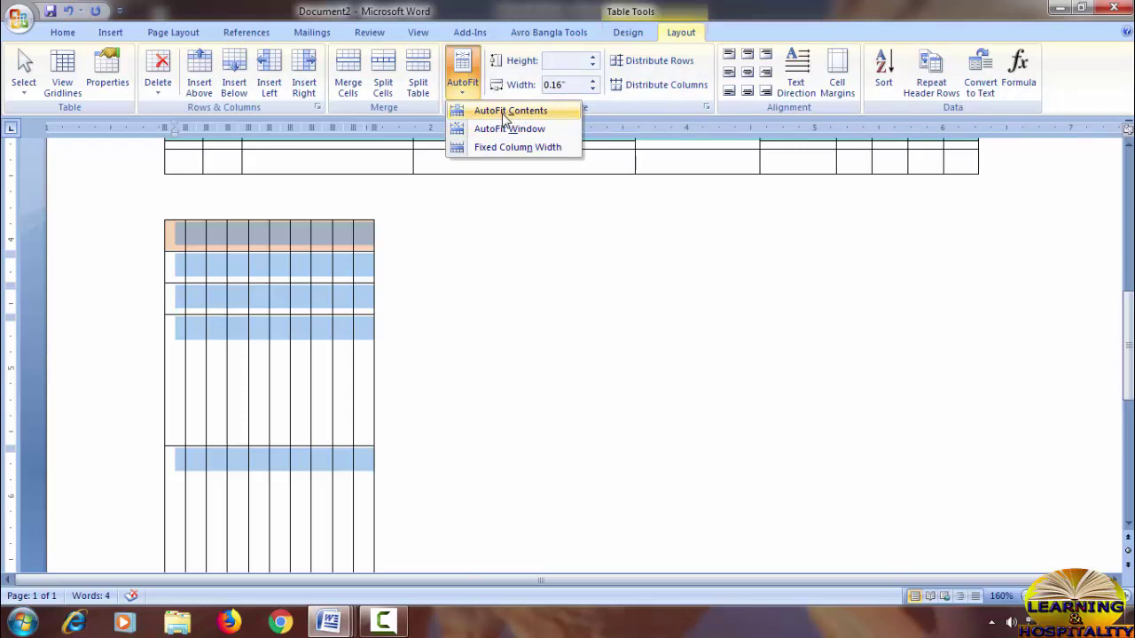
left_click(577, 86)
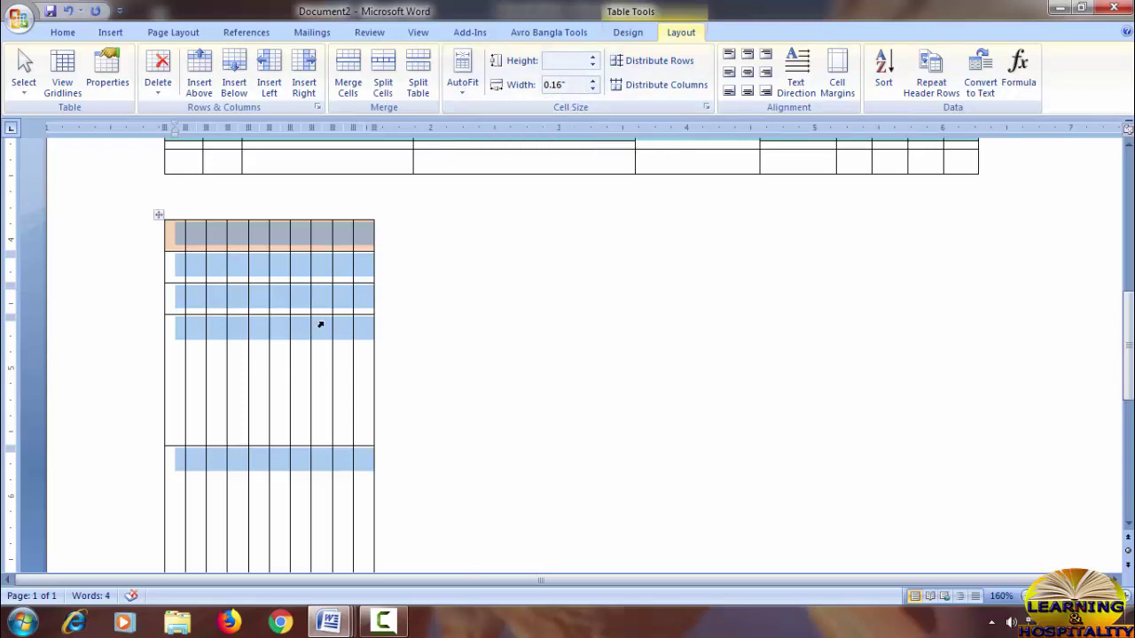
left_click(462, 78)
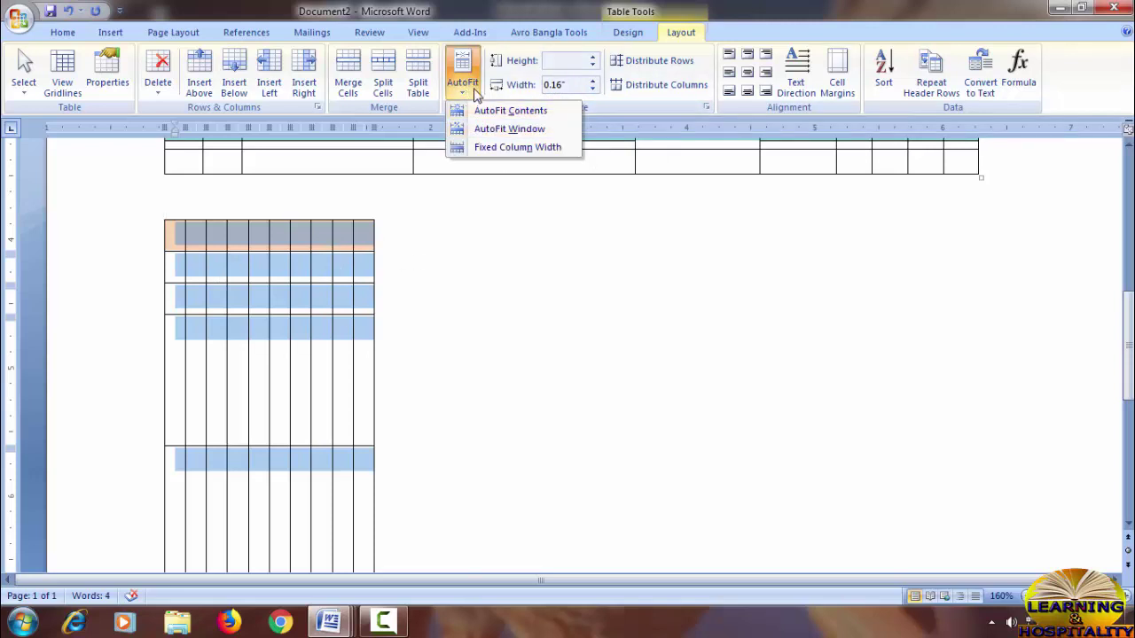
left_click(510, 147)
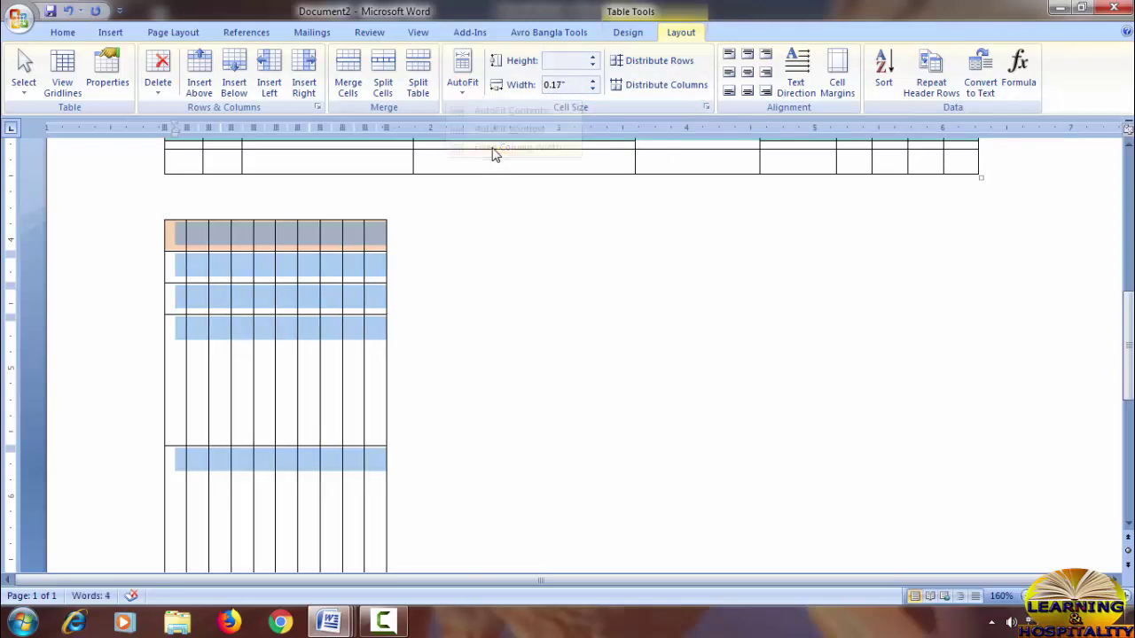
left_click(465, 78)
left_click(464, 78)
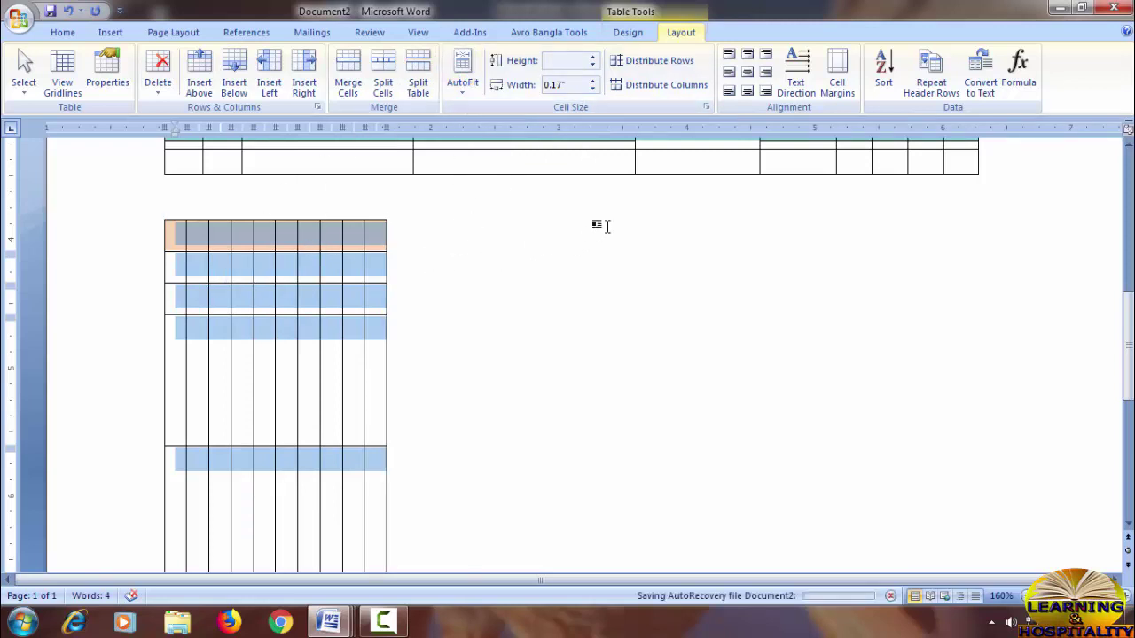
Select every cell of the narrow table and distribute its rows evenly at 0.53" each
left_click(359, 367)
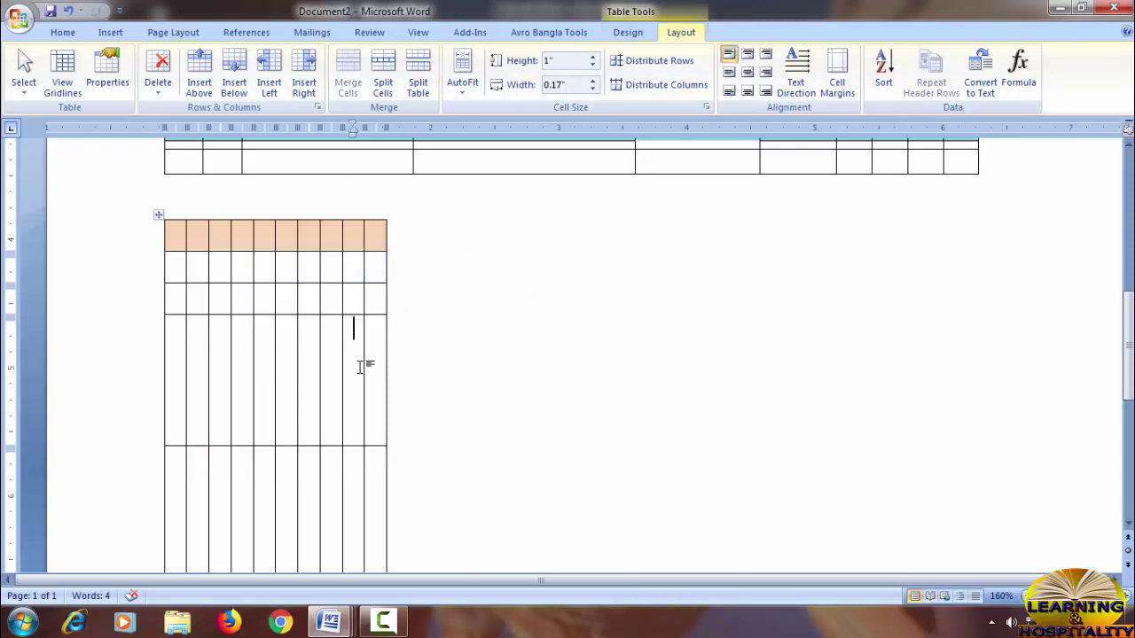
scroll(363, 366, "down", 2)
scroll(377, 350, "up", 2)
scroll(380, 339, "down", 1)
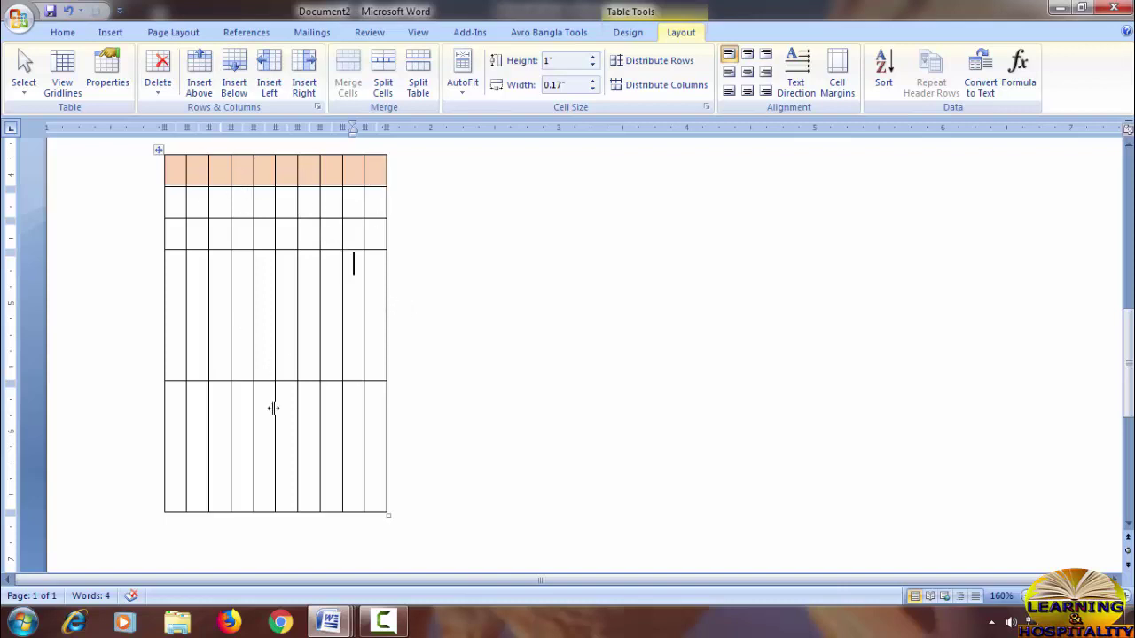
left_click_drag(171, 169, 375, 440)
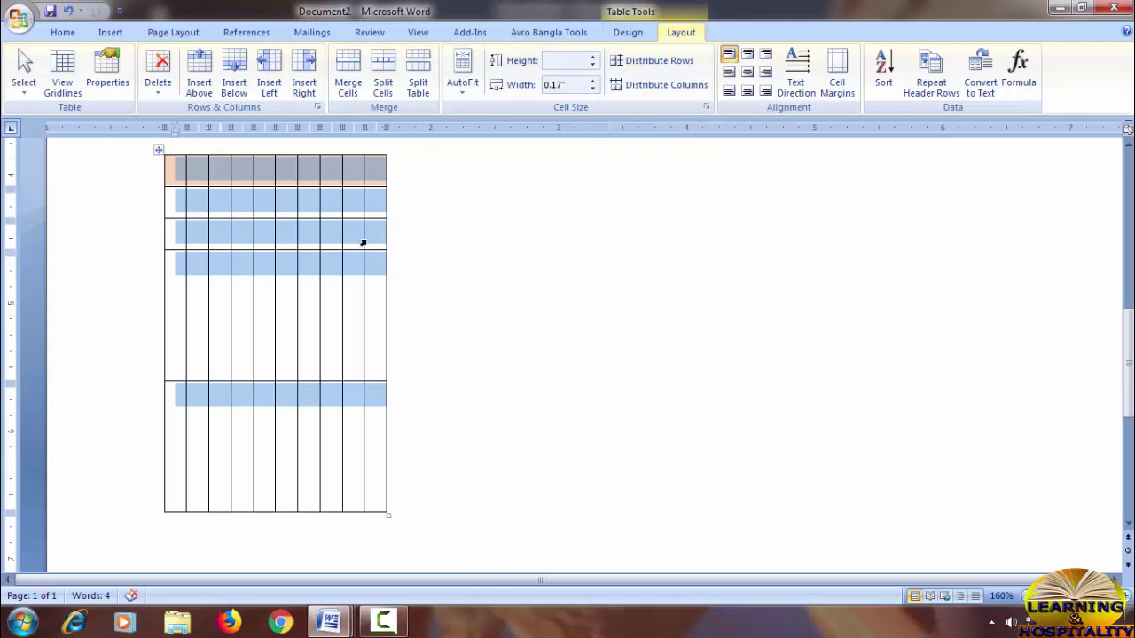
left_click(645, 62)
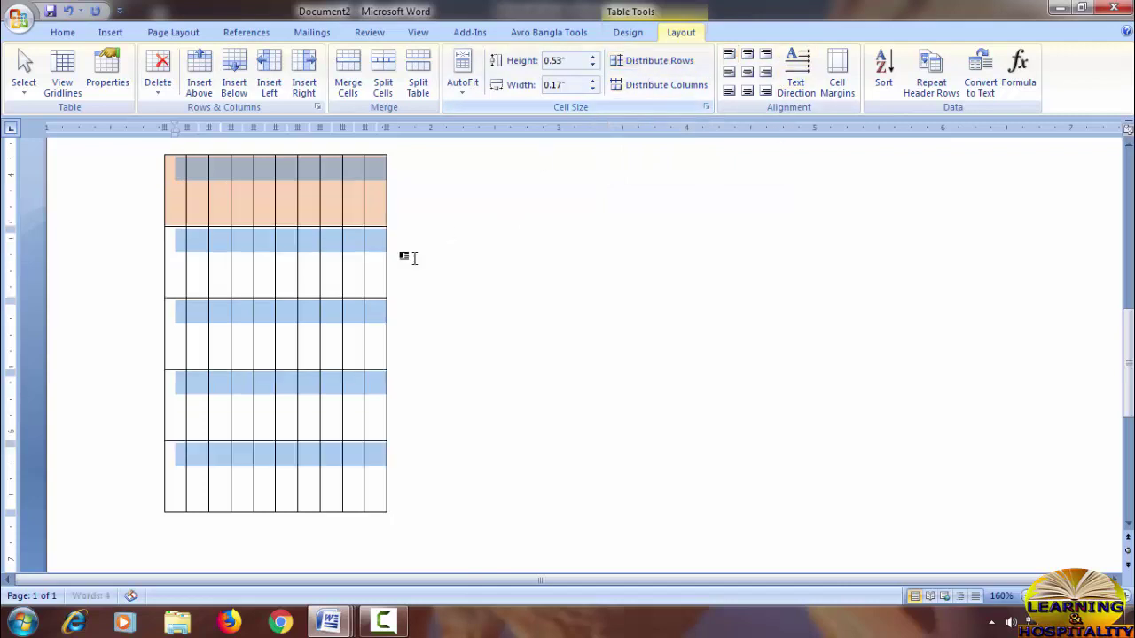
left_click(315, 338)
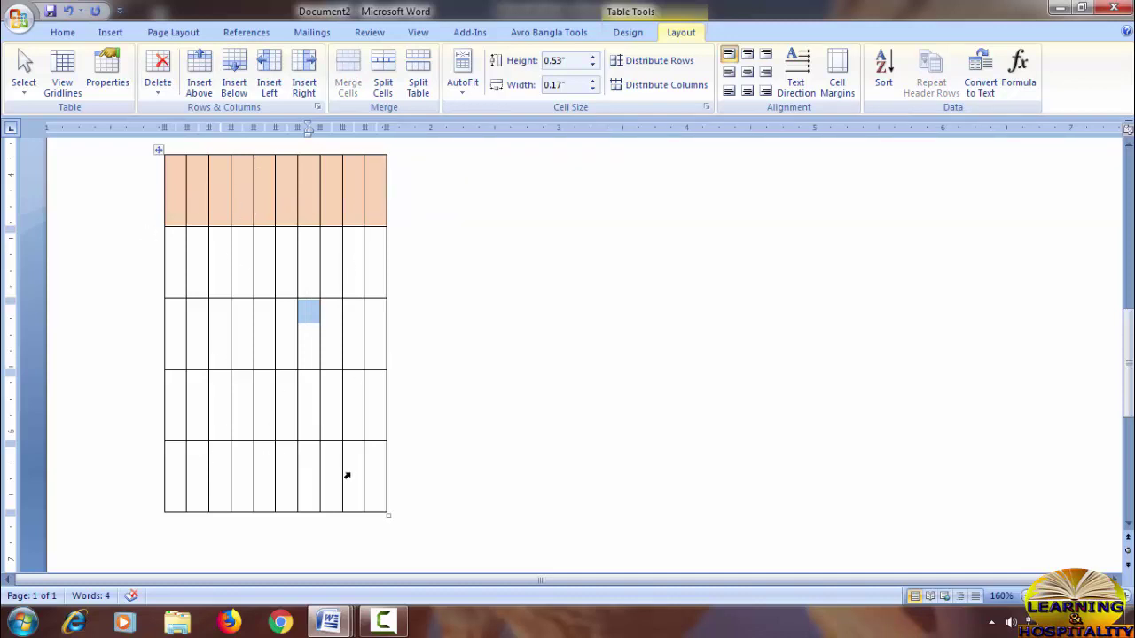
Widen the table by dragging its right edge out to the page margin
left_click(314, 266)
mouse_move(383, 166)
left_mouse_down()
mouse_move(532, 185)
mouse_move(1026, 192)
mouse_move(991, 195)
left_mouse_up()
left_click(519, 255)
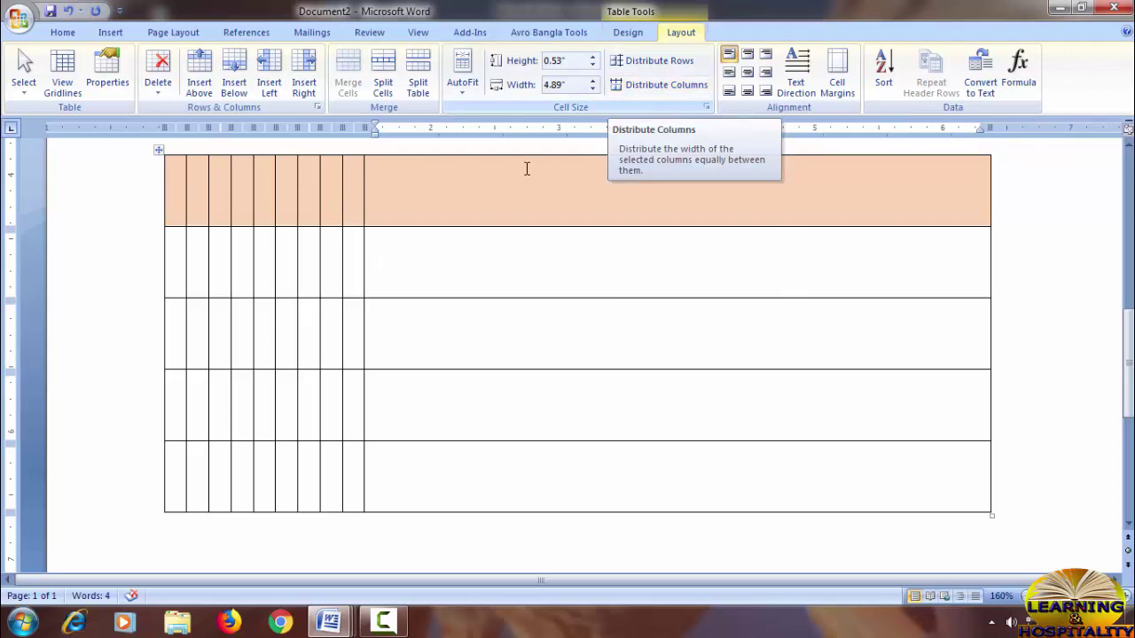
Distribute only the header row's columns, then undo that change
left_click_drag(178, 175, 427, 478)
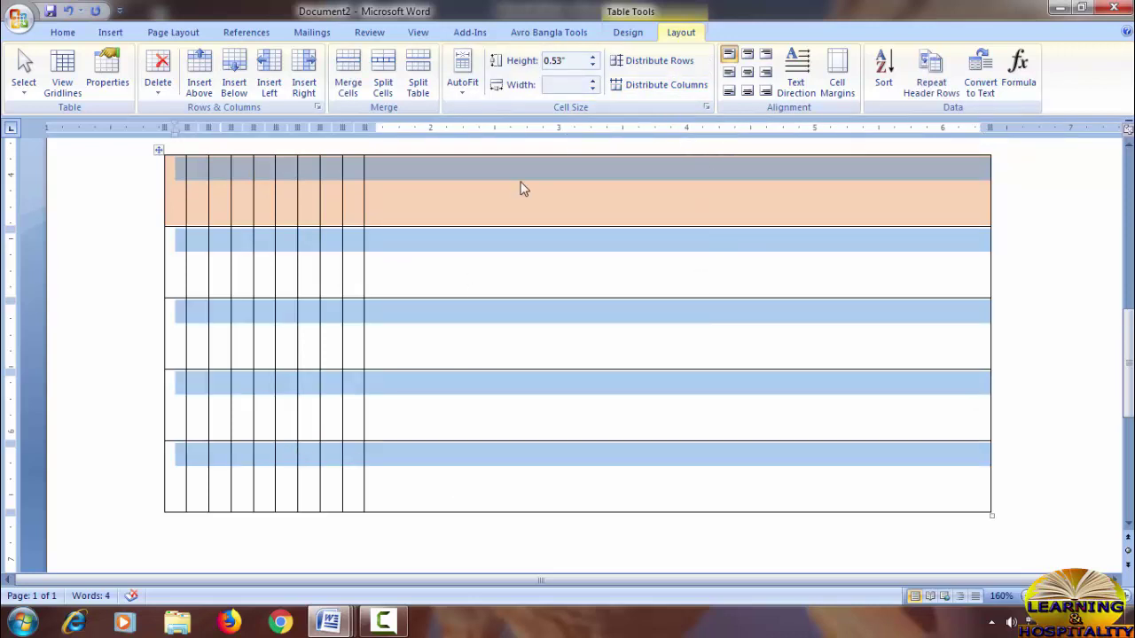
left_click(534, 260)
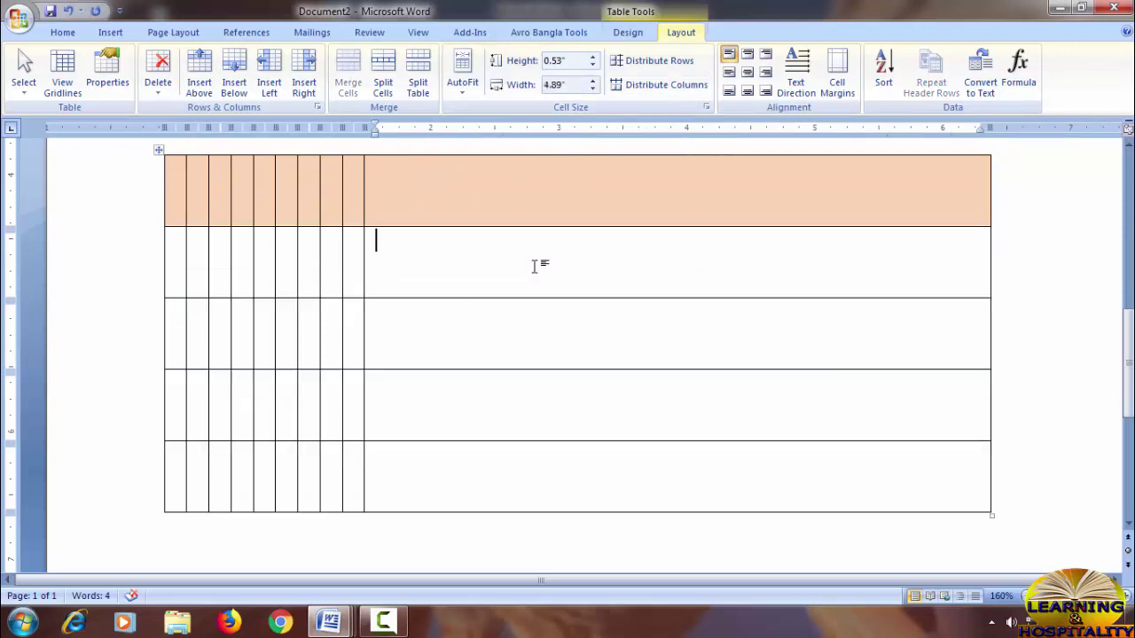
left_click_drag(173, 181, 398, 183)
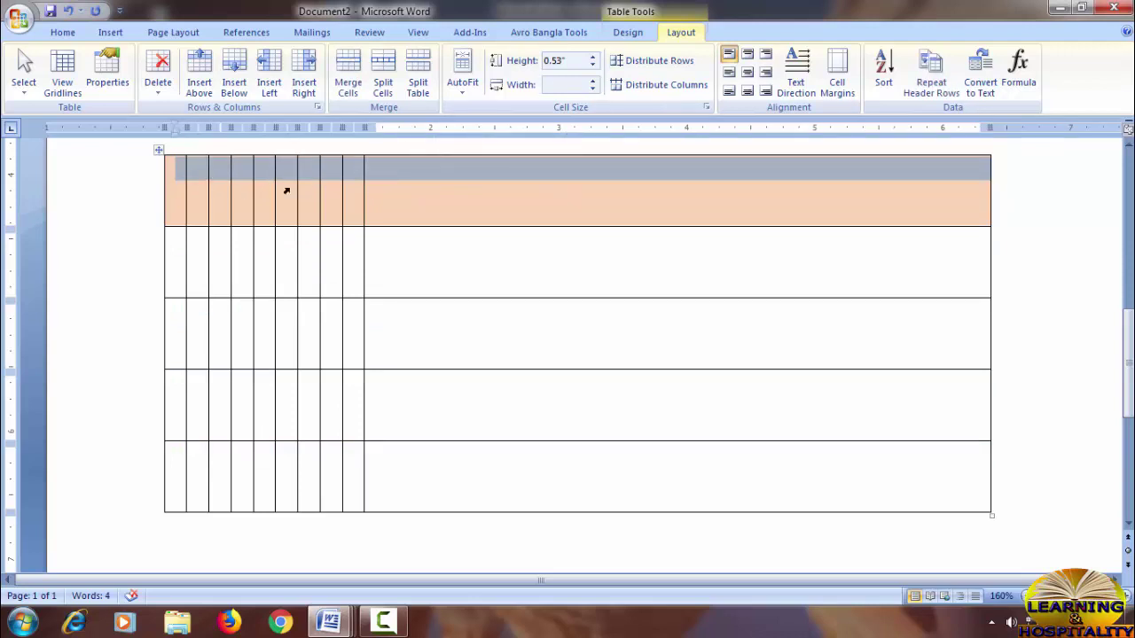
left_click(667, 89)
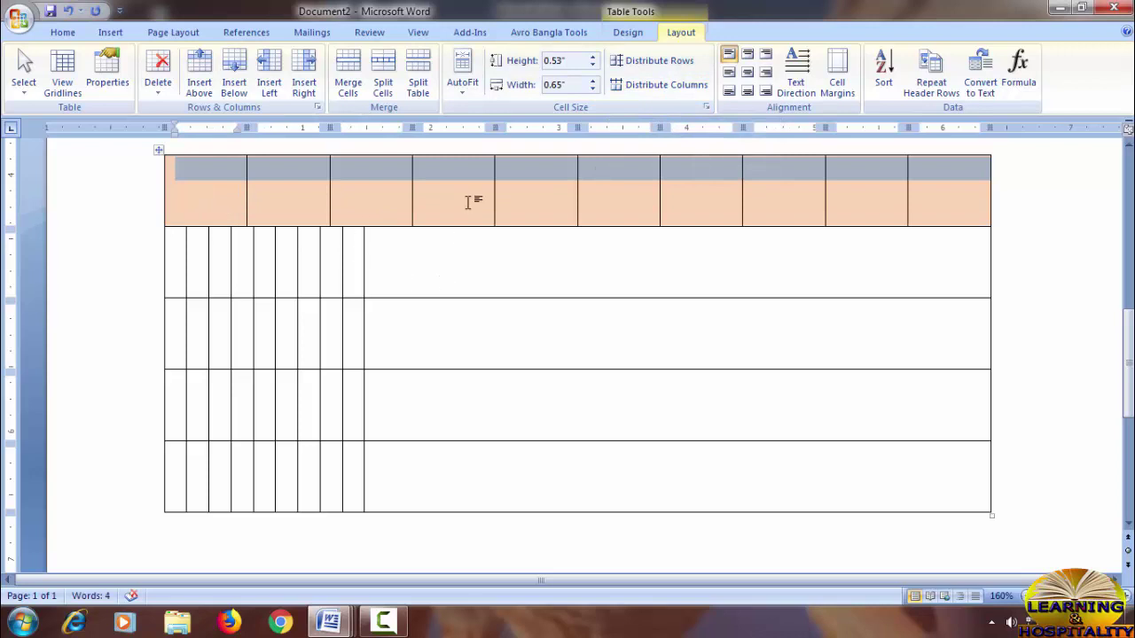
left_click(67, 11)
left_click(183, 171)
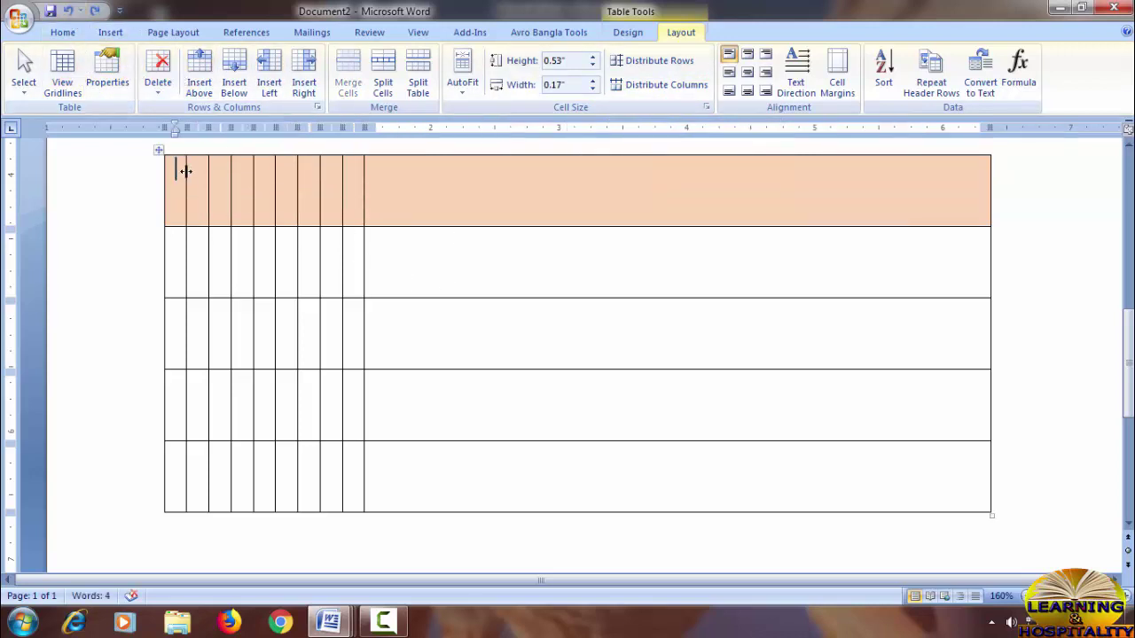
Distribute all ten table columns evenly at 0.65" each
left_click_drag(189, 191, 390, 421)
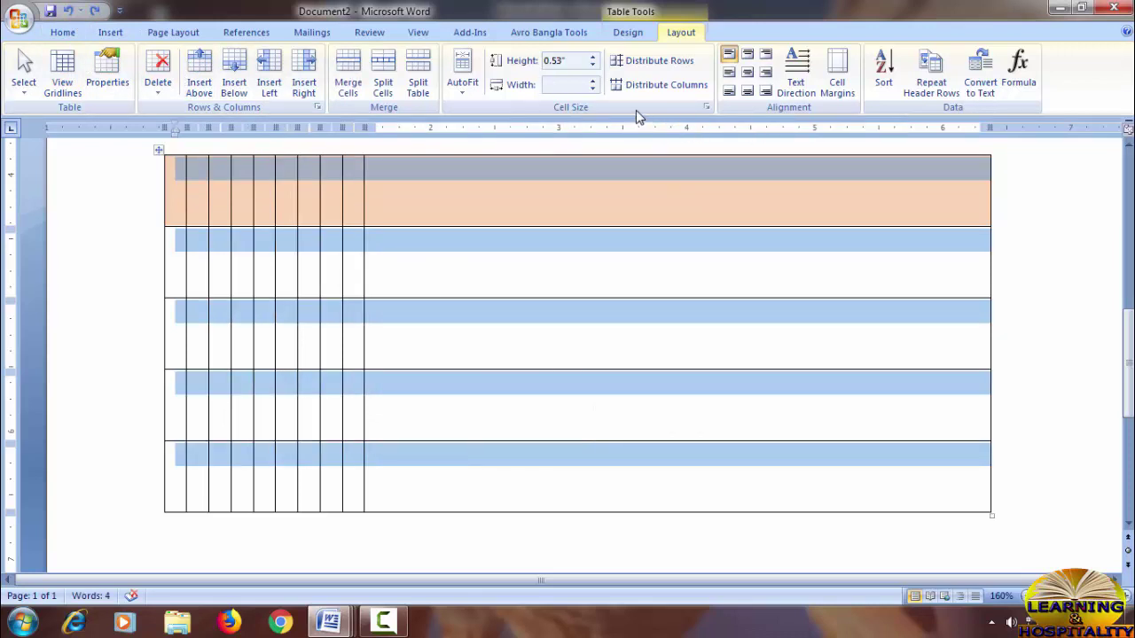
left_click(636, 85)
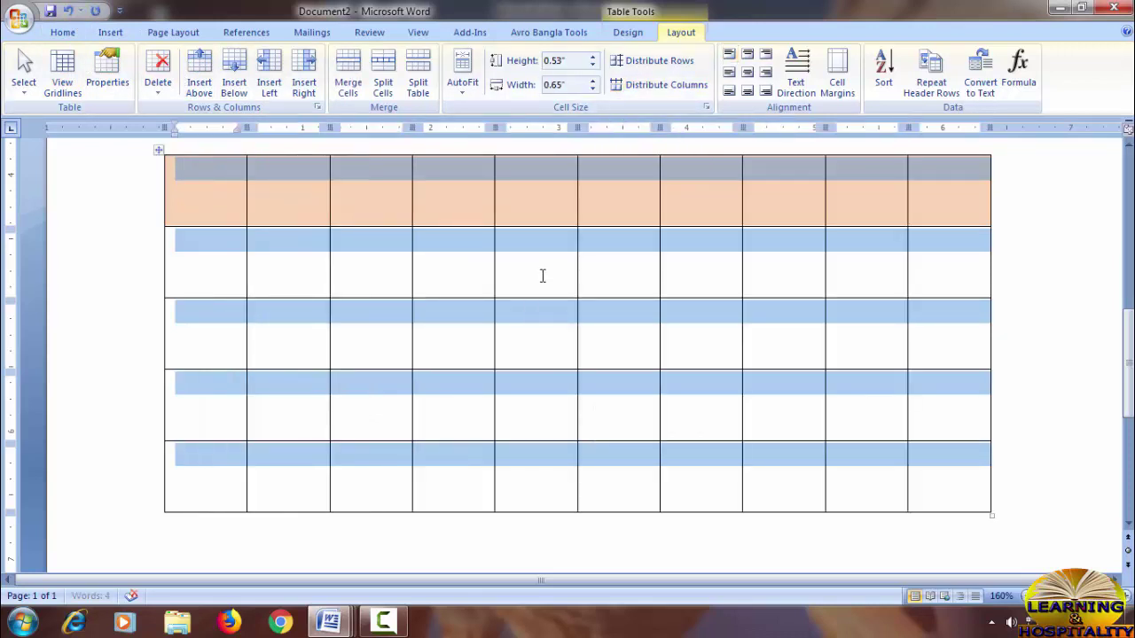
left_click(542, 273)
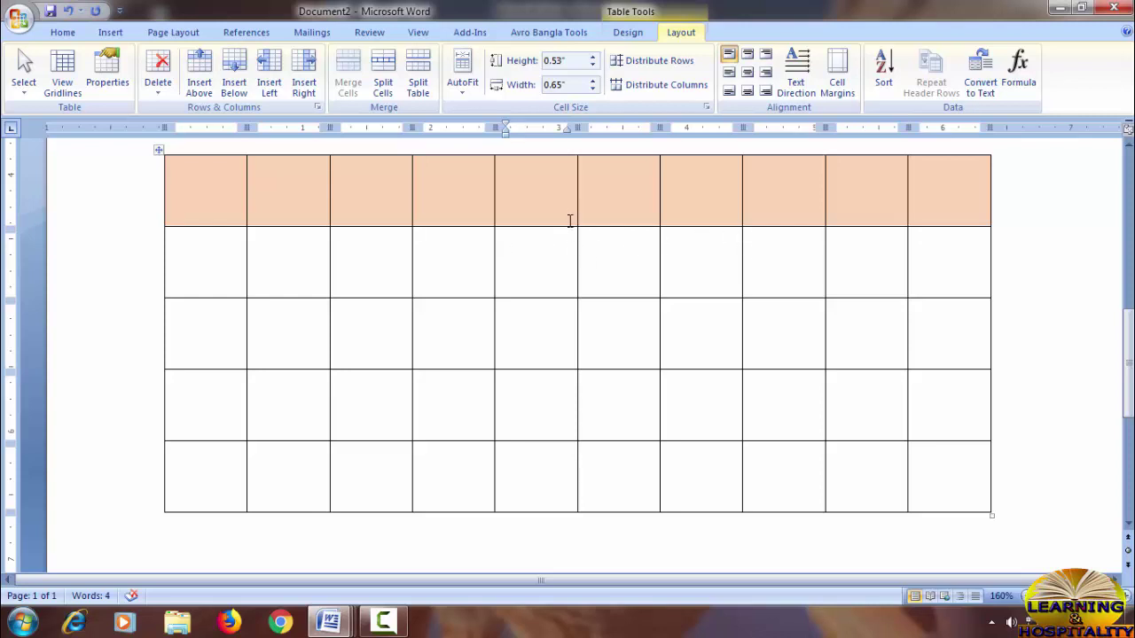
Enter 12 in the fifth cell of the table's second row
scroll(578, 222, "down", 1)
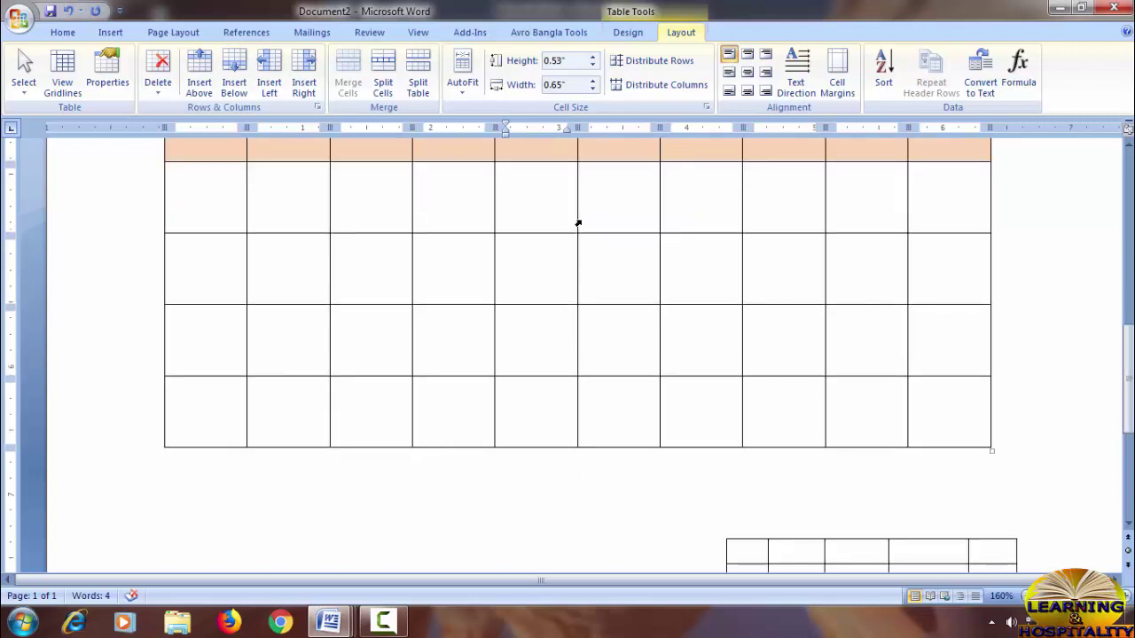
scroll(578, 221, "up", 6)
scroll(581, 224, "down", 2)
scroll(580, 223, "down", 3)
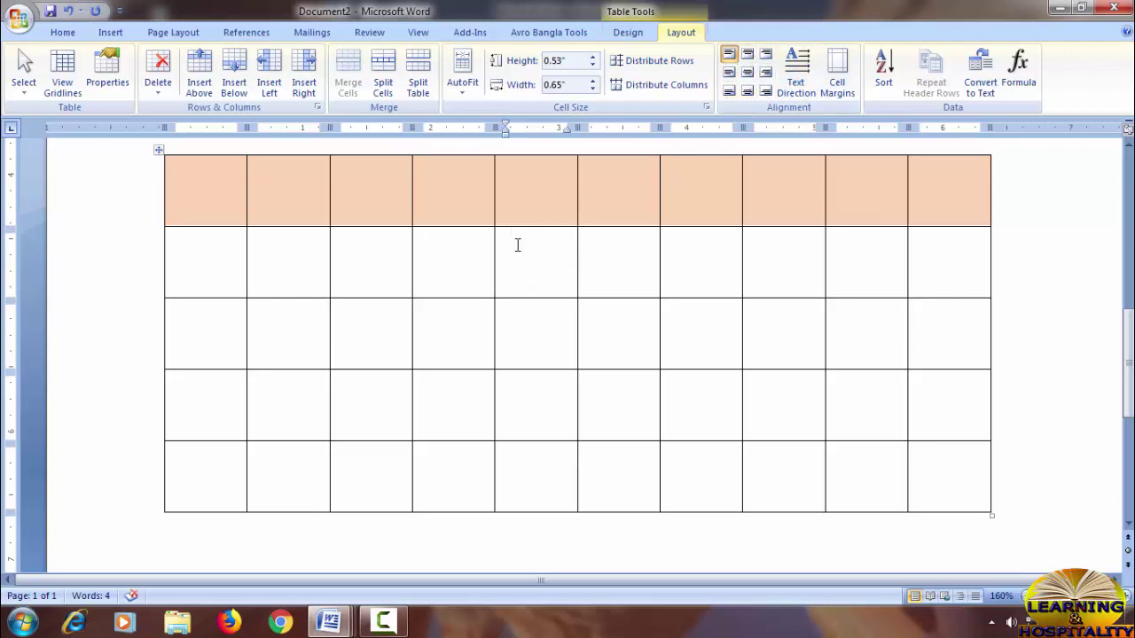
type("12")
Try top, bottom and right alignments for 12, finishing with Align Center
left_click(751, 58)
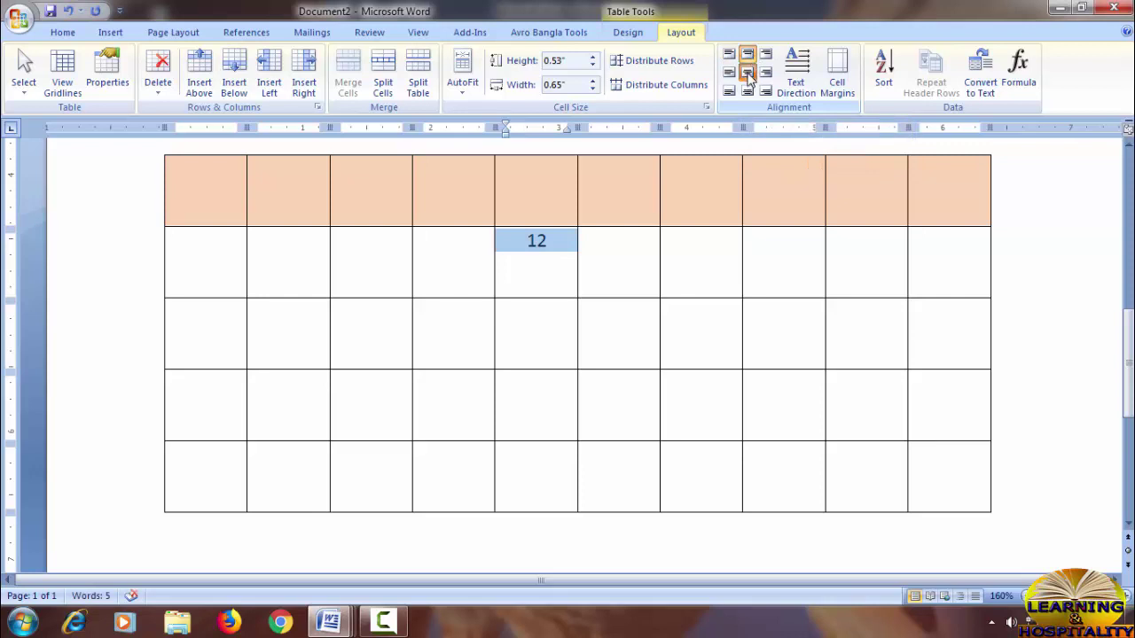
left_click(748, 75)
left_click(747, 92)
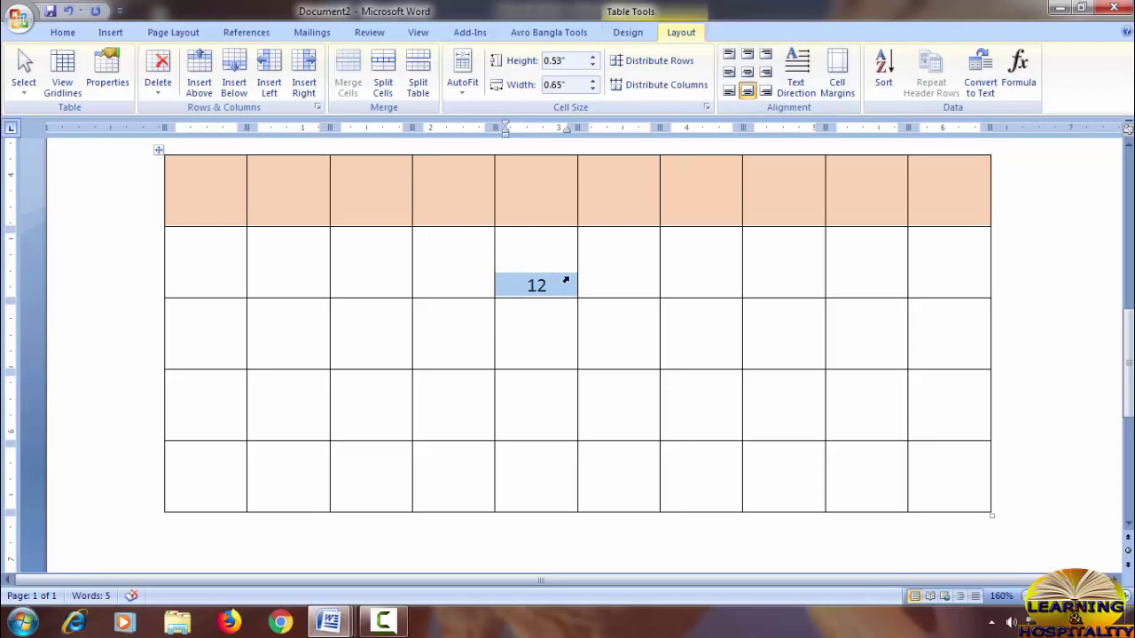
left_click(748, 73)
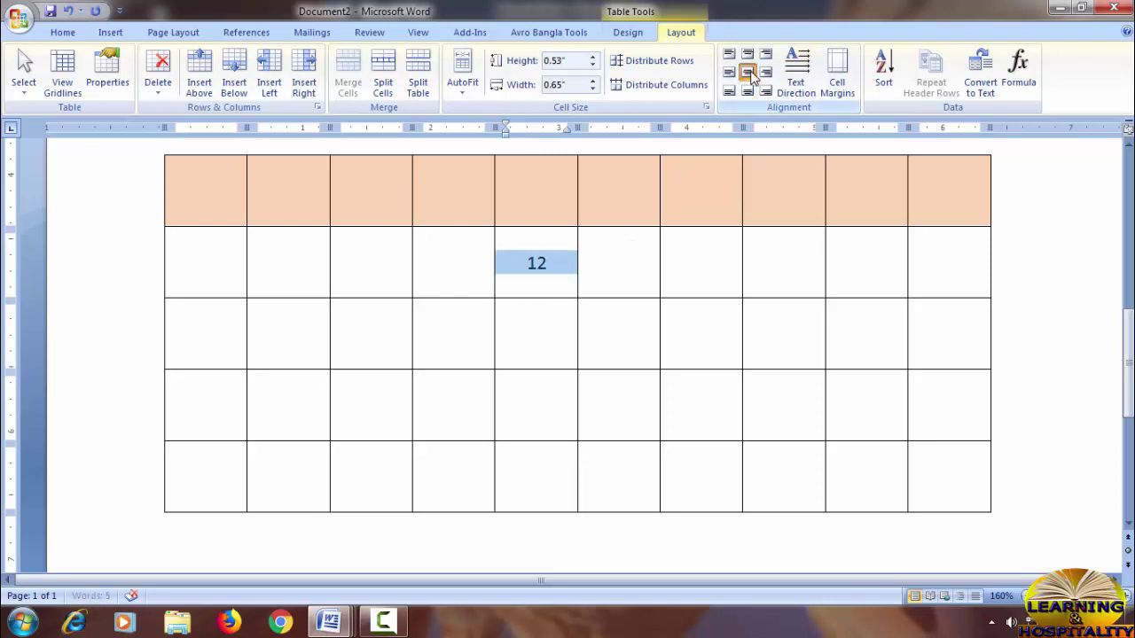
left_click(768, 94)
left_click(748, 73)
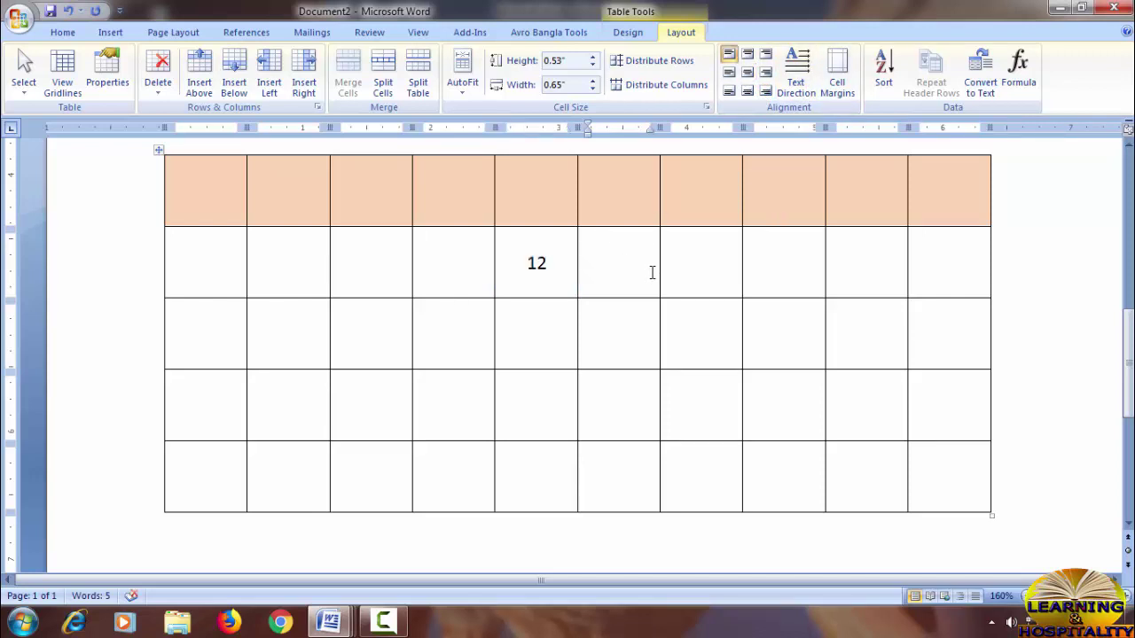
Type Dhaka beside 12, cycle its text direction back to horizontal, and open Cell Margins
type("Dhaka")
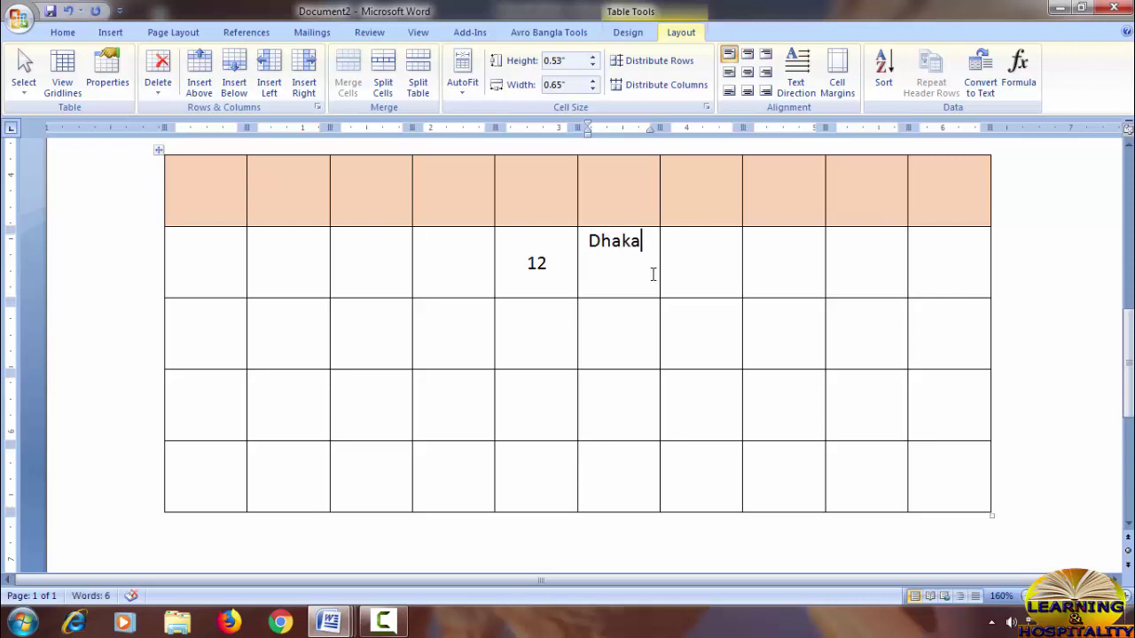
left_click(802, 70)
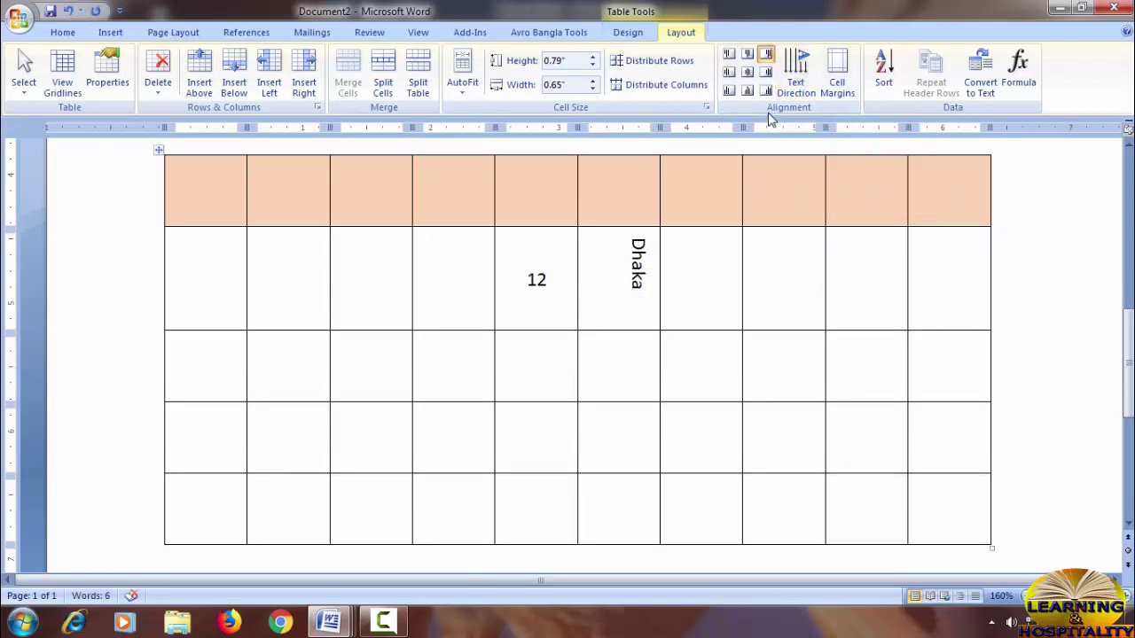
left_click(798, 72)
left_click(800, 74)
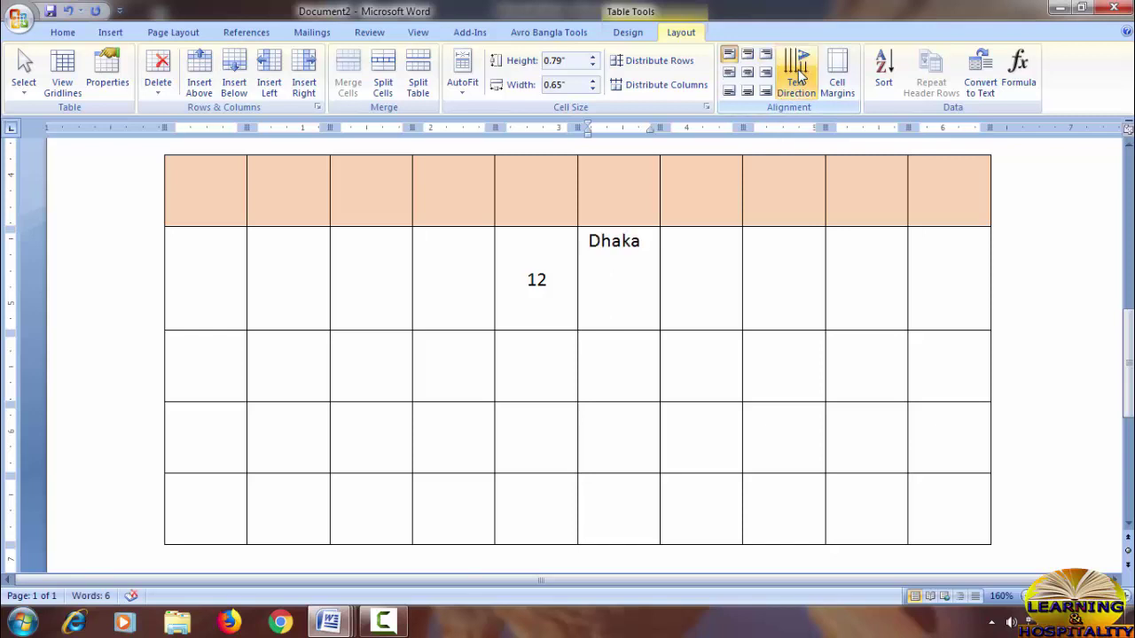
left_click(799, 74)
left_click(800, 75)
left_click(801, 77)
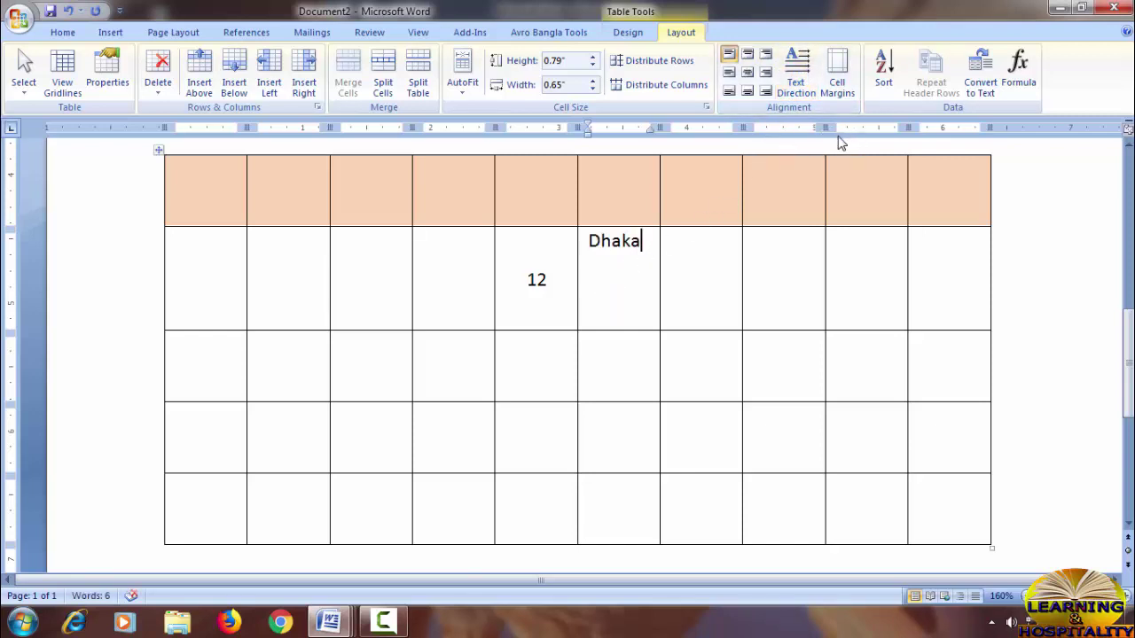
left_click(842, 89)
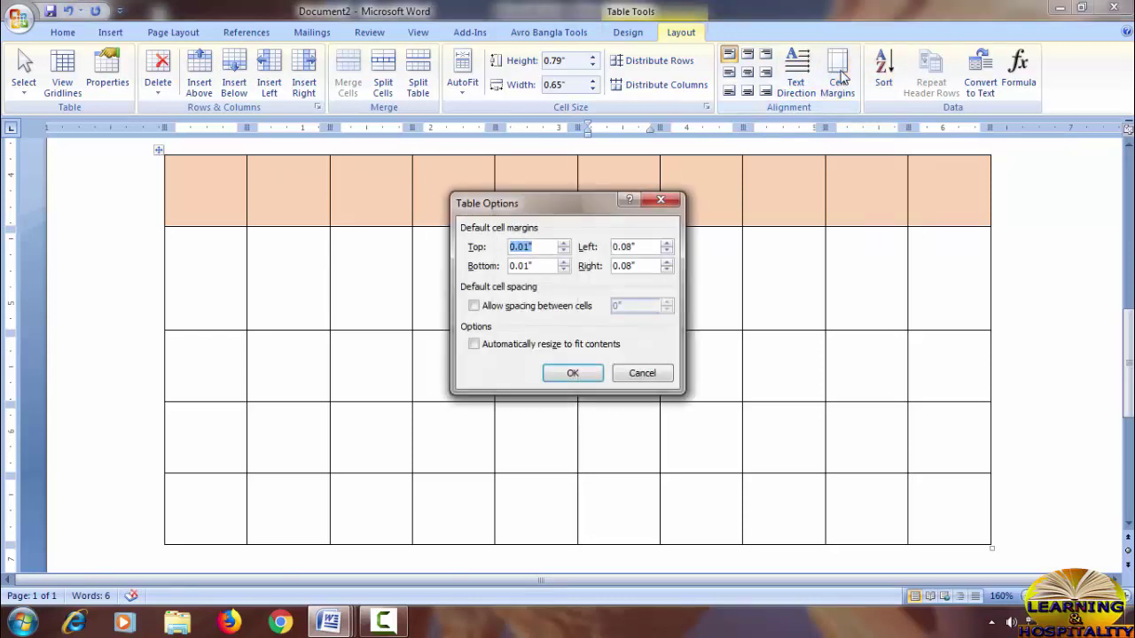
Cancel Table Options unchanged and scroll back to the orange-header table holding Dhaka and 12
left_click(631, 374)
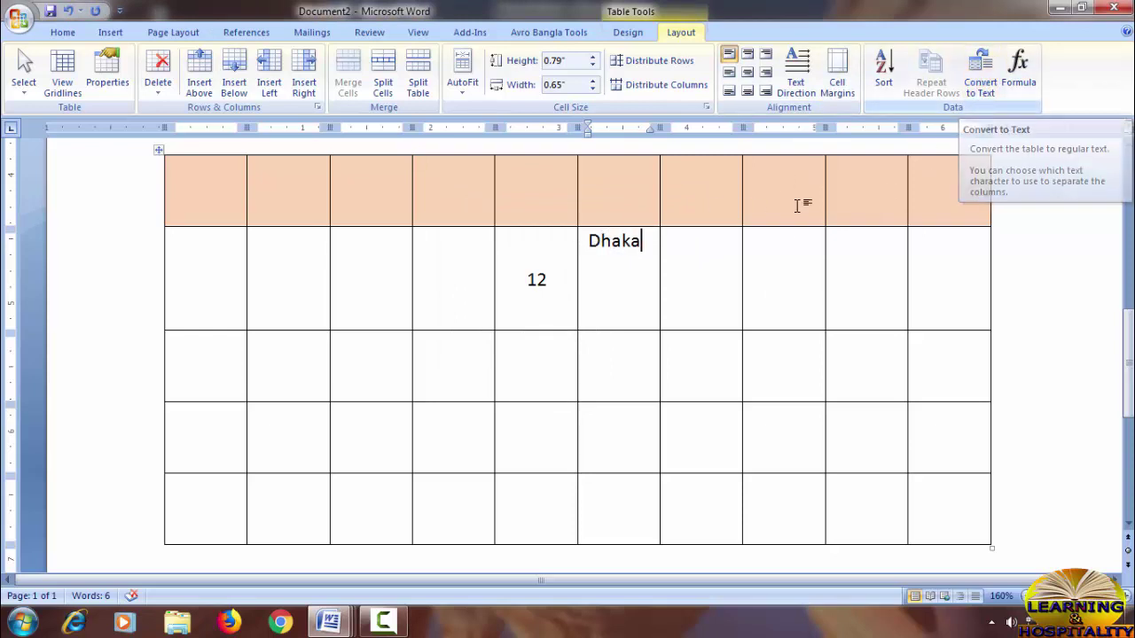
scroll(745, 345, "up", 10)
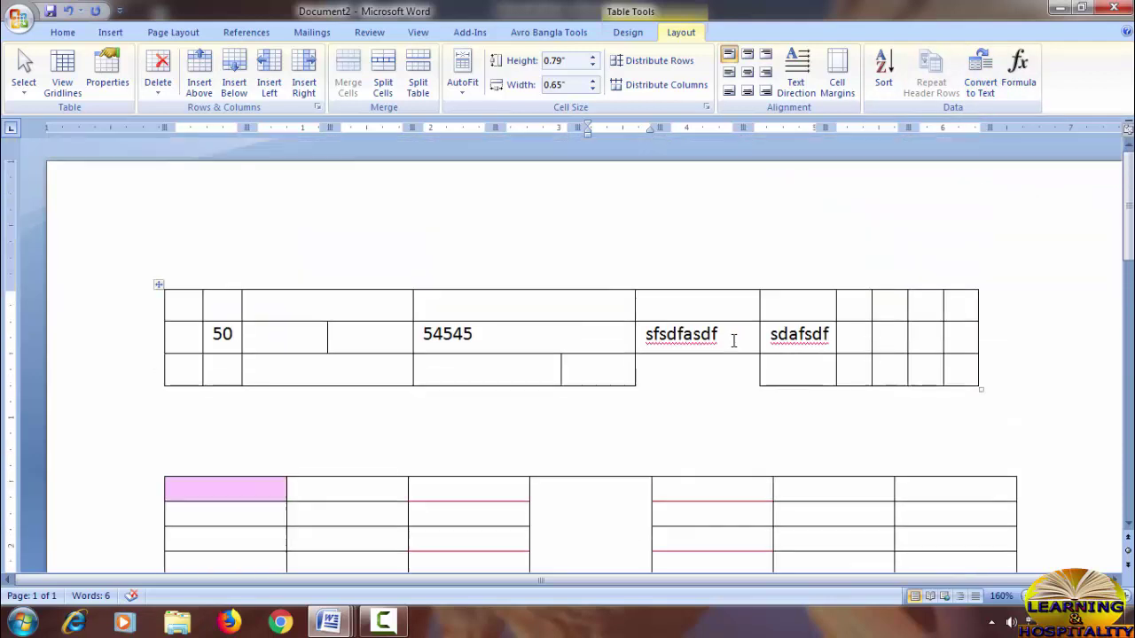
scroll(734, 340, "down", 2)
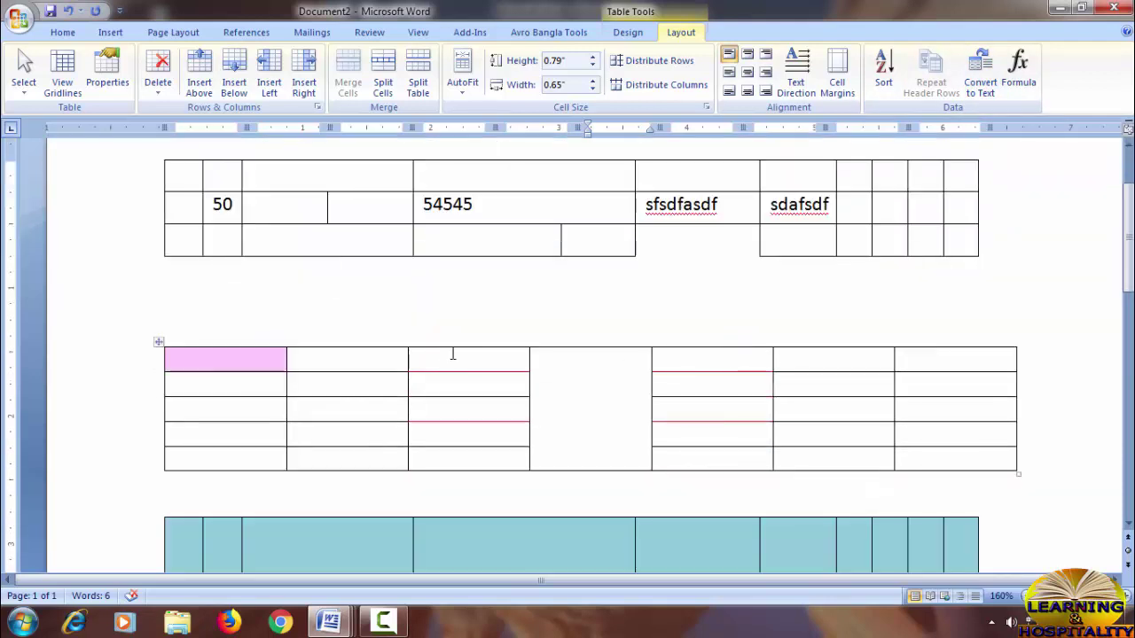
scroll(454, 351, "down", 15)
scroll(532, 339, "up", 2)
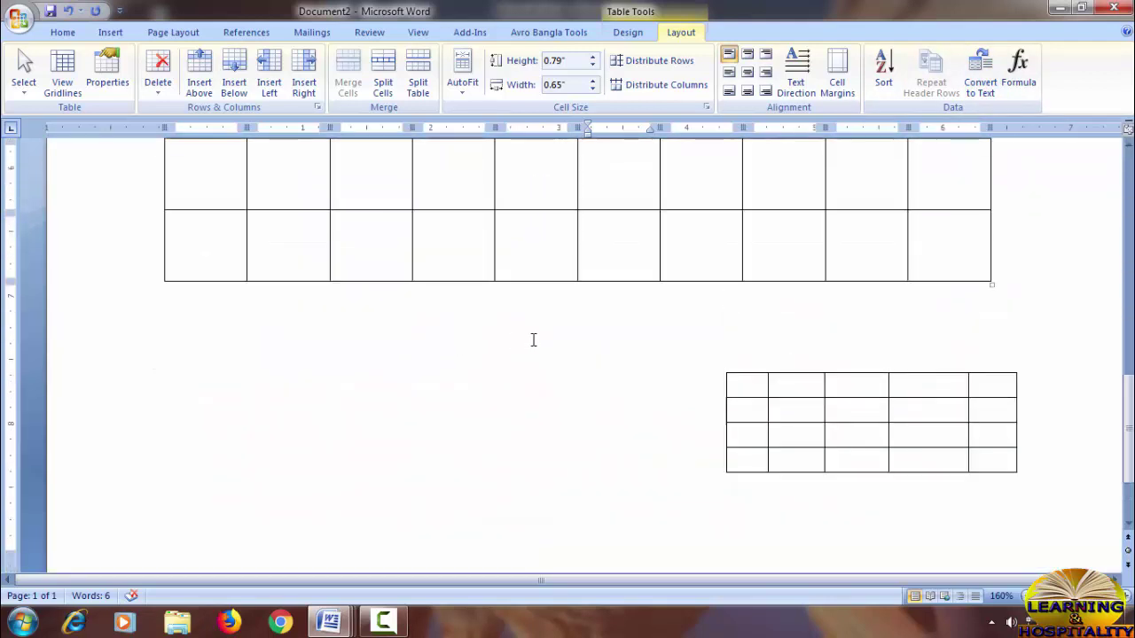
scroll(533, 339, "up", 3)
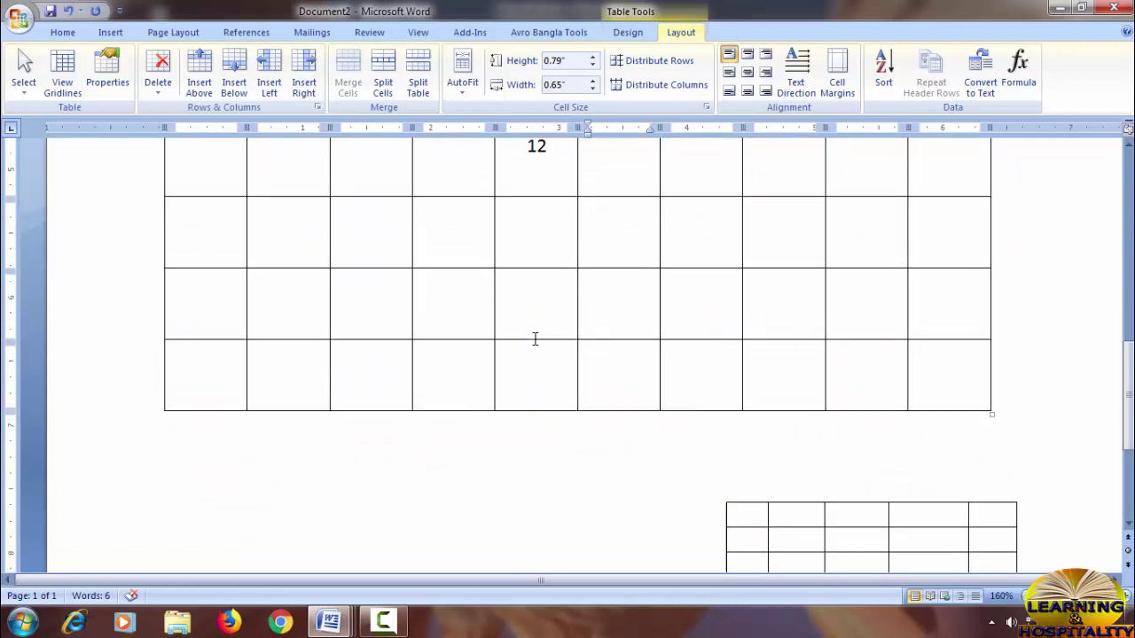
Split the orange-header table into two below its Dhaka row with Ctrl+Shift+Enter
left_click(221, 302)
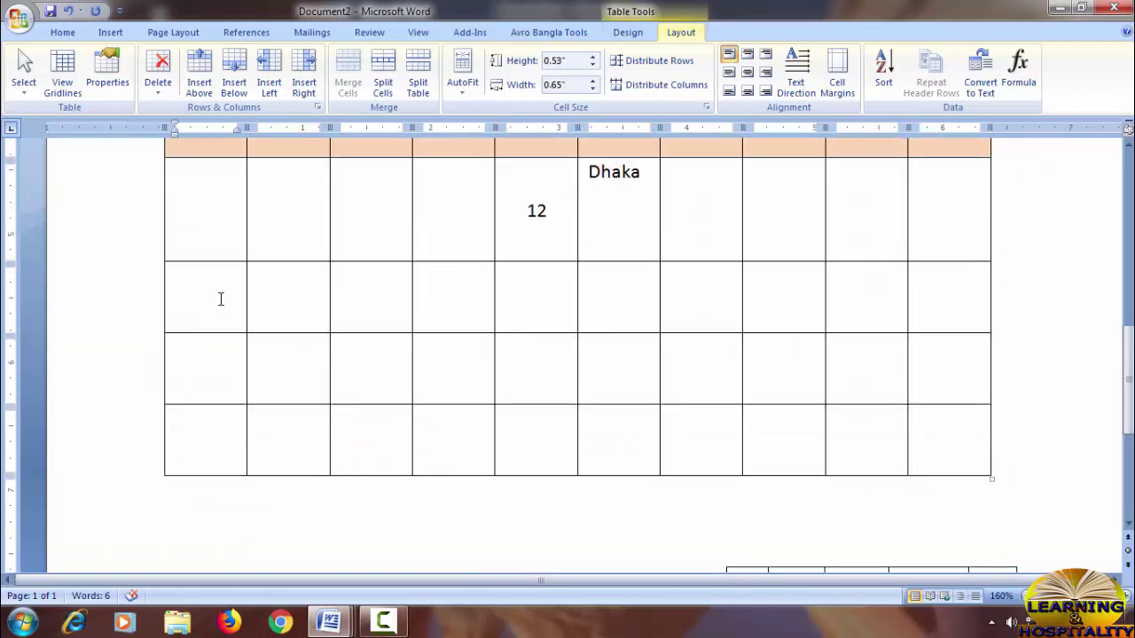
key("ctrl+z")
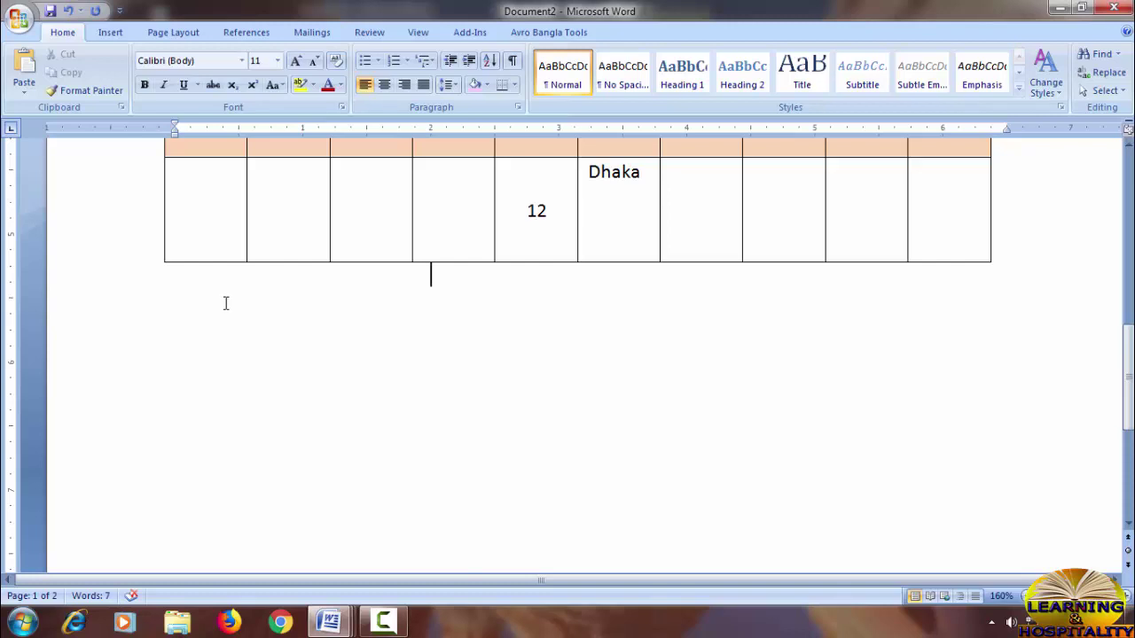
key("ctrl+y")
key("ctrl+shift+Return")
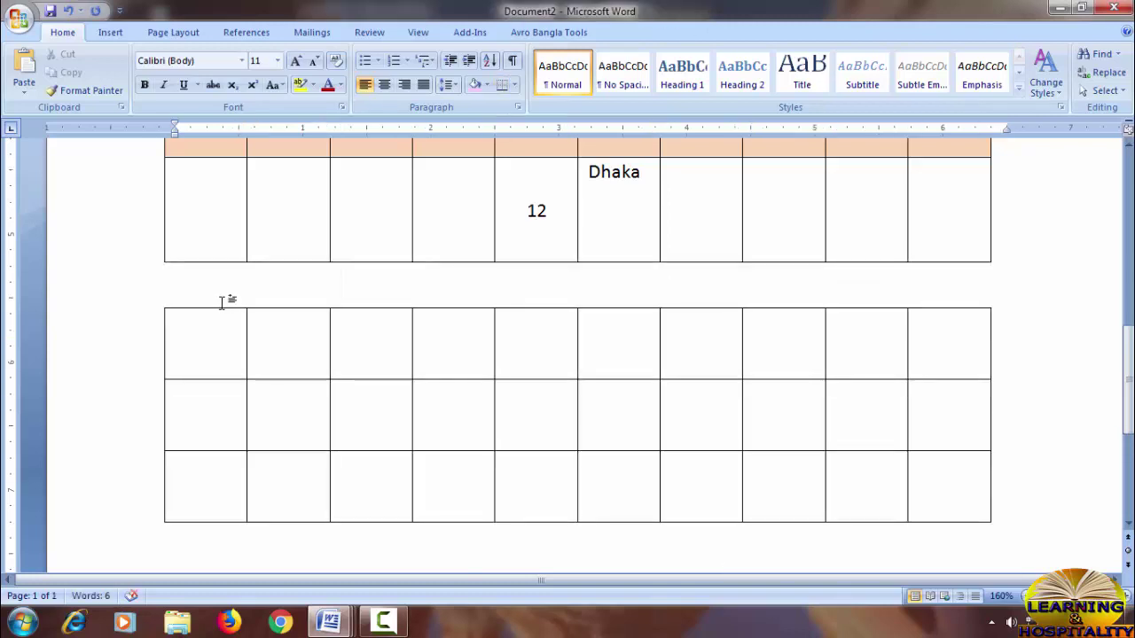
Fill the new table's first row with Dhaka, ctg, khul, bang and bangladesh
scroll(224, 303, "down", 1)
left_click(213, 236)
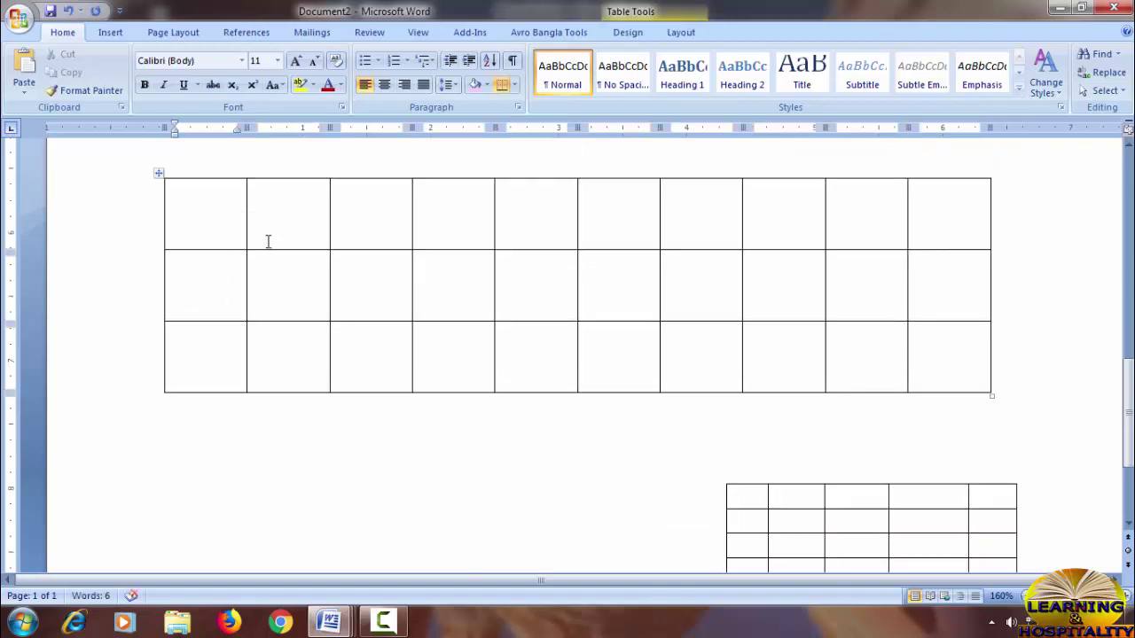
type("Dhaka")
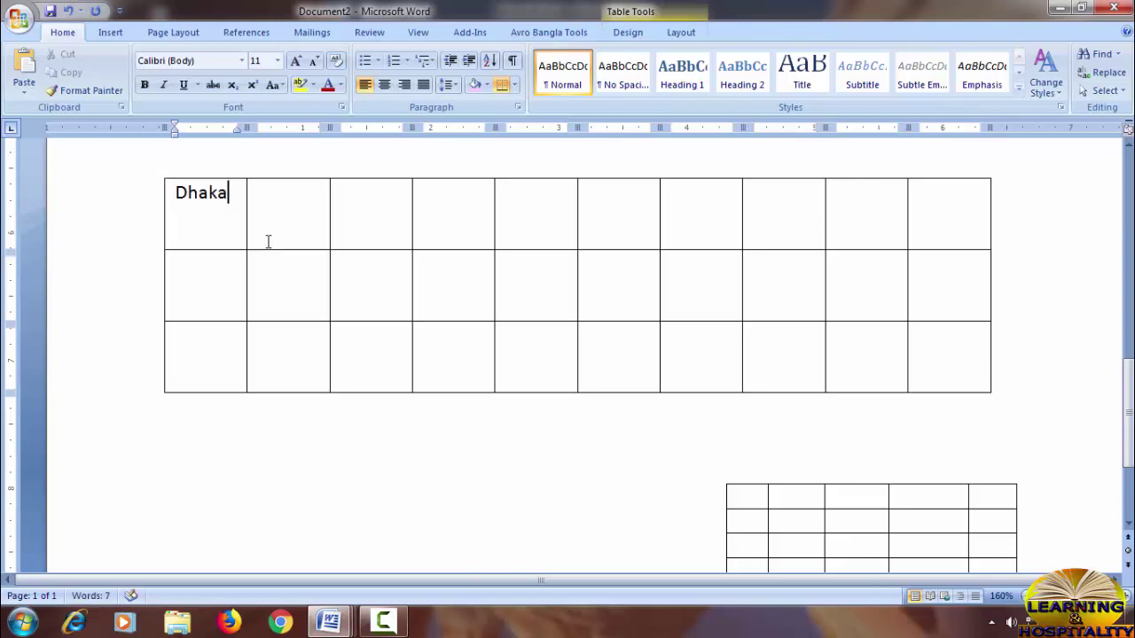
key("Tab")
type("ctg")
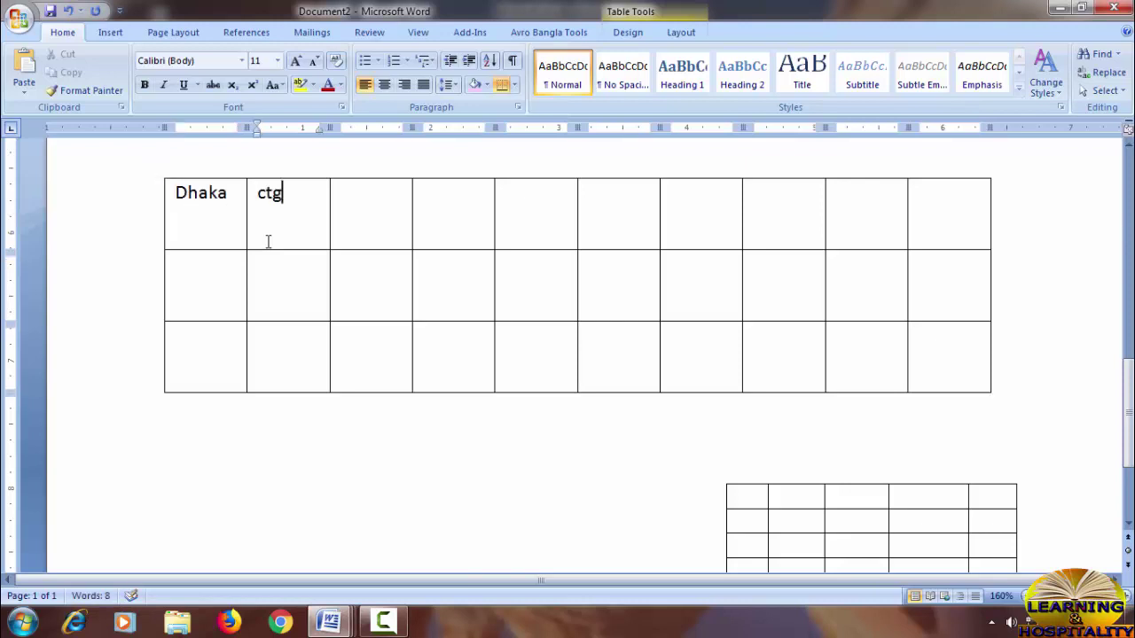
key("Tab")
type("khul")
key("Tab")
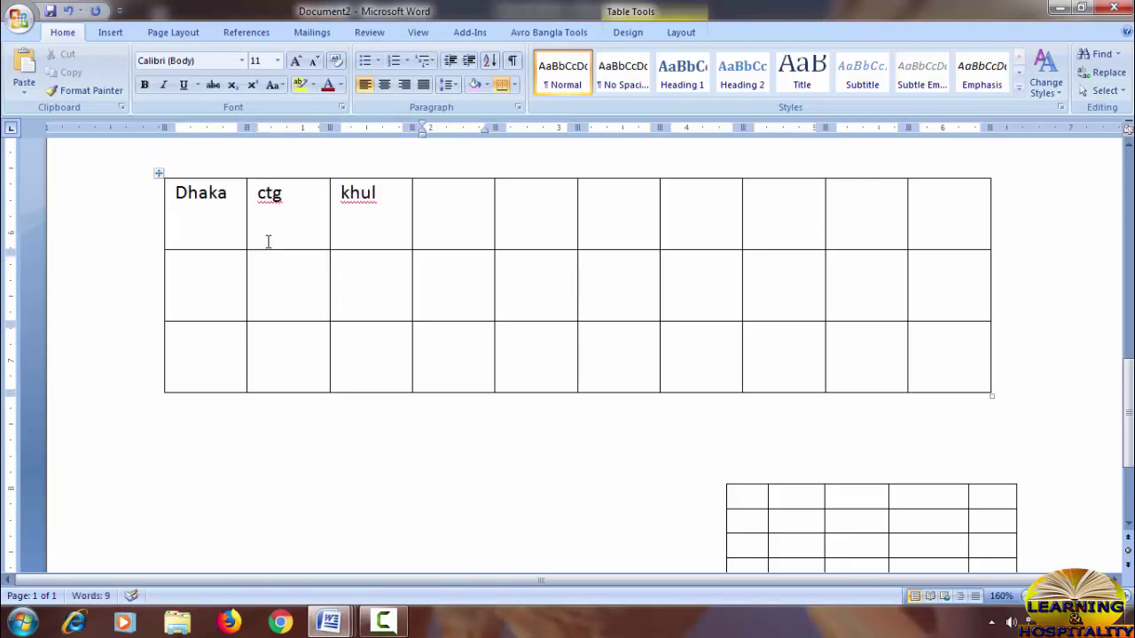
type("bang")
key("Tab")
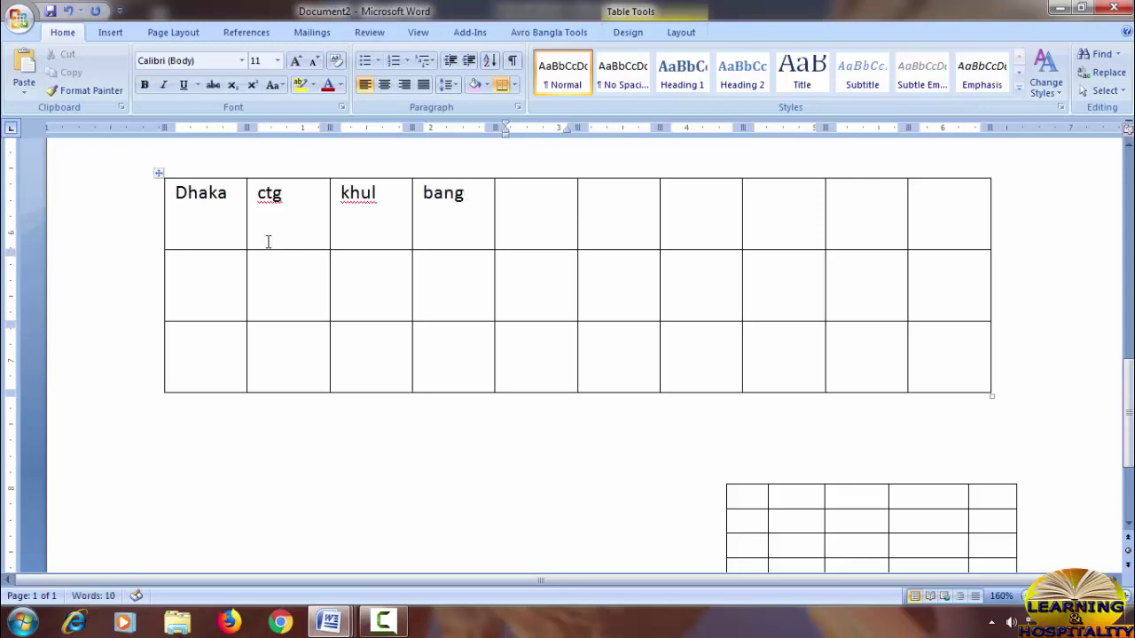
type("bangladesh")
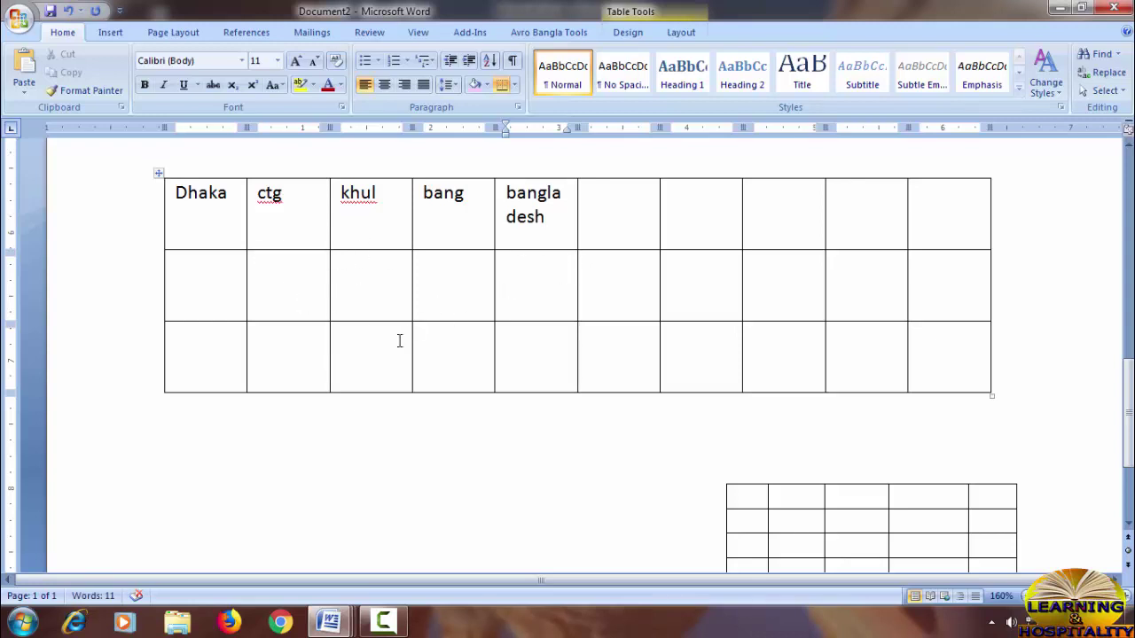
Convert the Dhaka–bangladesh table to text using Convert to Text with Commas as separator
left_click_drag(226, 236, 512, 237)
left_click(574, 227)
left_click(681, 32)
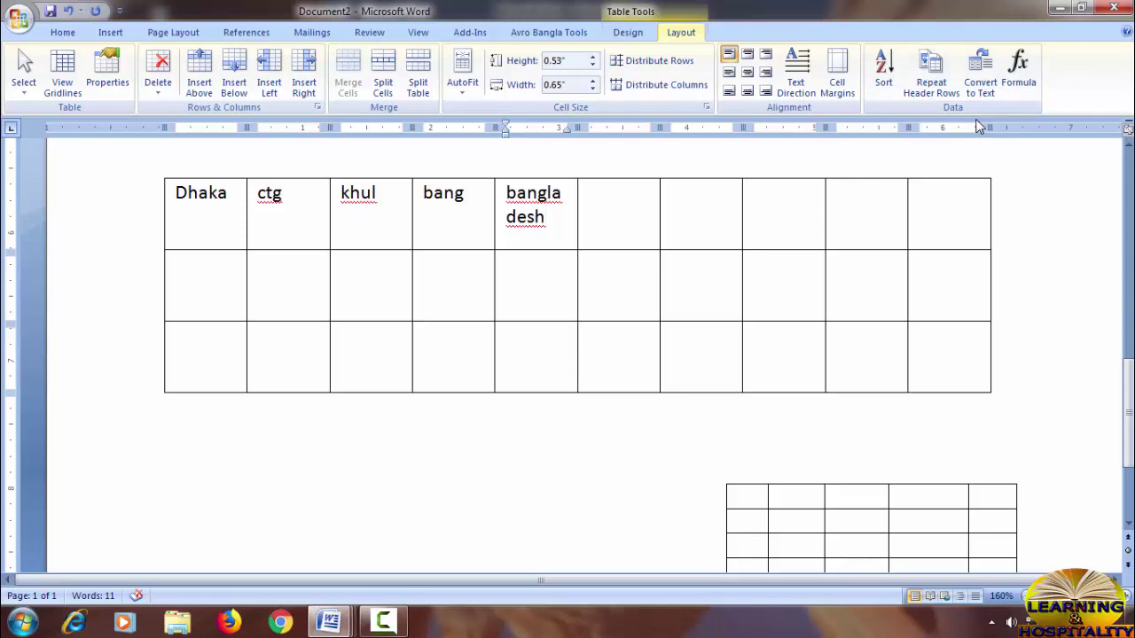
left_click(987, 82)
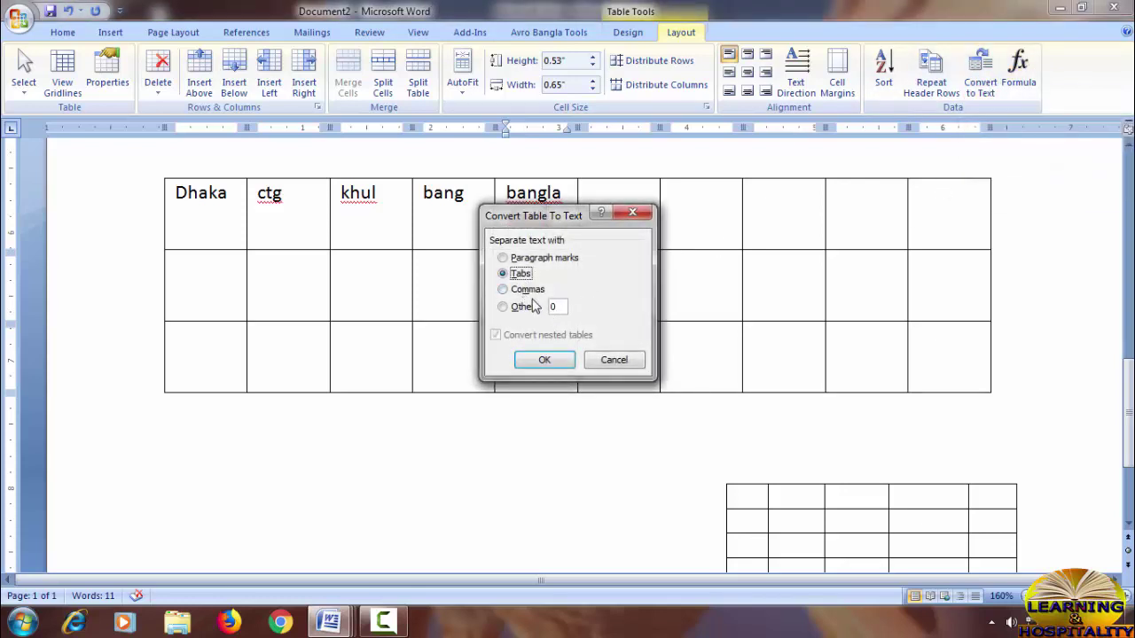
left_click(528, 290)
left_click(545, 359)
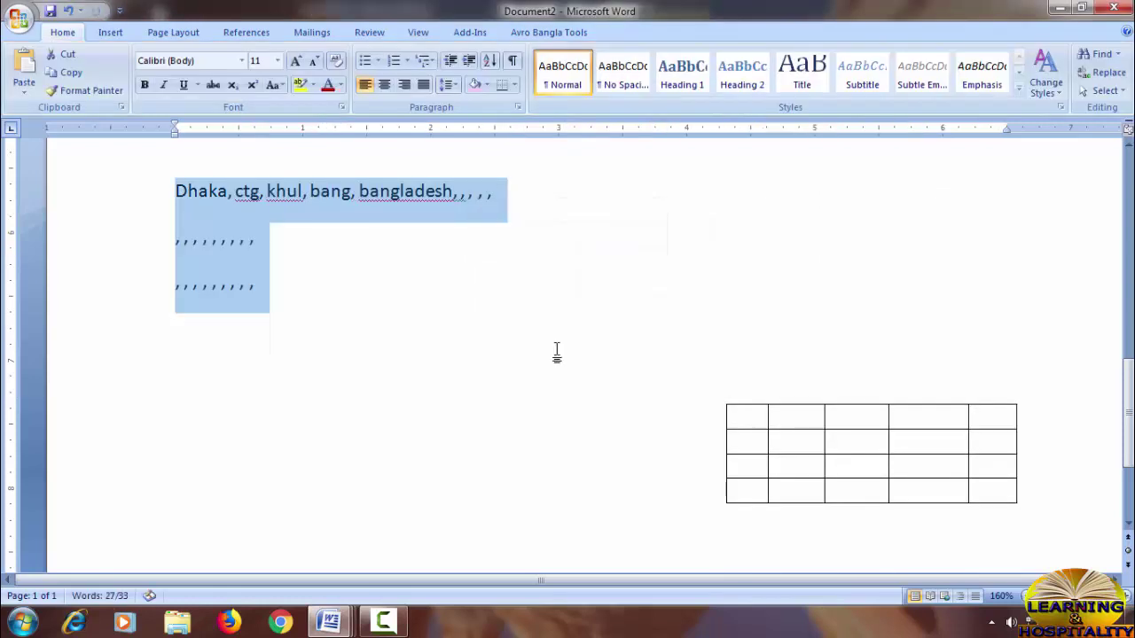
left_click(417, 282)
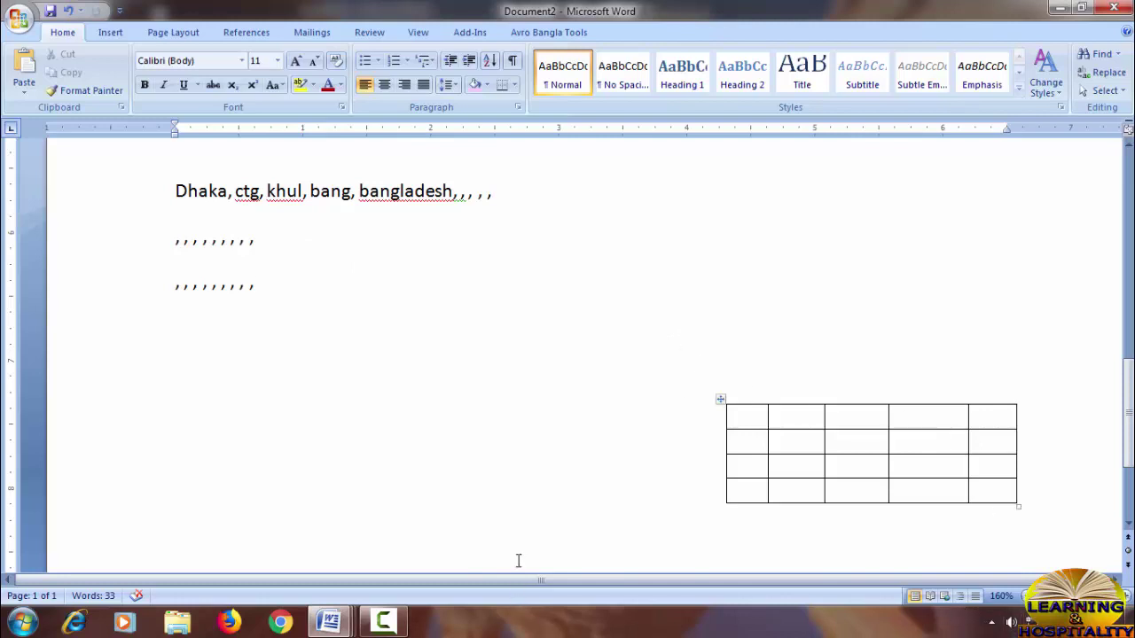
scroll(476, 423, "down", 3)
scroll(476, 423, "up", 9)
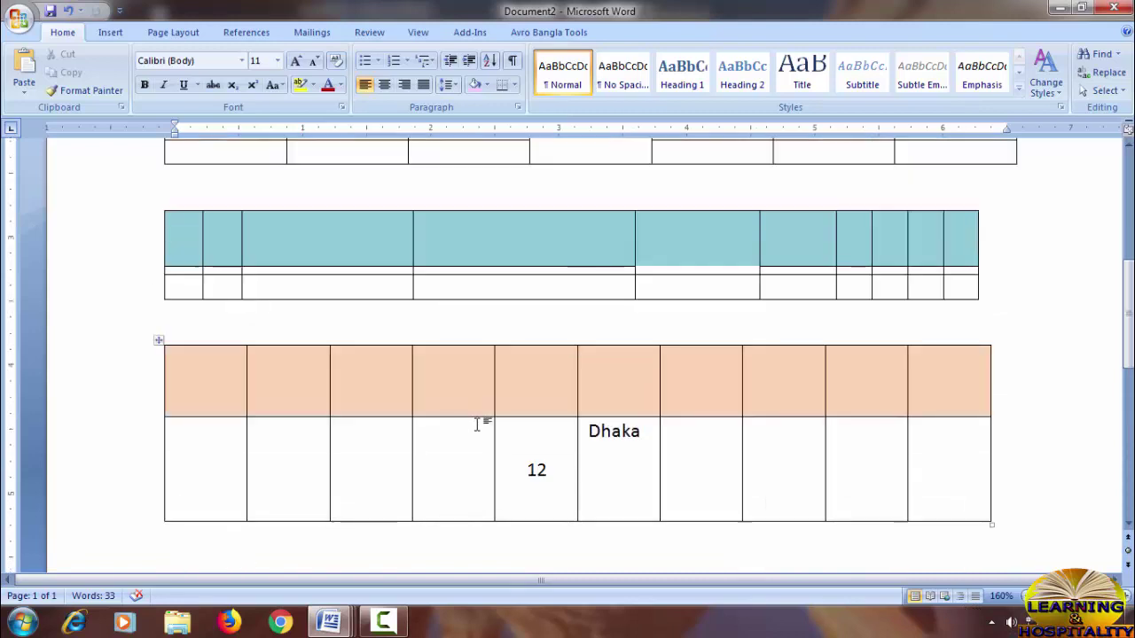
scroll(477, 424, "down", 4)
scroll(546, 432, "down", 3)
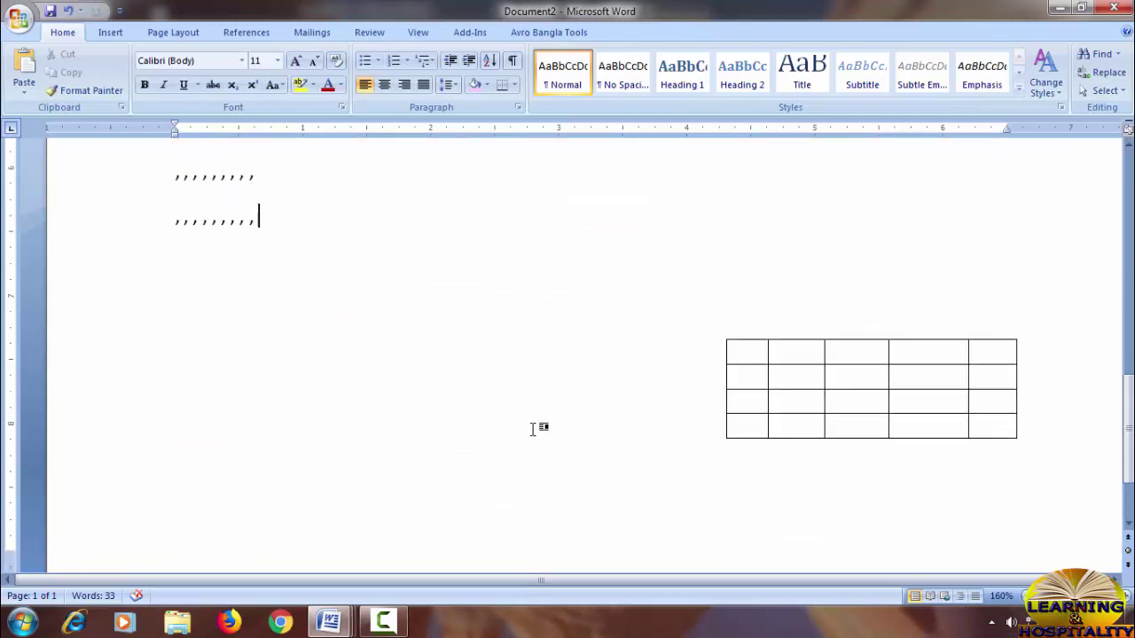
scroll(535, 428, "down", 3)
scroll(534, 428, "up", 7)
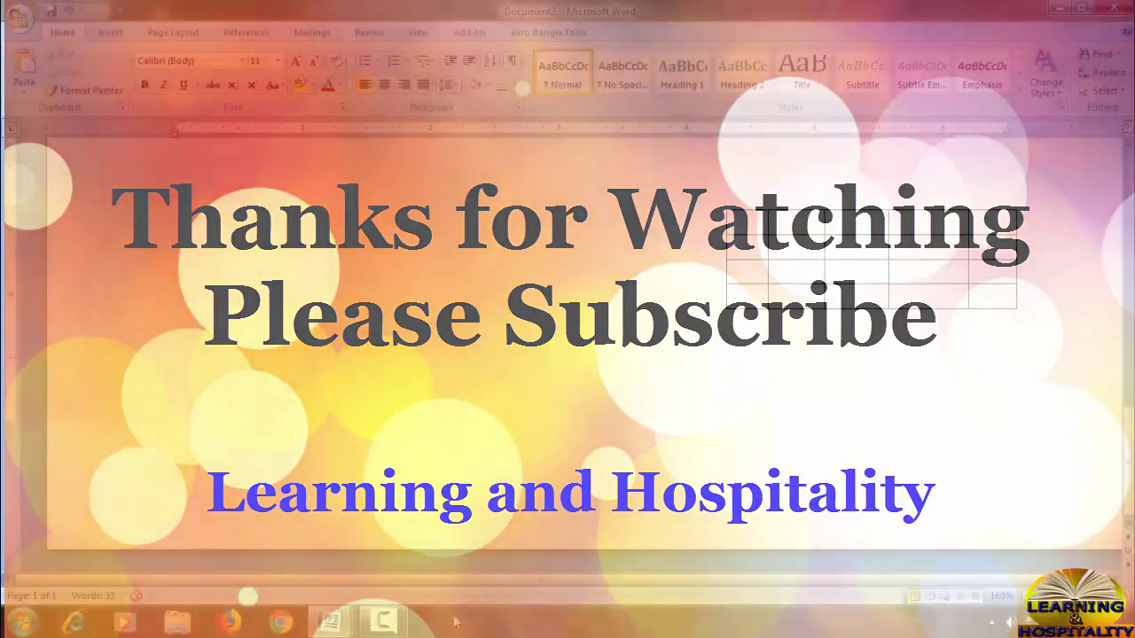
left_click(383, 620)
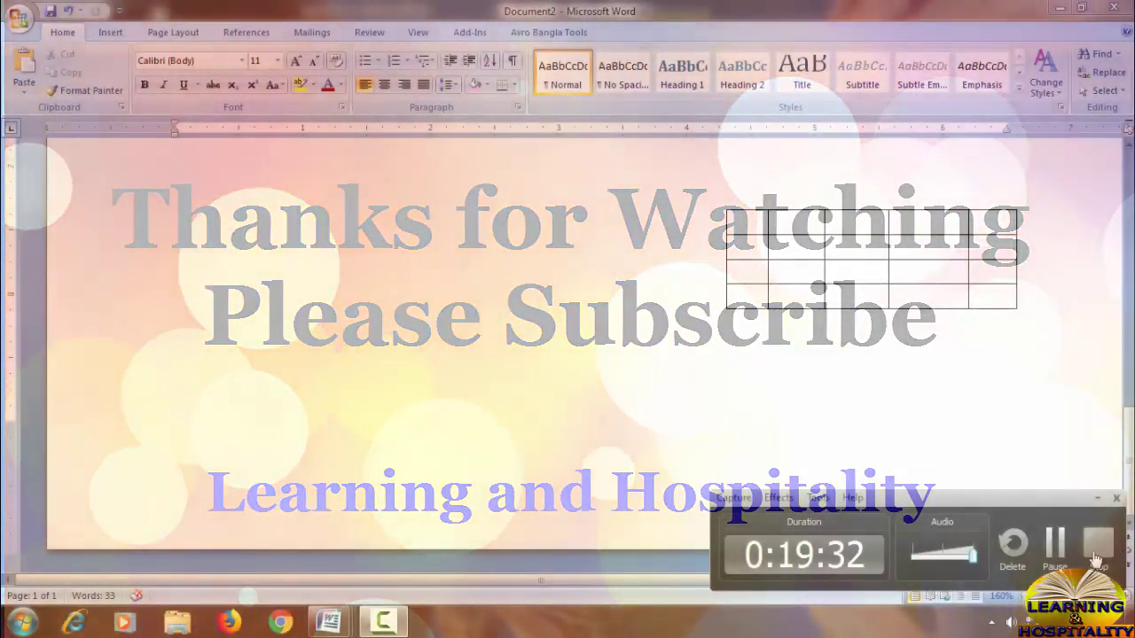